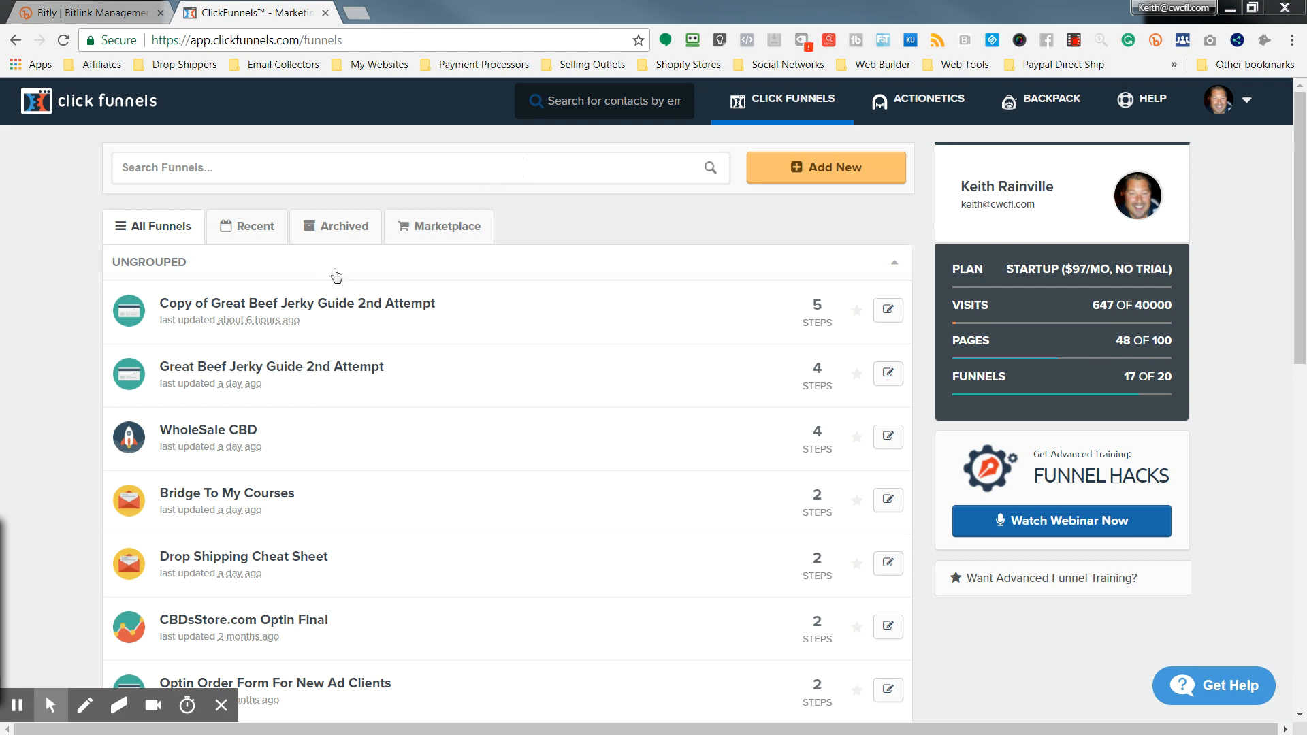
- Build a Collect Emails funnel with the Classic Funnel Builder and name it Optin Funnel
{"action": "mouse_move", "coordinate": [779, 117]}
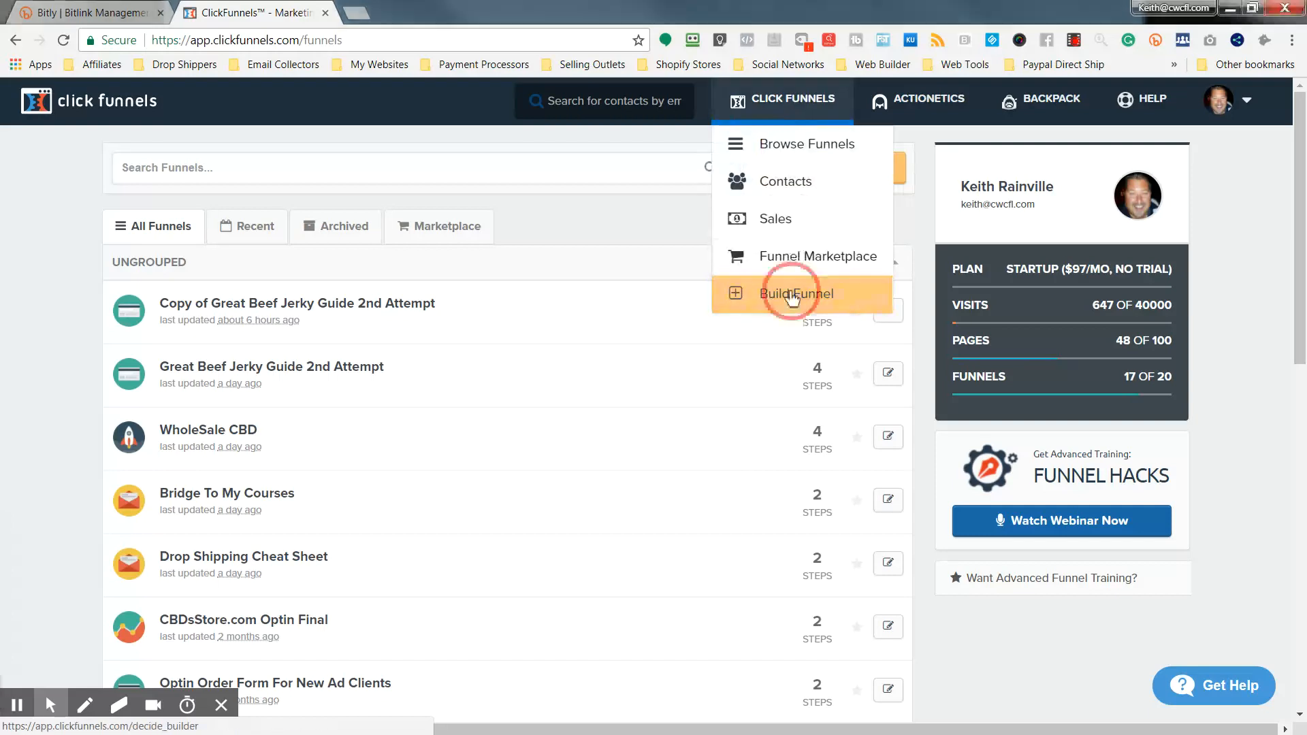
{"action": "left_click", "coordinate": [795, 294]}
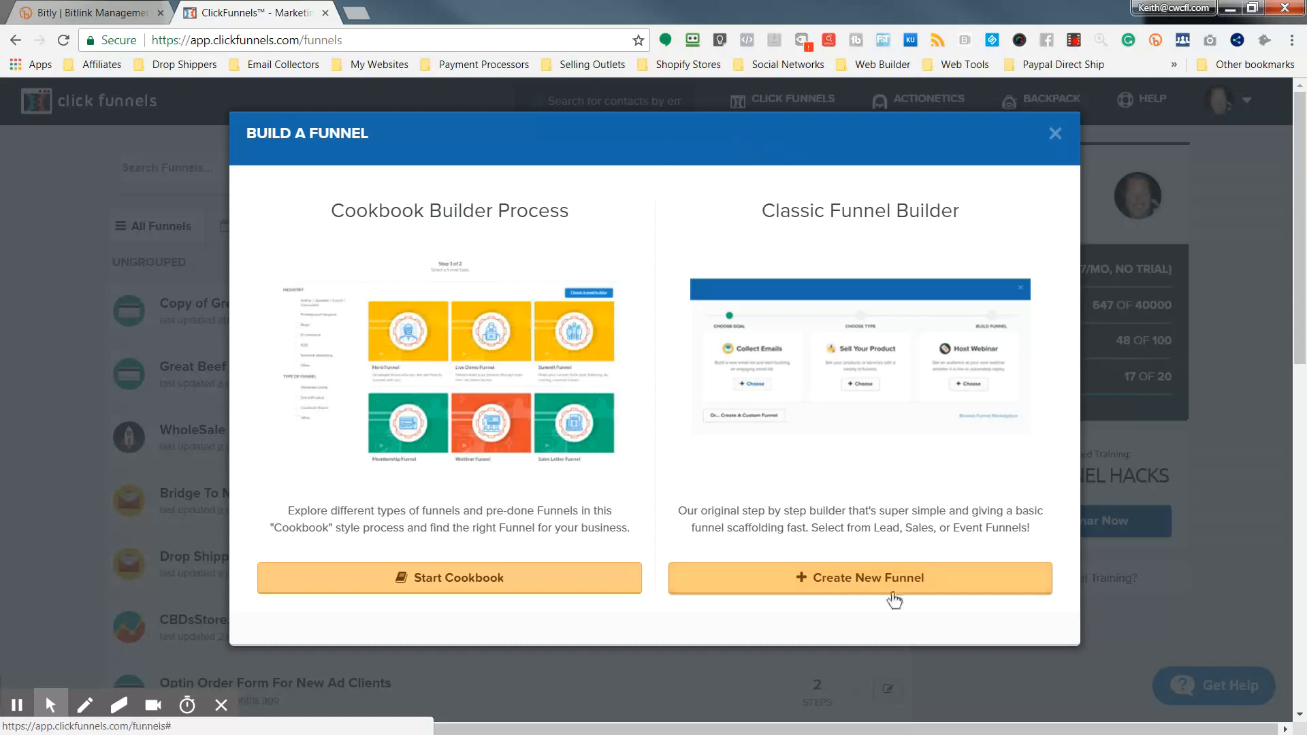
{"action": "left_click", "coordinate": [889, 597]}
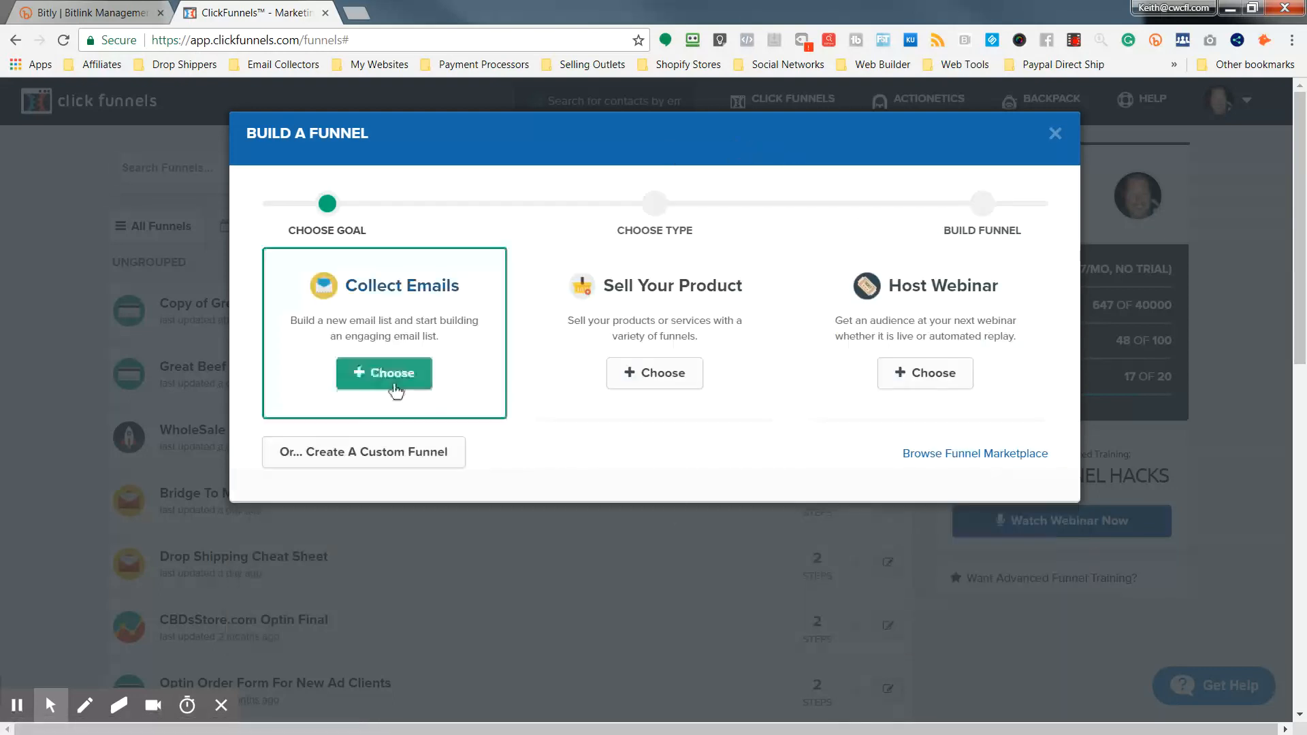
{"action": "left_click", "coordinate": [418, 373]}
{"action": "left_click", "coordinate": [450, 290]}
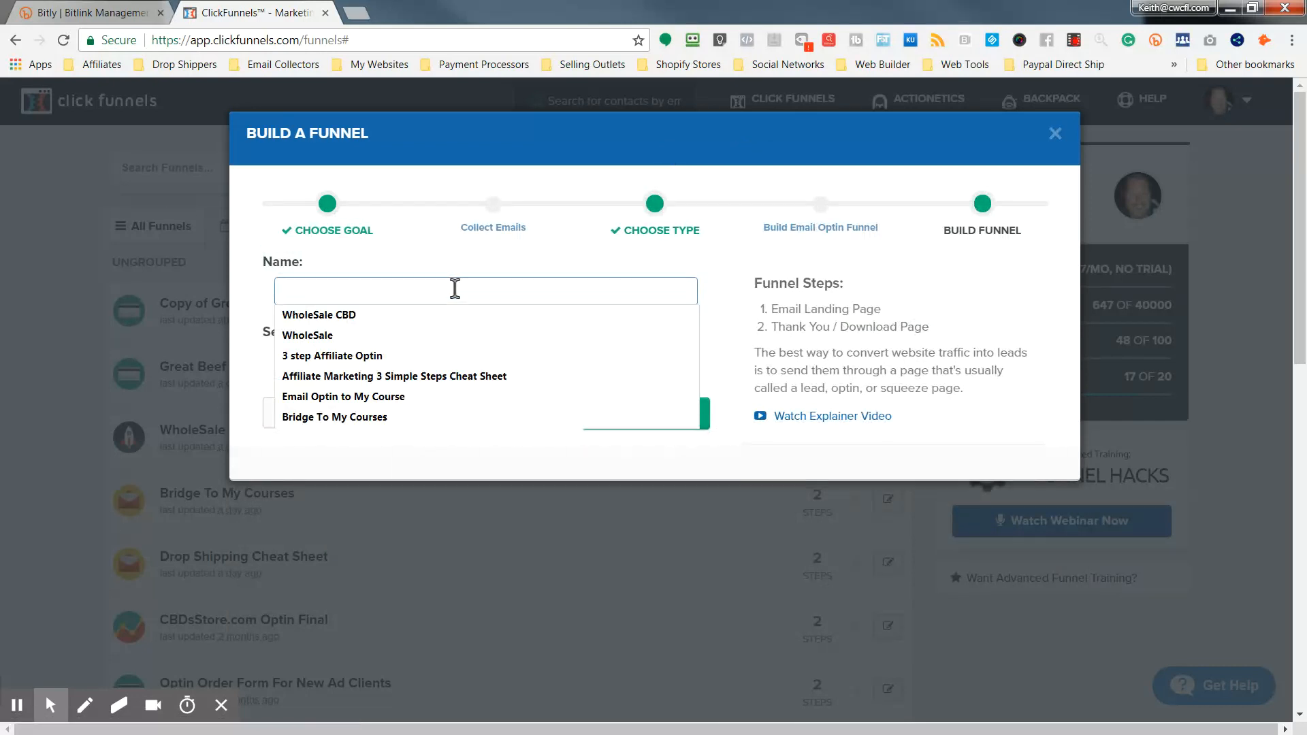
{"action": "type", "text": "Optin Funnel"}
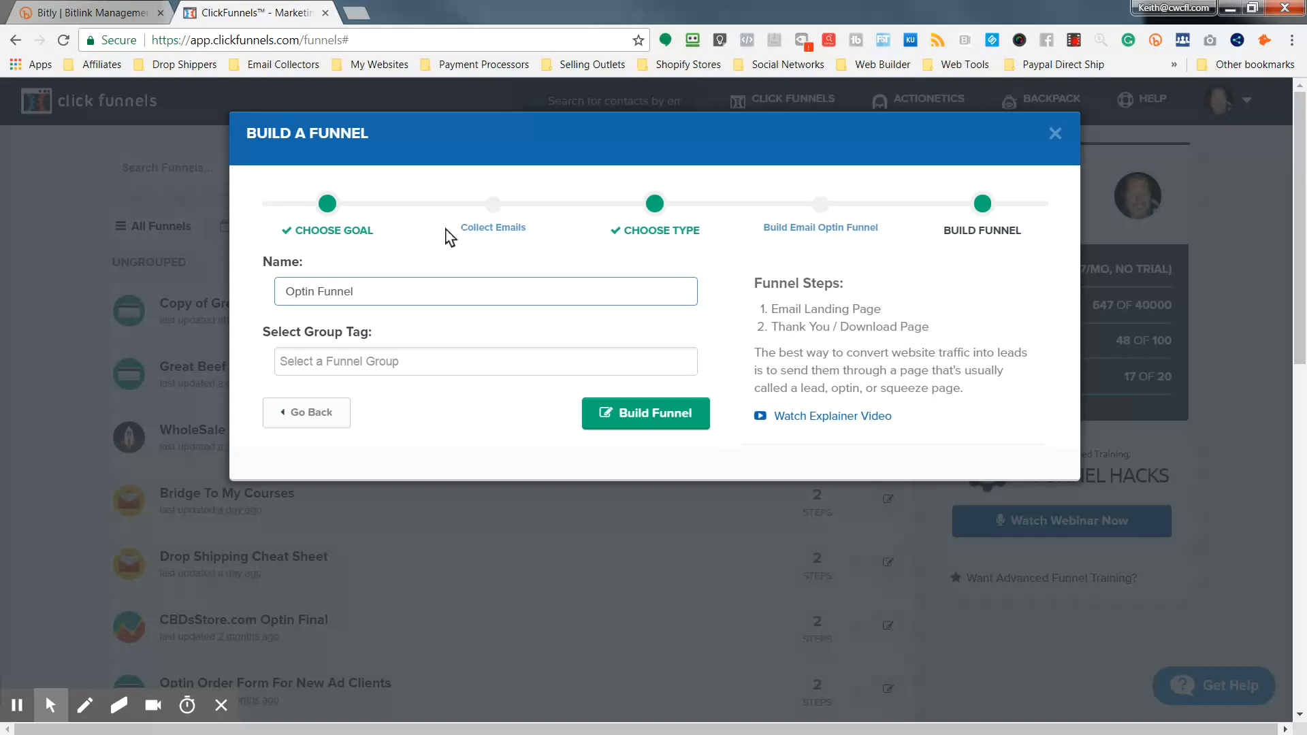
{"action": "left_click", "coordinate": [646, 415]}
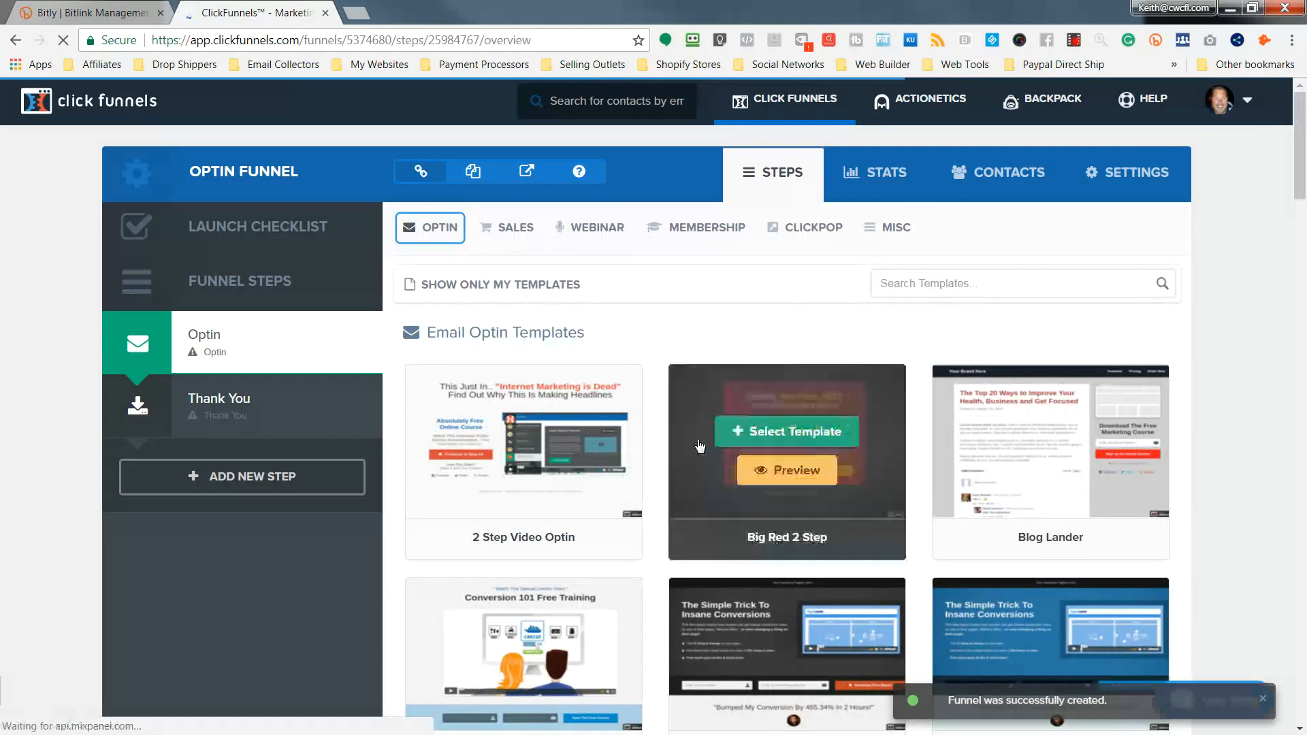
- Browse the email optin templates and the sales page types available for the Optin step
{"action": "scroll", "coordinate": [705, 435], "scroll_direction": "down", "scroll_amount": 4}
{"action": "scroll", "coordinate": [694, 462], "scroll_direction": "up", "scroll_amount": 3}
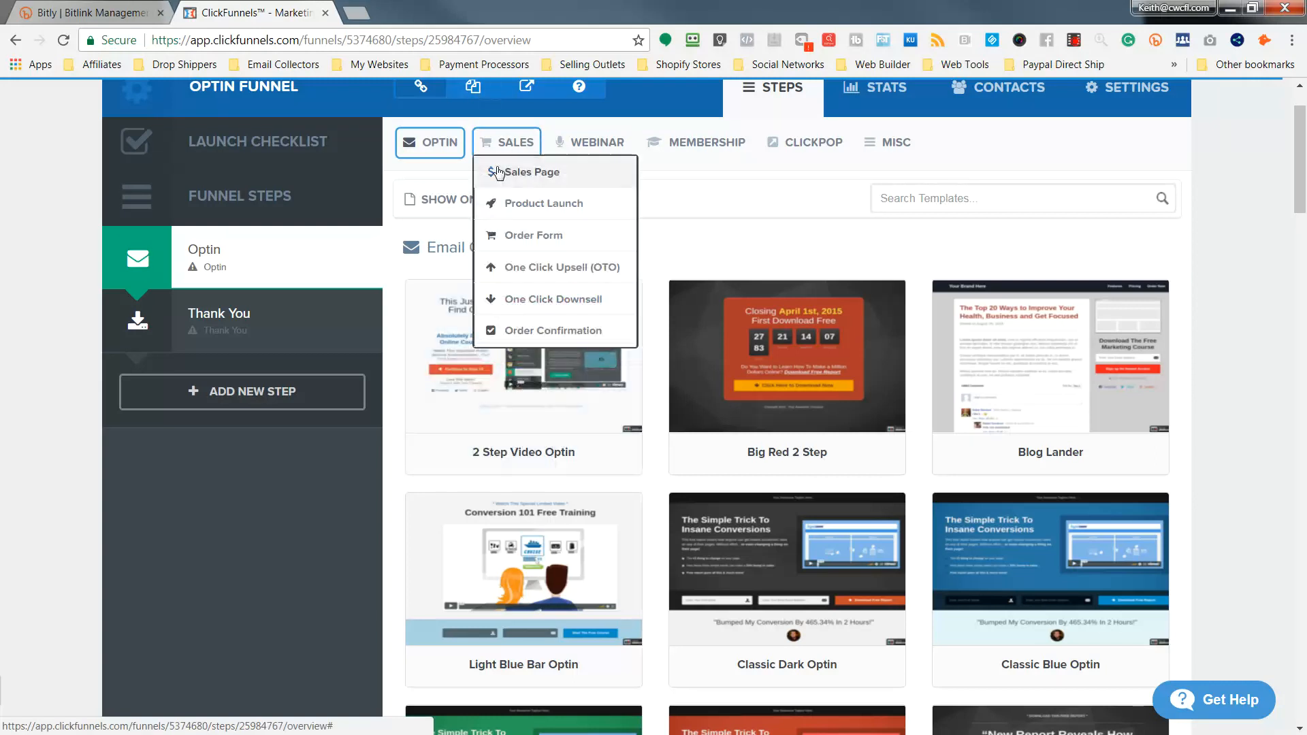
{"action": "scroll", "coordinate": [422, 187], "scroll_direction": "up", "scroll_amount": 2}
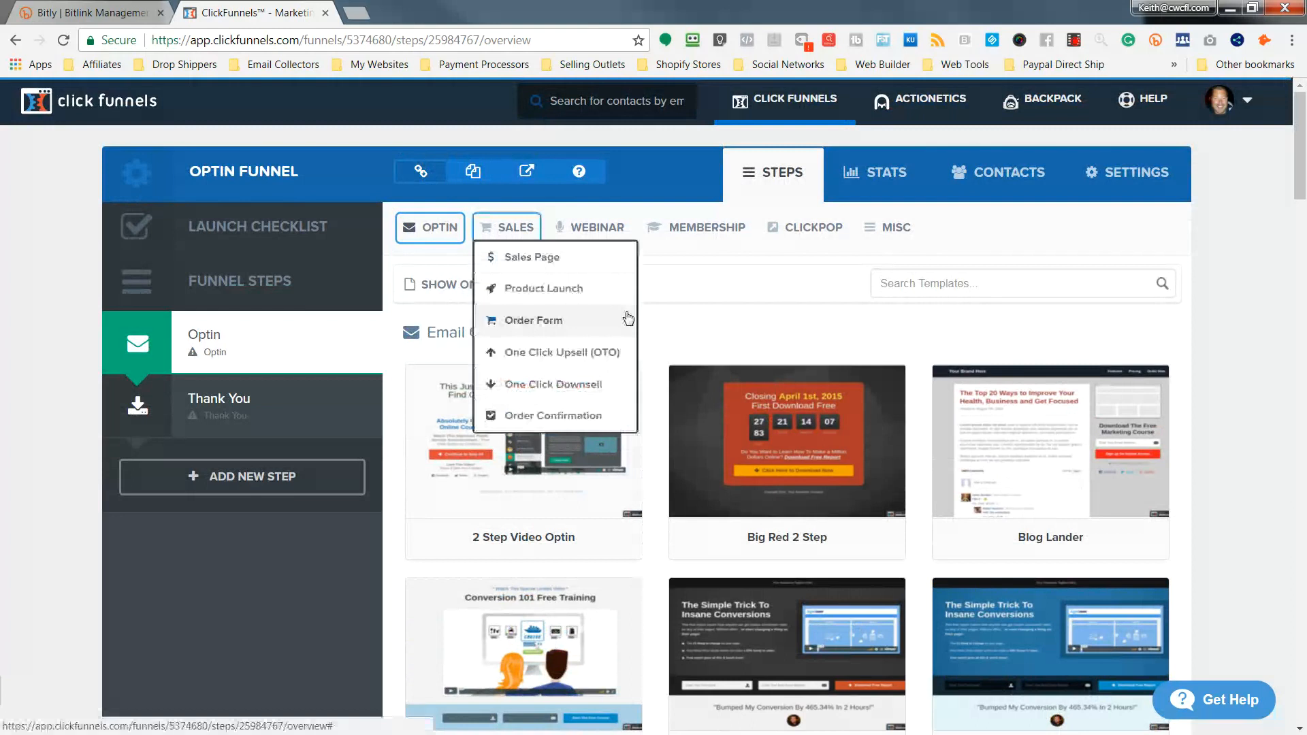
{"action": "scroll", "coordinate": [789, 443], "scroll_direction": "down", "scroll_amount": 6}
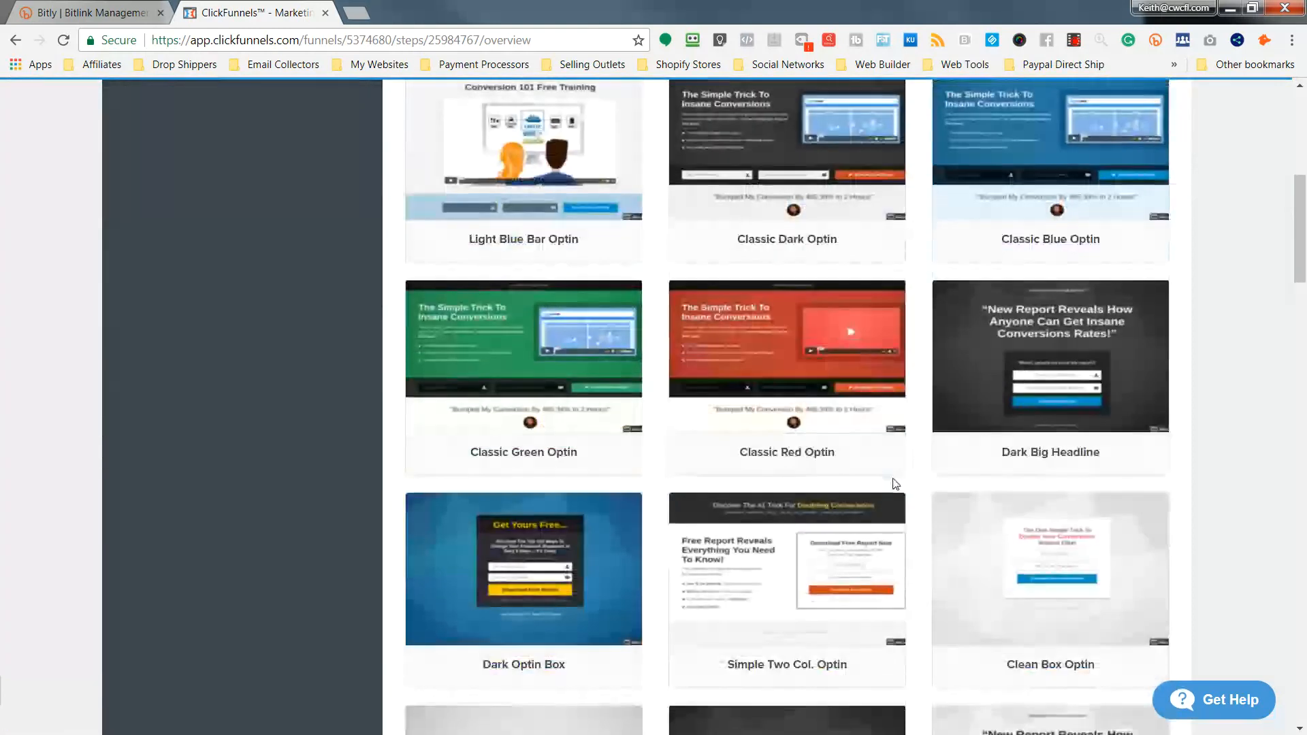
{"action": "mouse_move", "coordinate": [1060, 490]}
{"action": "scroll", "coordinate": [1059, 490], "scroll_direction": "down", "scroll_amount": 3}
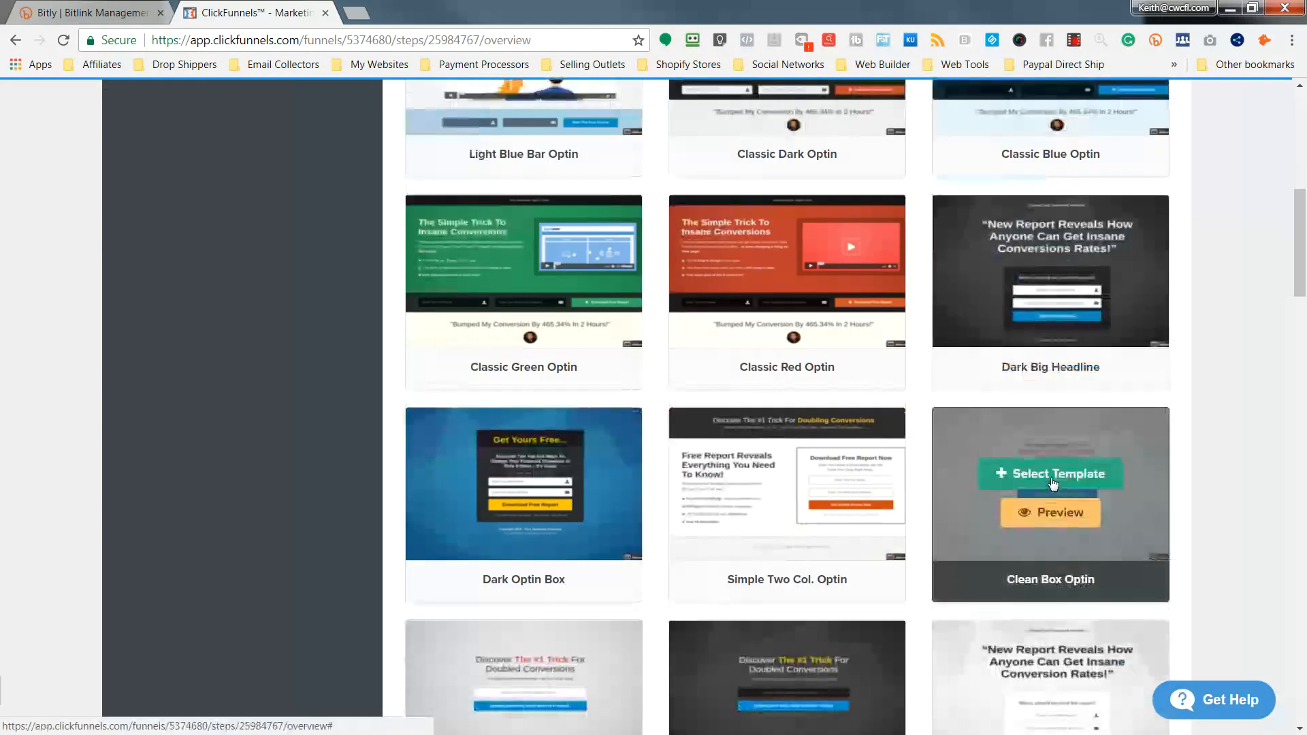
{"action": "scroll", "coordinate": [1048, 395], "scroll_direction": "up", "scroll_amount": 1}
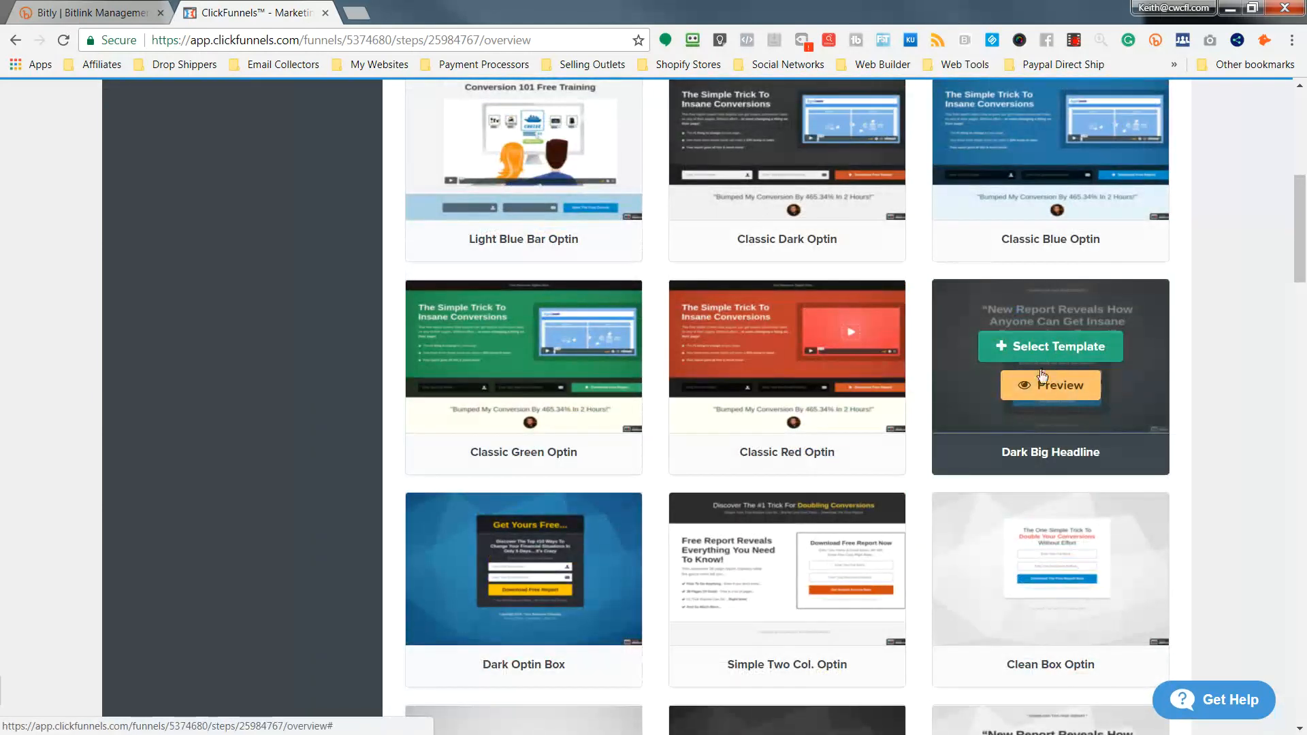
- Preview the Dark Big Headline template and select it for the Optin step
{"action": "left_click", "coordinate": [1051, 390]}
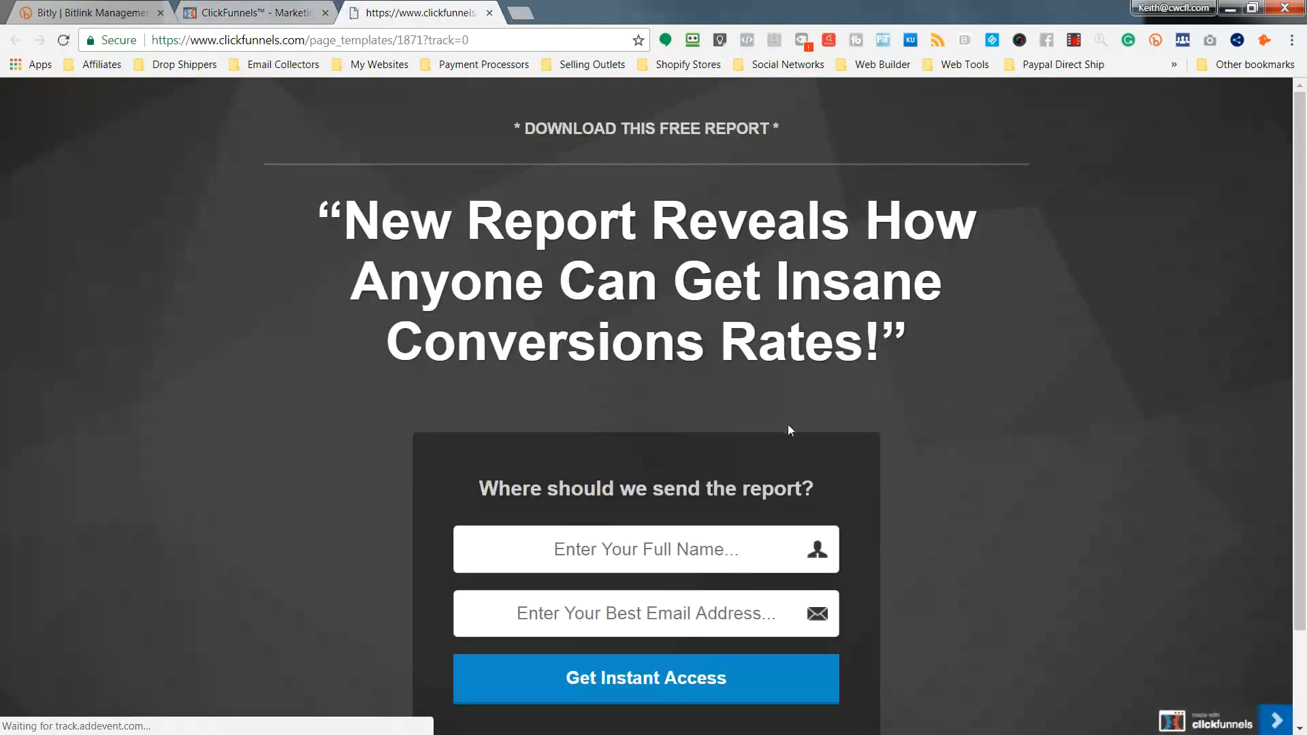
{"action": "scroll", "coordinate": [787, 426], "scroll_direction": "down", "scroll_amount": 1}
{"action": "scroll", "coordinate": [793, 443], "scroll_direction": "up", "scroll_amount": 1}
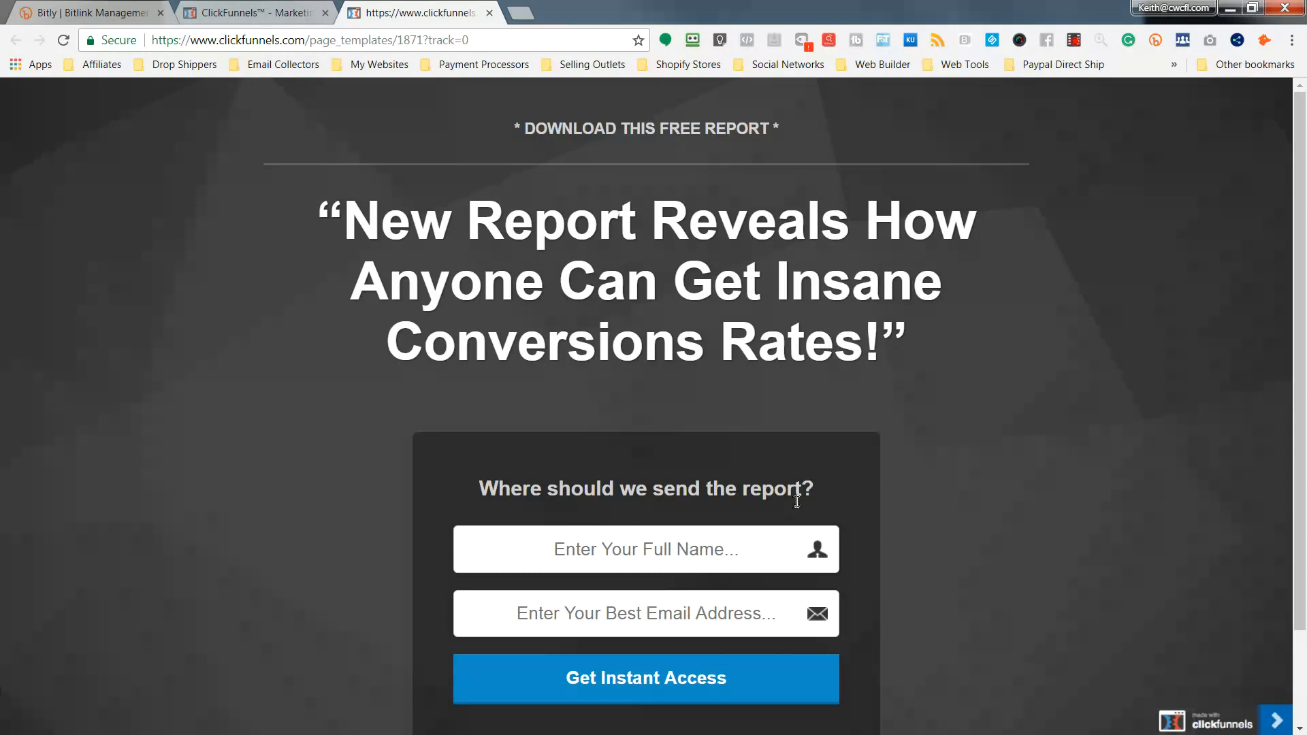
{"action": "scroll", "coordinate": [723, 315], "scroll_direction": "down", "scroll_amount": 3}
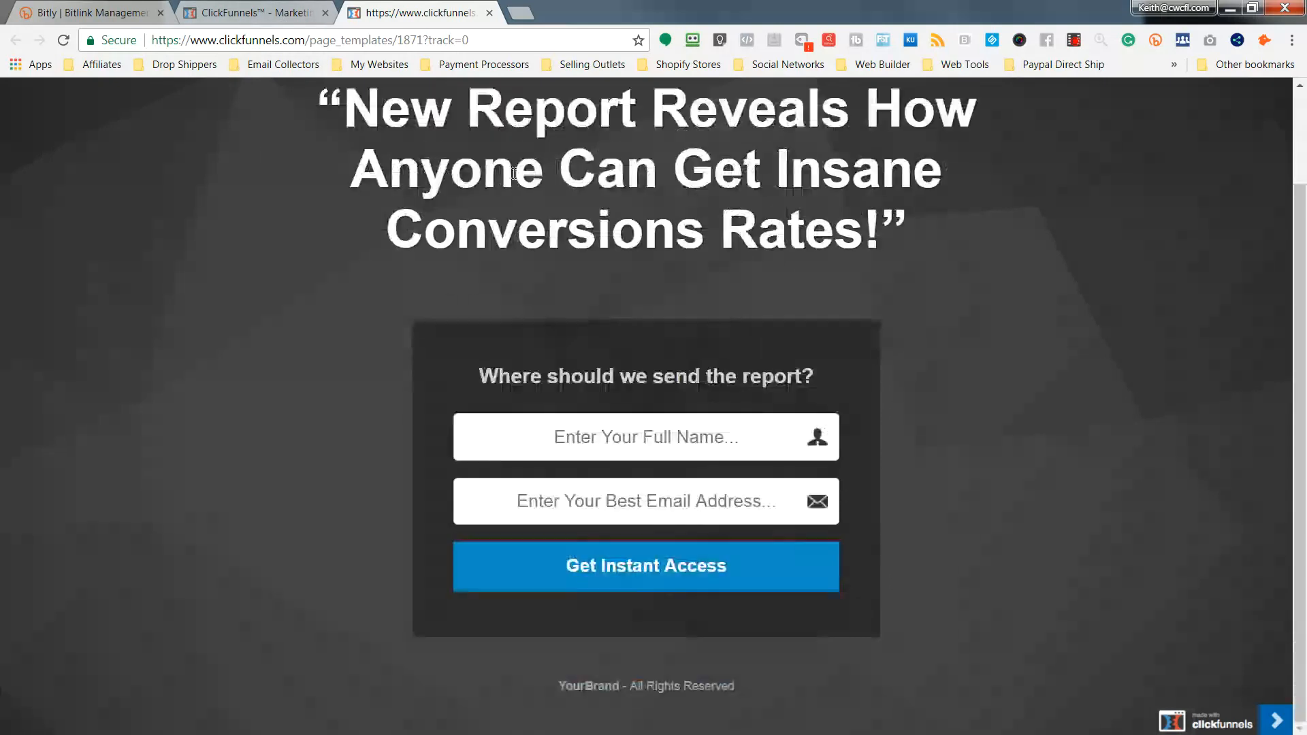
{"action": "left_click", "coordinate": [256, 12]}
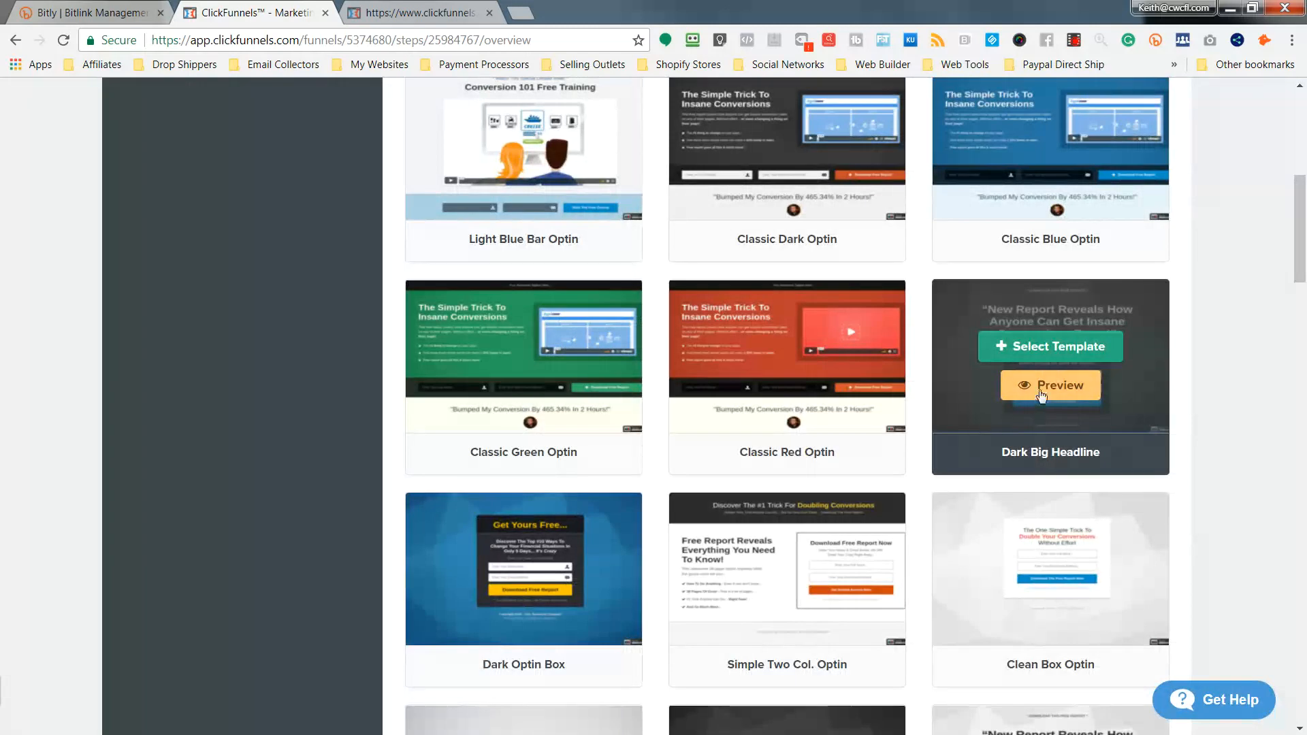
{"action": "left_click", "coordinate": [1055, 356]}
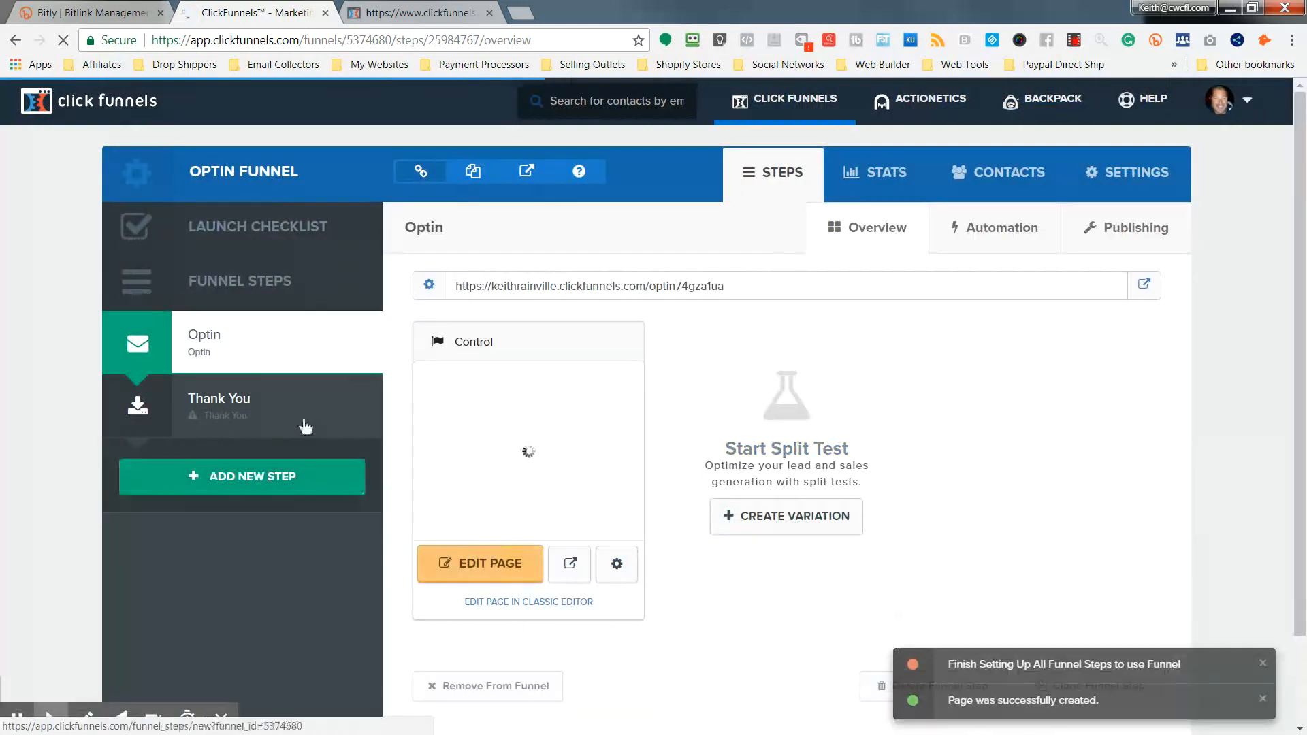
- Browse the templates for the Thank You step and preview the Download Page template
{"action": "left_click", "coordinate": [273, 407]}
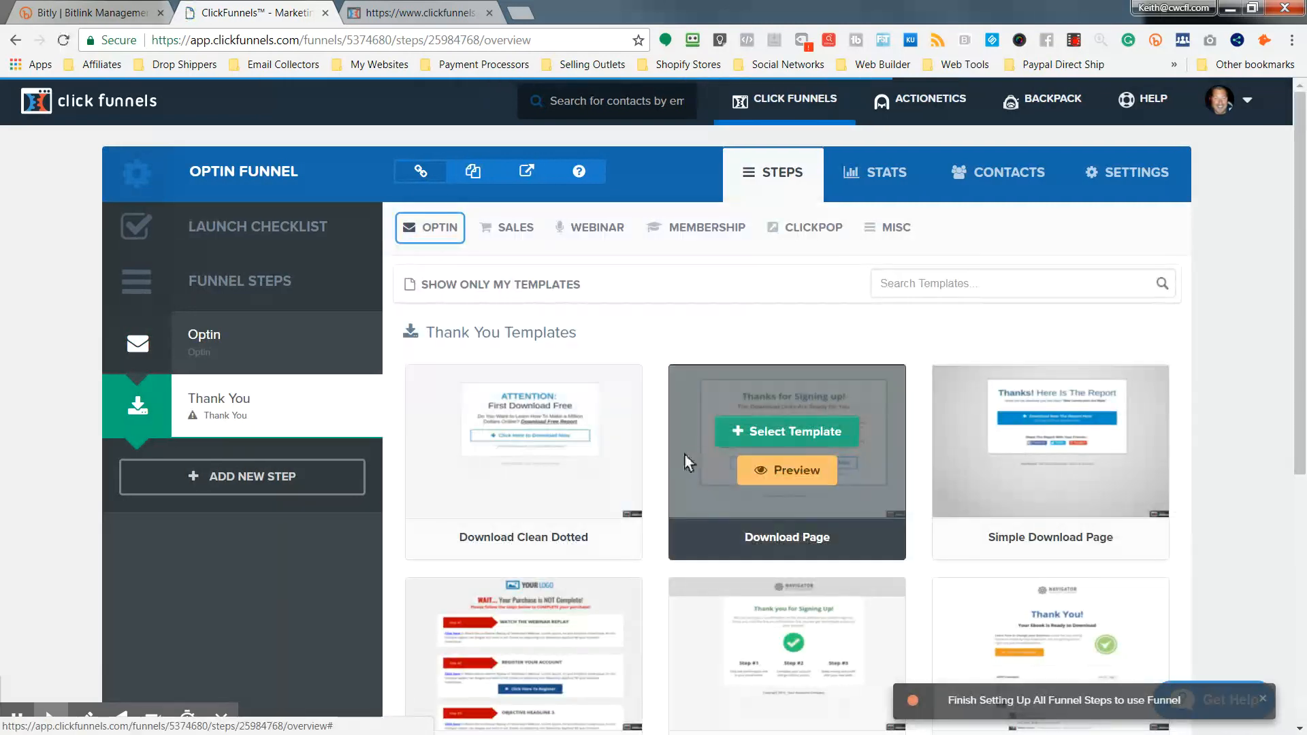
{"action": "scroll", "coordinate": [684, 456], "scroll_direction": "down", "scroll_amount": 3}
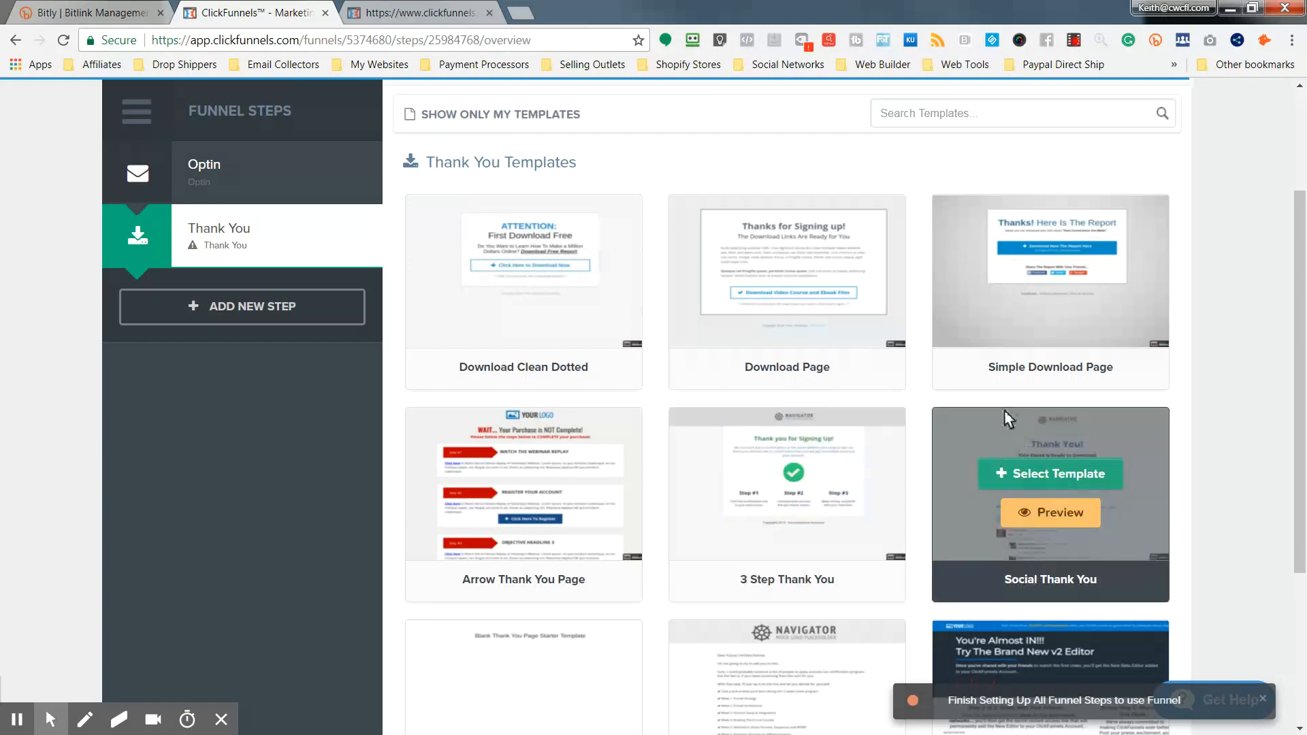
{"action": "scroll", "coordinate": [739, 402], "scroll_direction": "down", "scroll_amount": 3}
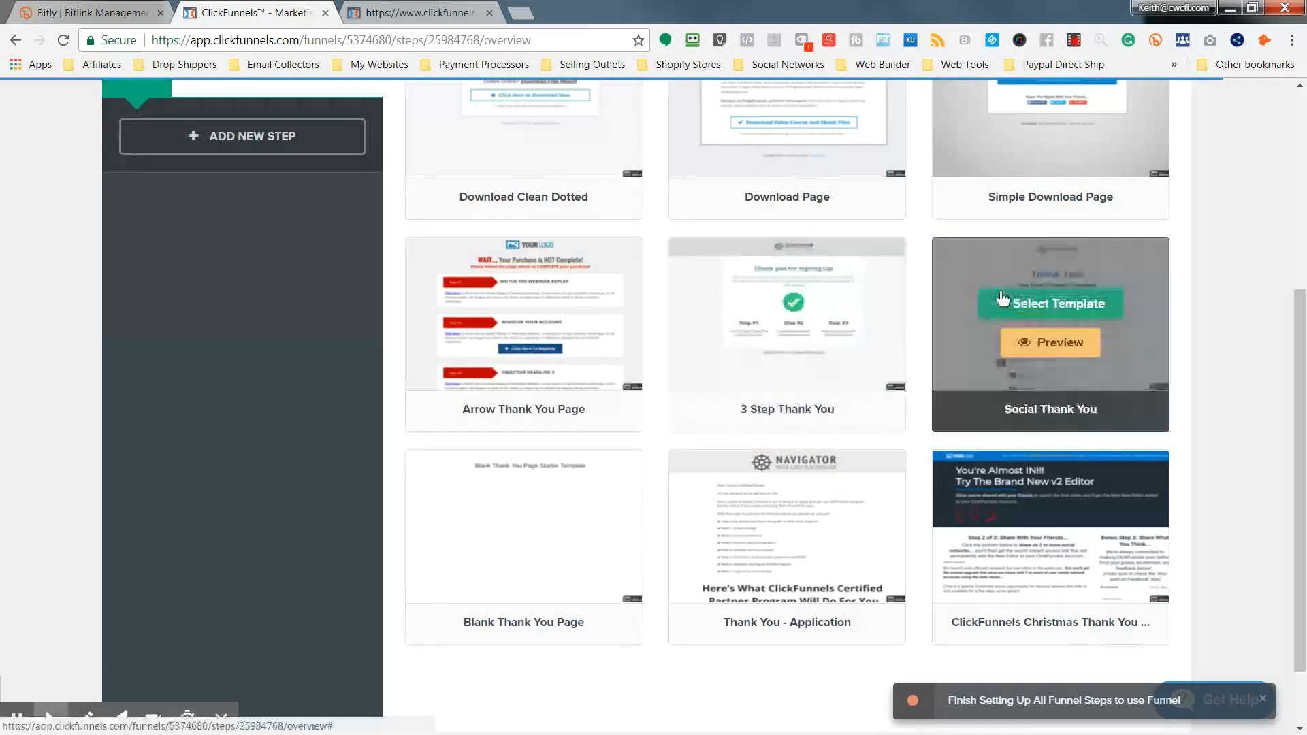
{"action": "scroll", "coordinate": [971, 391], "scroll_direction": "up", "scroll_amount": 3}
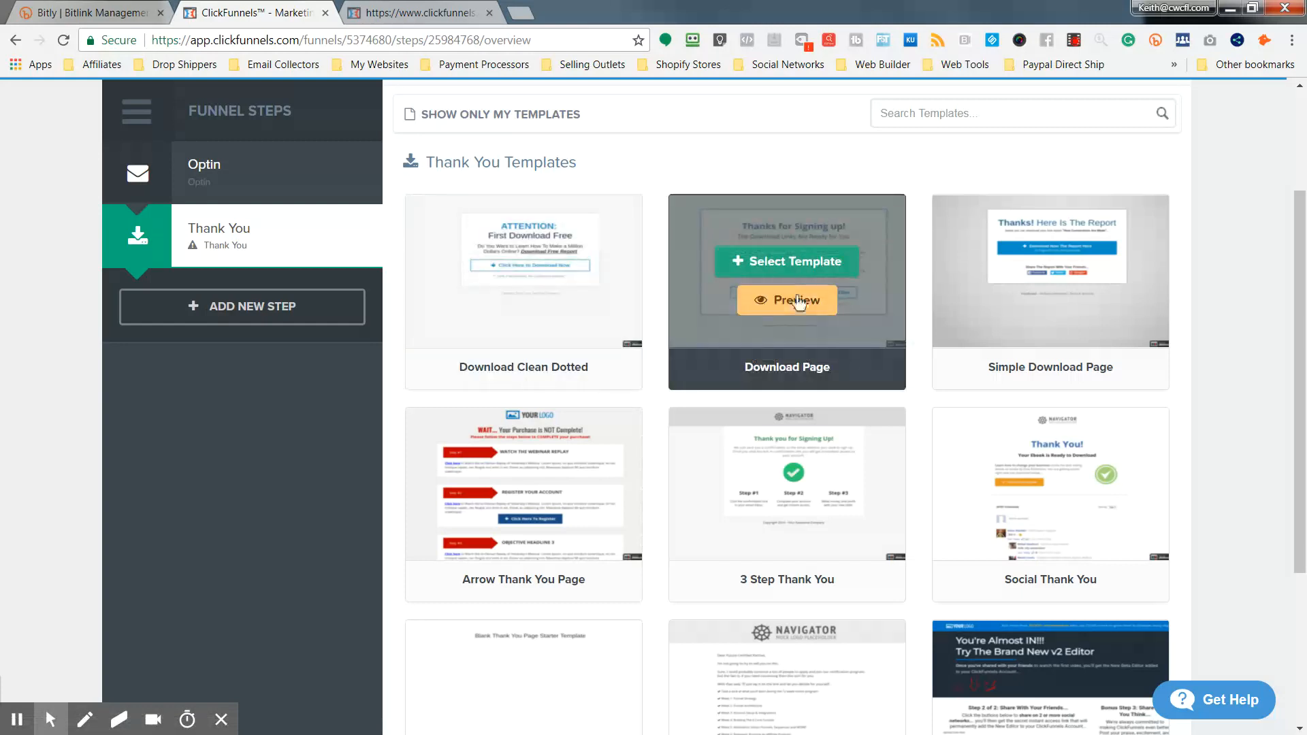
{"action": "left_click", "coordinate": [796, 301]}
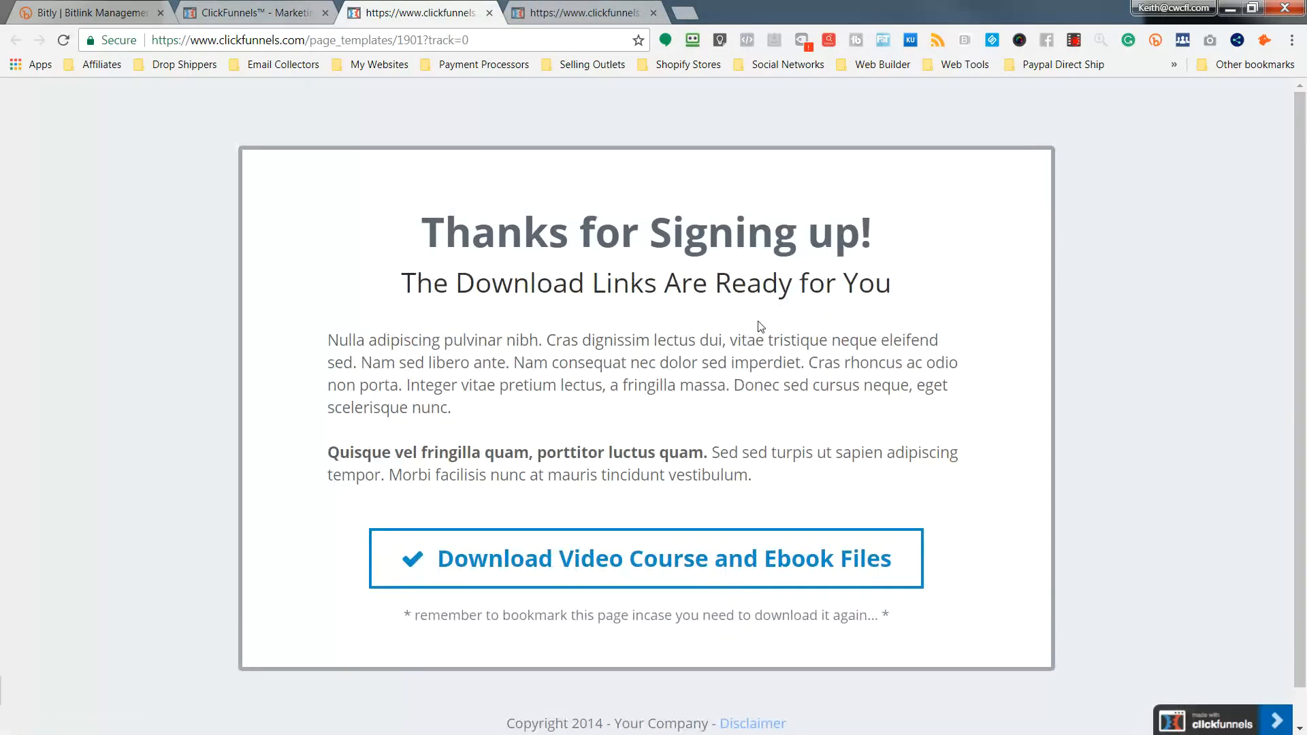
{"action": "scroll", "coordinate": [757, 337], "scroll_direction": "down", "scroll_amount": 1}
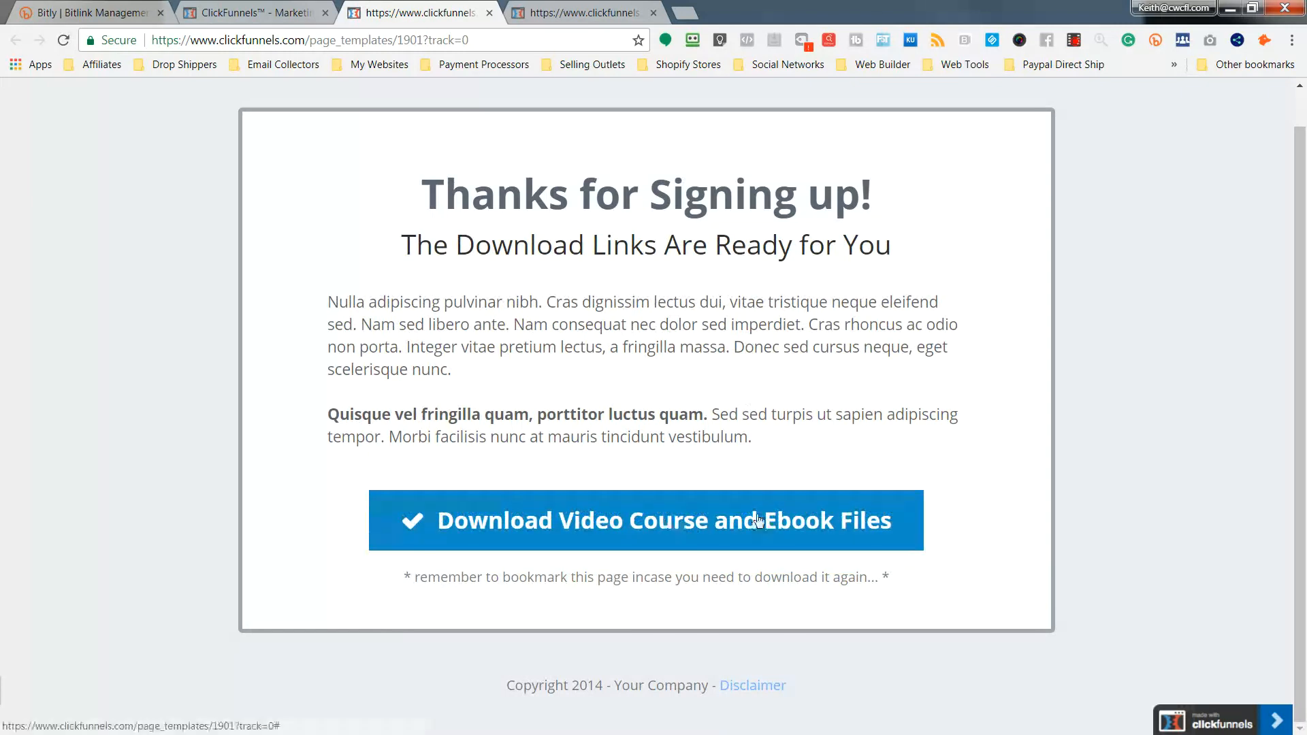
{"action": "scroll", "coordinate": [762, 436], "scroll_direction": "up", "scroll_amount": 1}
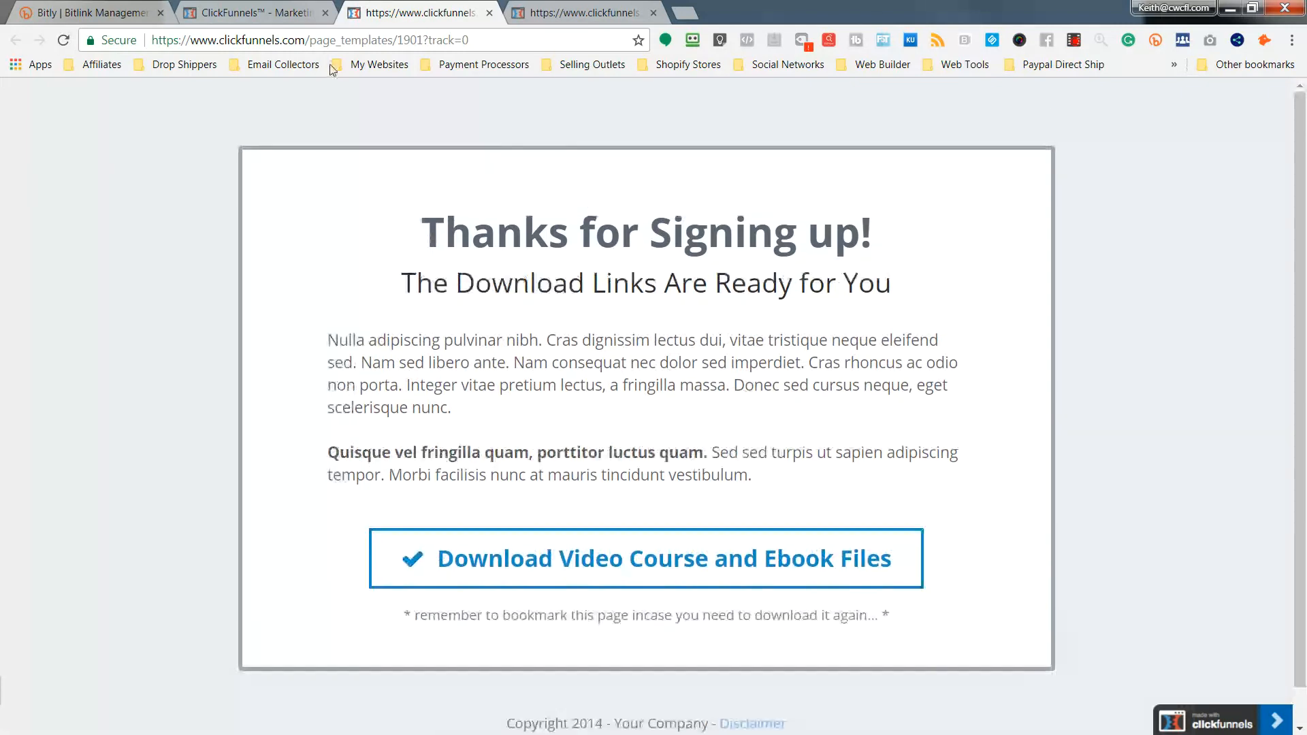
- Return to the funnel's template list and select Simple Download Page for the Thank You step
{"action": "left_click", "coordinate": [286, 20]}
{"action": "mouse_move", "coordinate": [831, 262]}
{"action": "mouse_move", "coordinate": [1034, 279]}
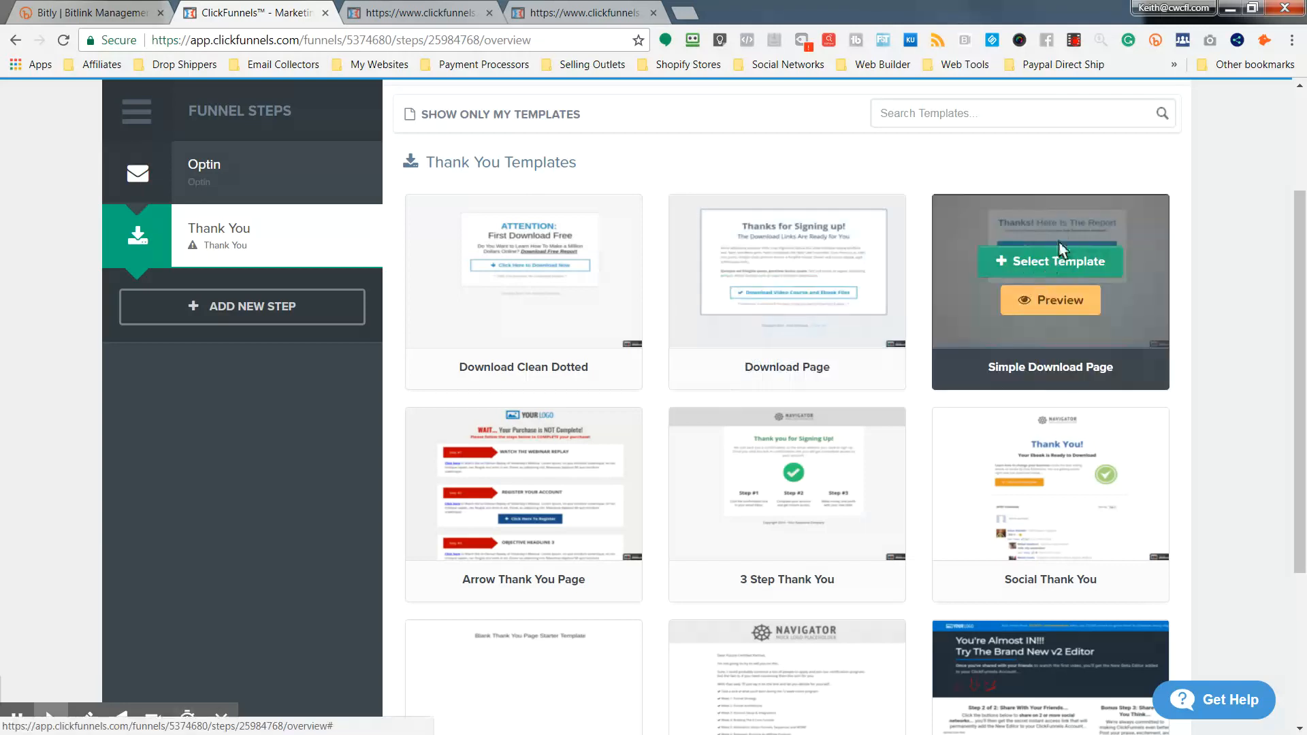
{"action": "left_click", "coordinate": [1056, 262]}
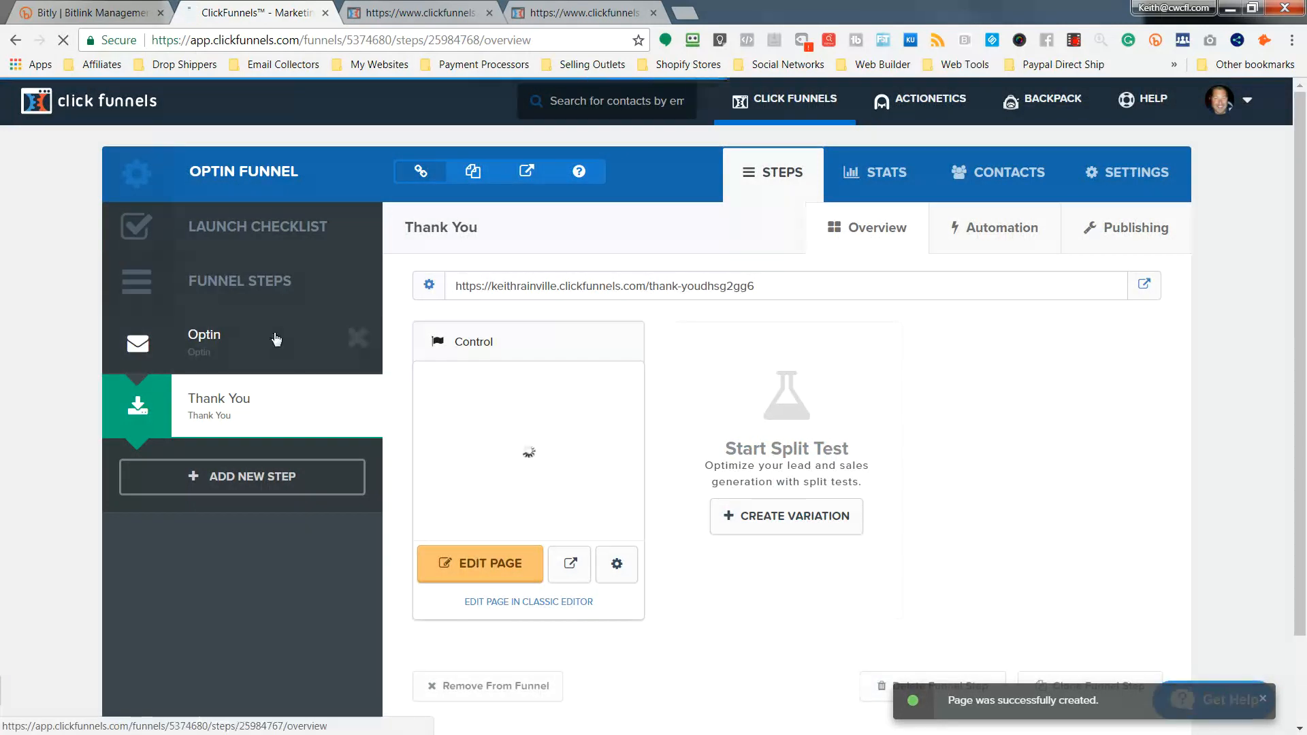
- Open the Thank You page in the page editor to examine its headline text, and exit without saving
{"action": "left_click", "coordinate": [481, 563]}
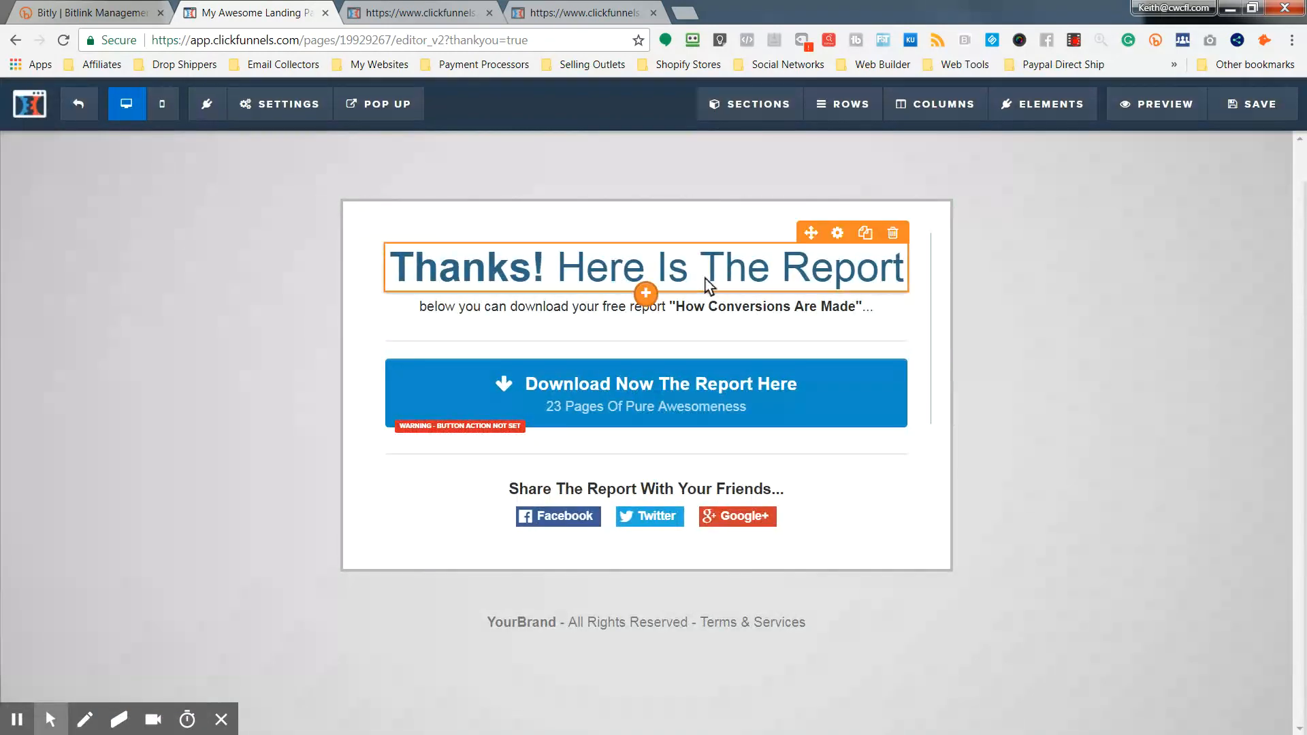
{"action": "left_click", "coordinate": [852, 269]}
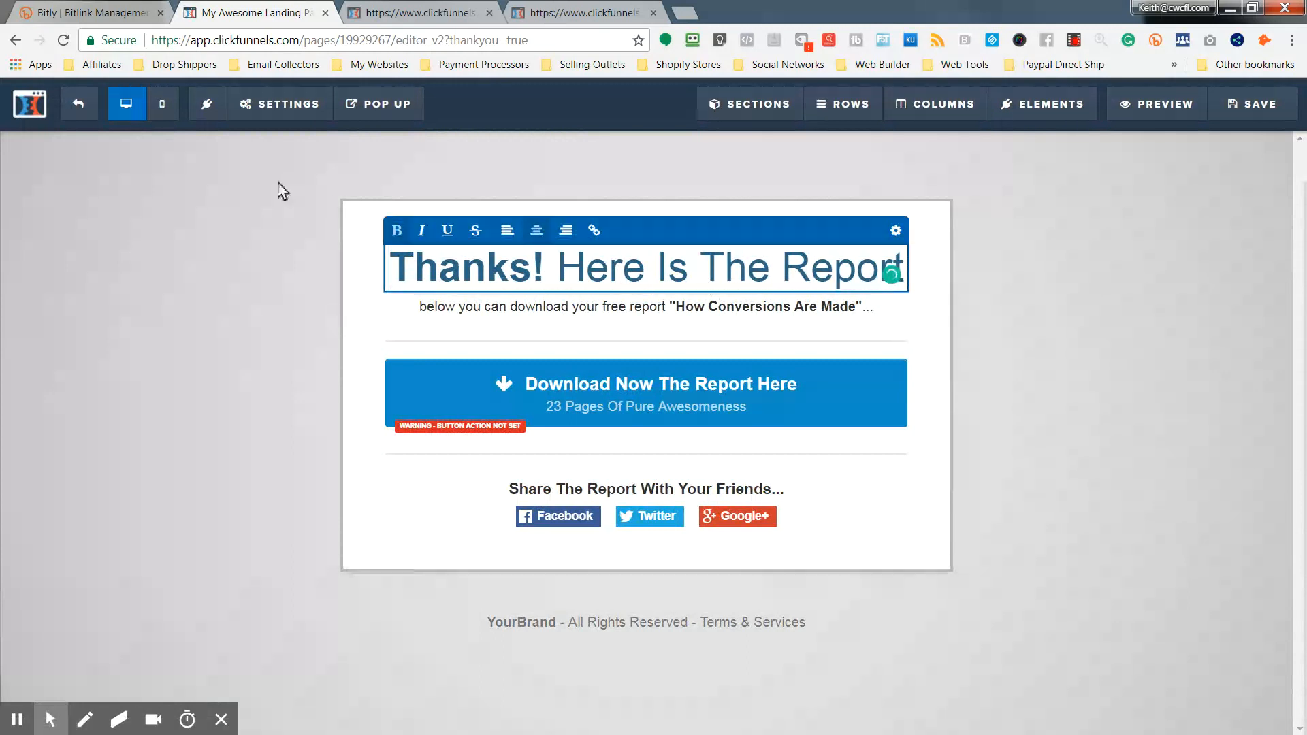
{"action": "left_click", "coordinate": [90, 117]}
{"action": "left_click", "coordinate": [710, 137]}
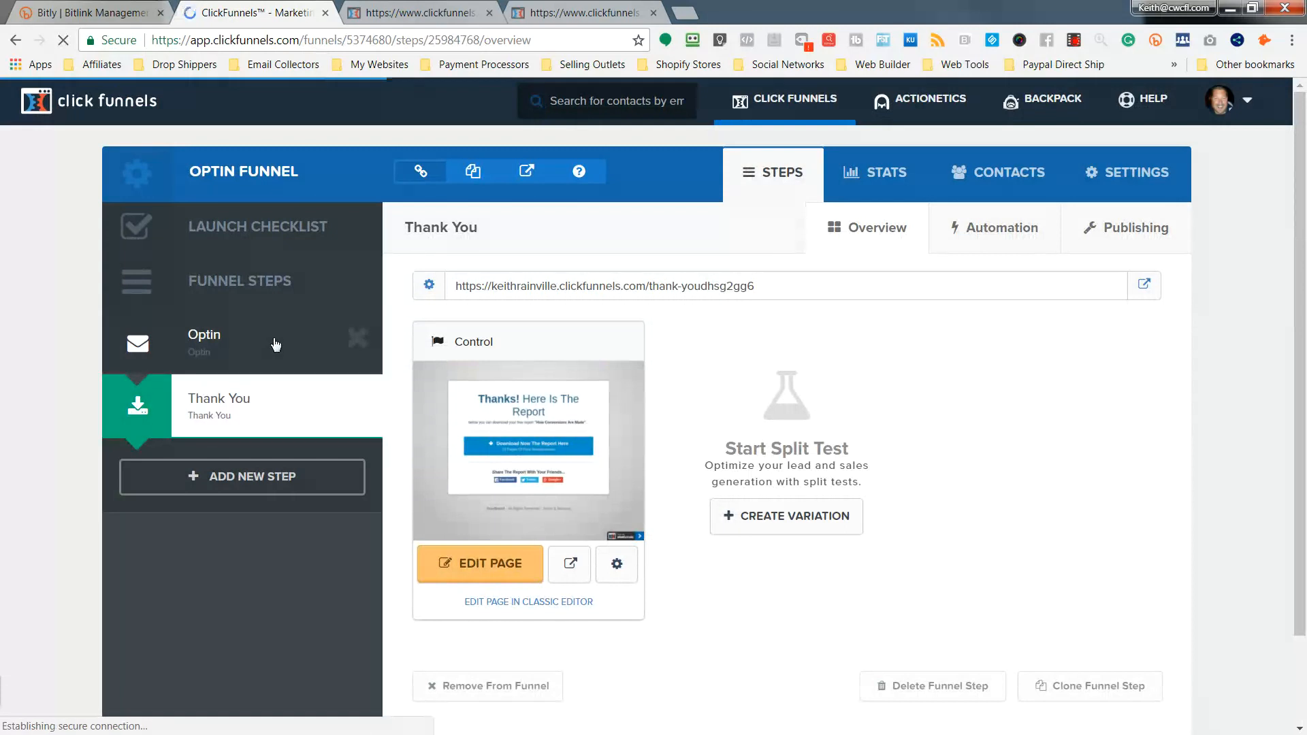
- Delete the Optin step from the funnel and confirm the deletion
{"action": "left_click", "coordinate": [276, 344]}
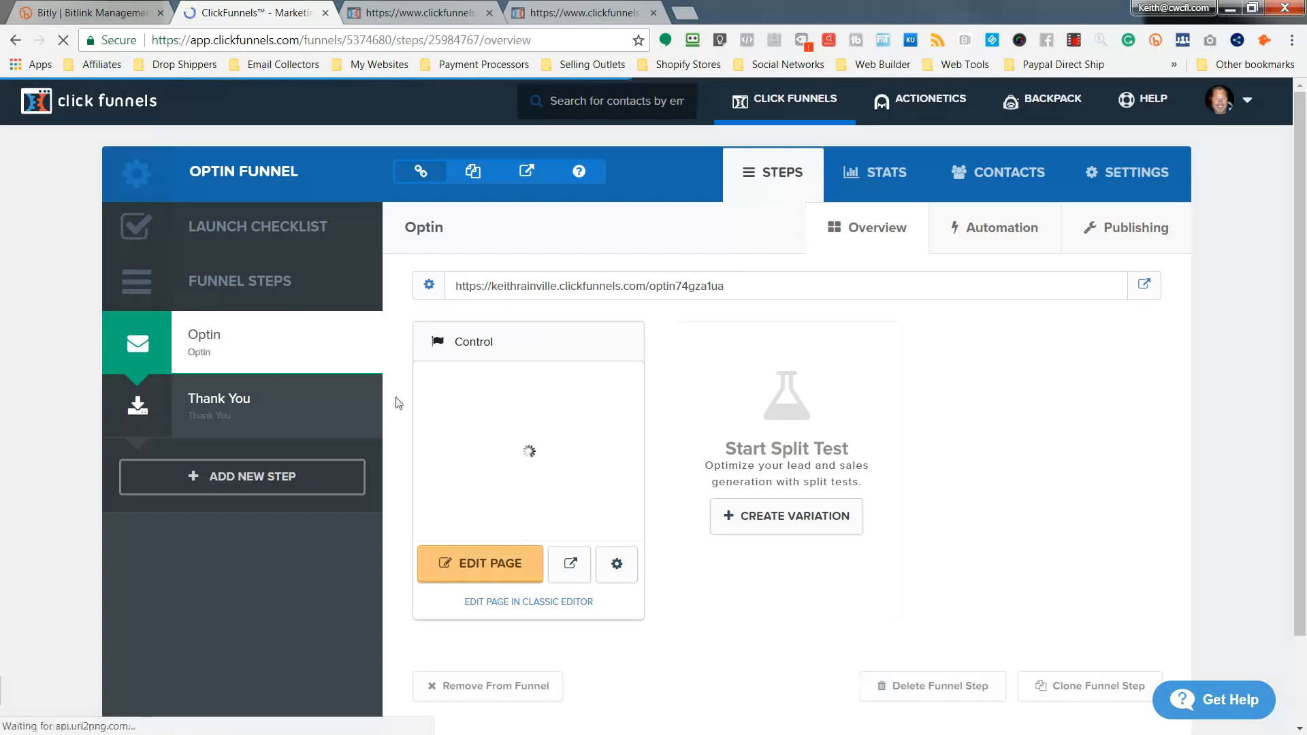
{"action": "left_click", "coordinate": [352, 343]}
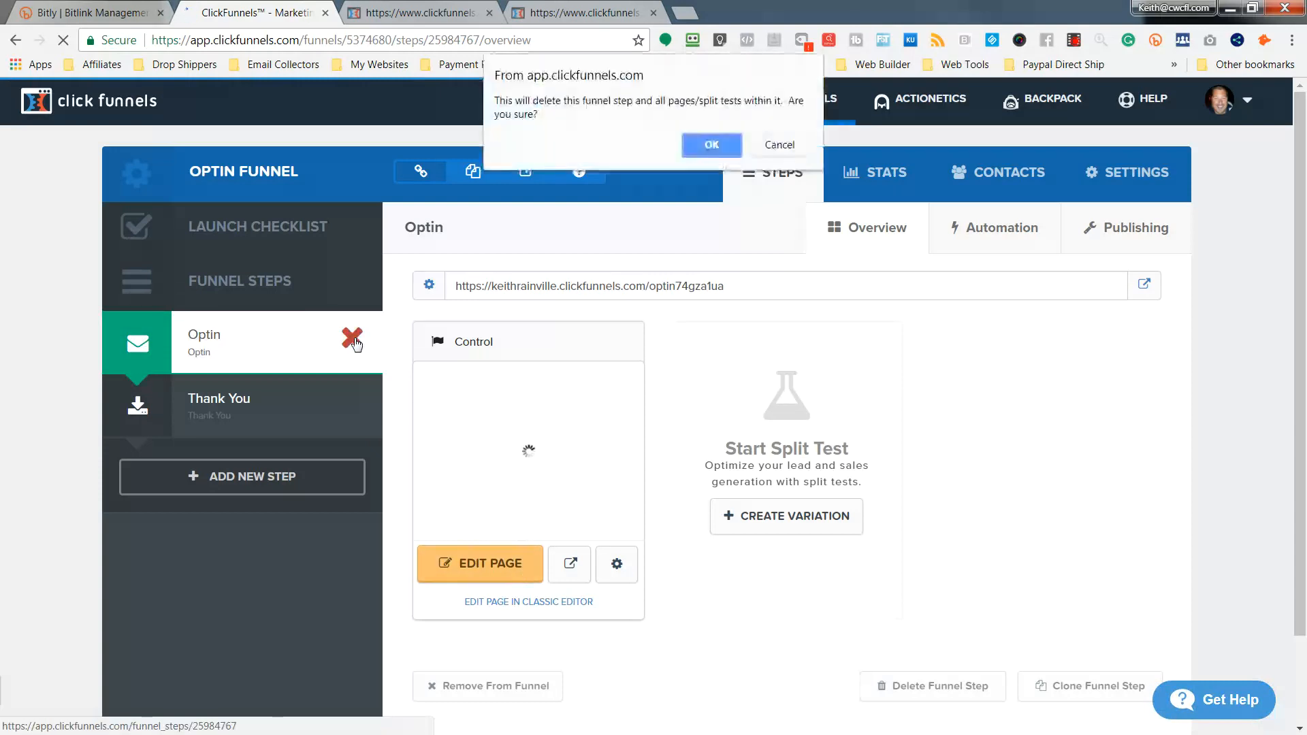
{"action": "left_click", "coordinate": [709, 145]}
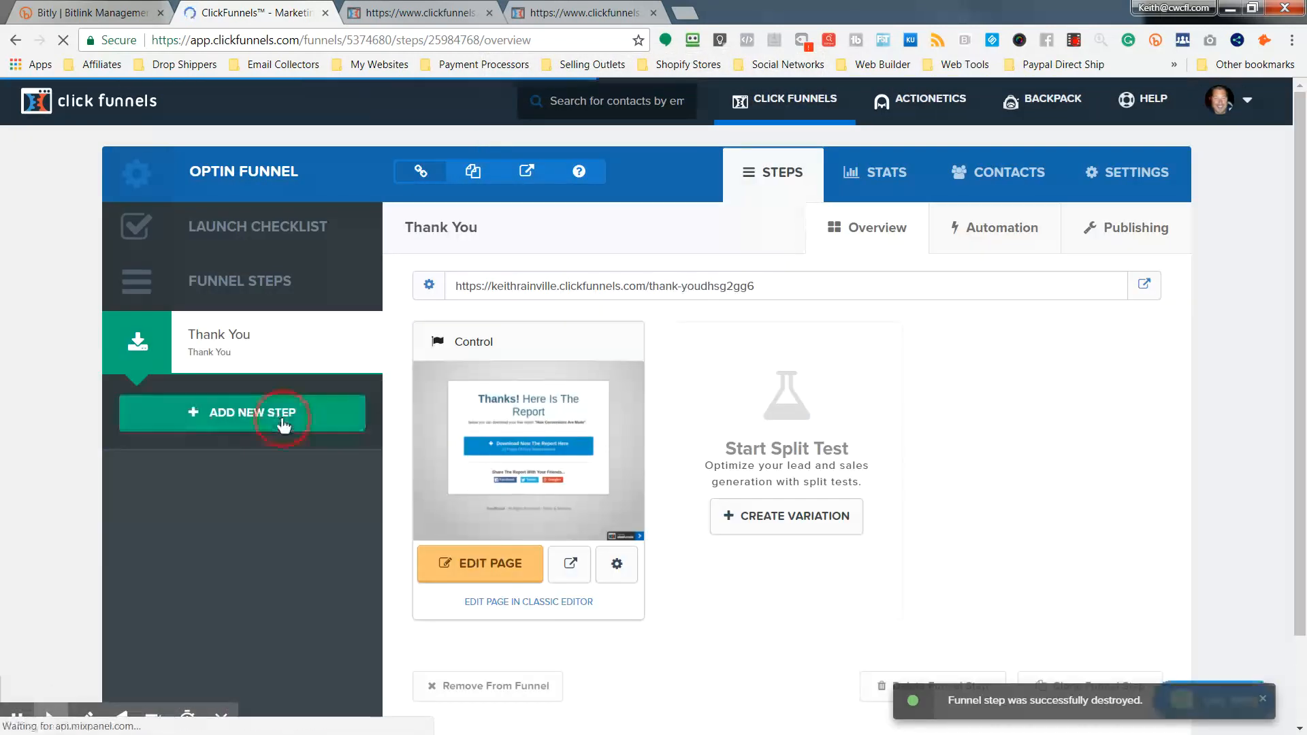
- Add a new funnel step named Optin and move it ahead of the Thank You step
{"action": "left_click", "coordinate": [283, 417]}
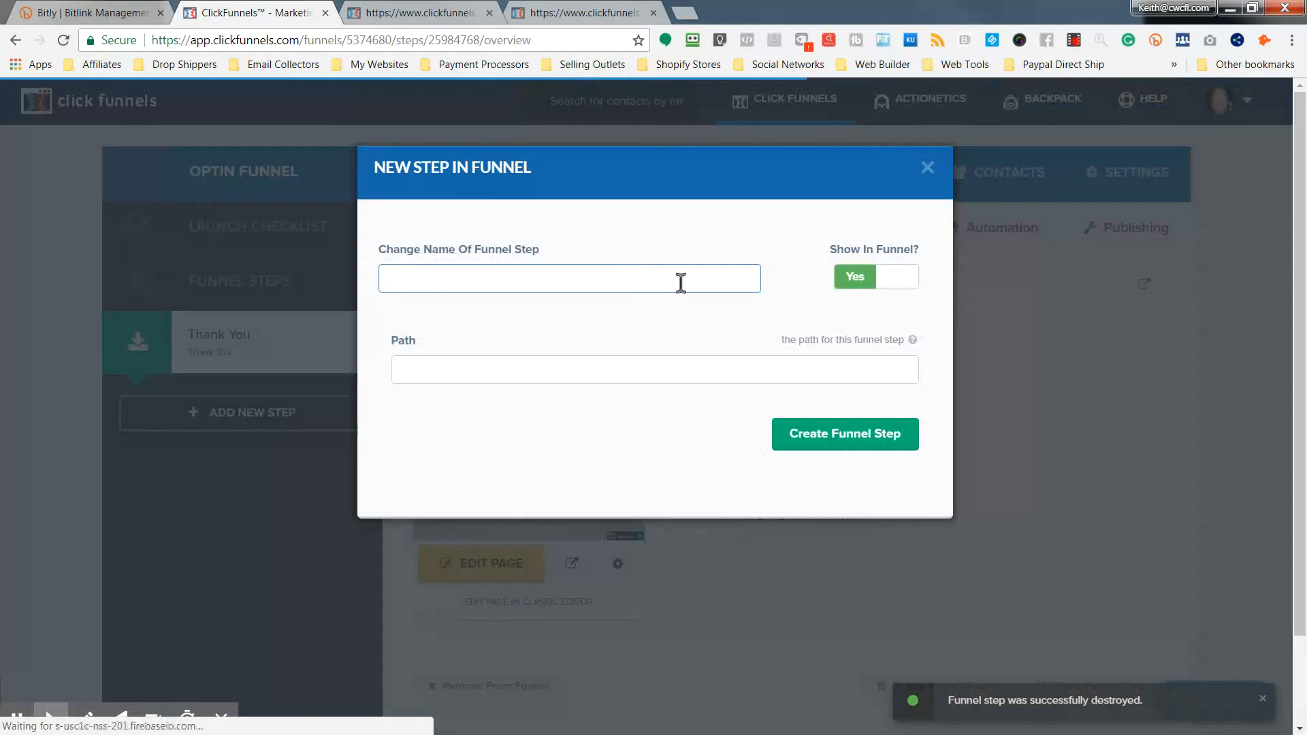
{"action": "left_click", "coordinate": [624, 278]}
{"action": "type", "text": "Opt"}
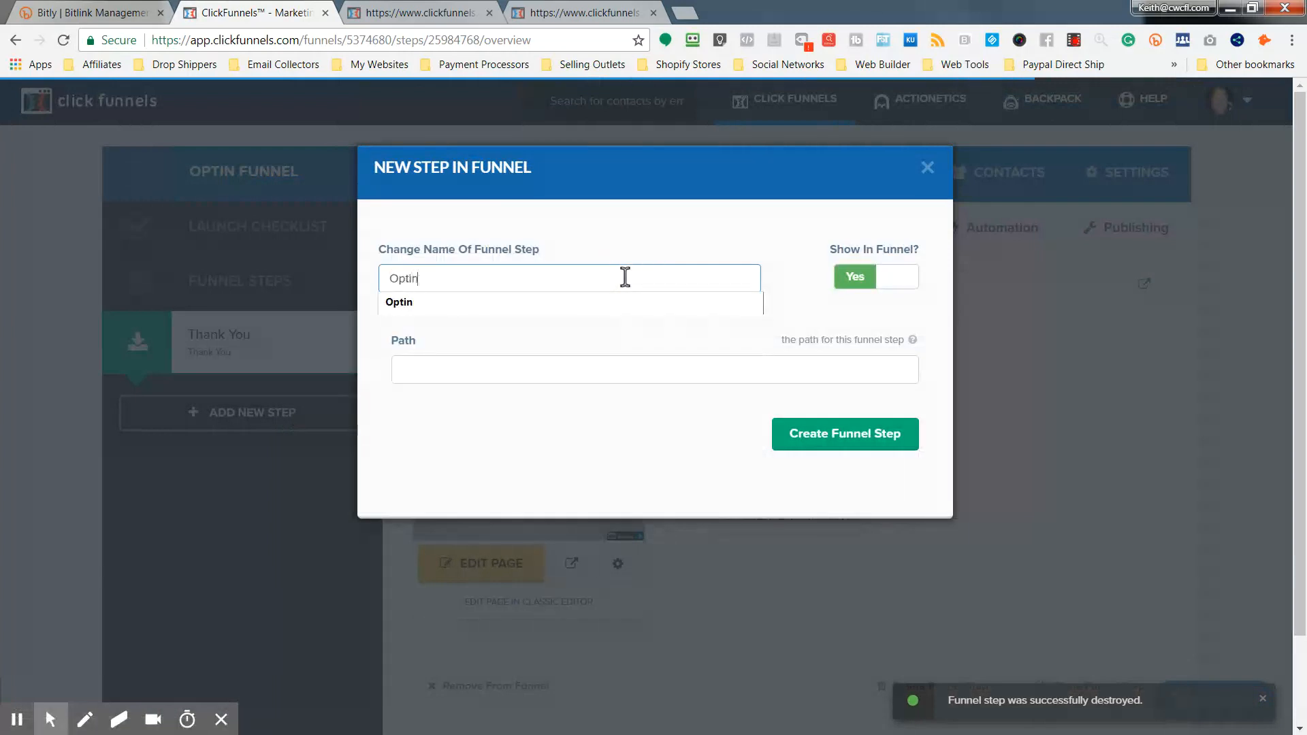
{"action": "type", "text": "in"}
{"action": "left_click", "coordinate": [823, 431]}
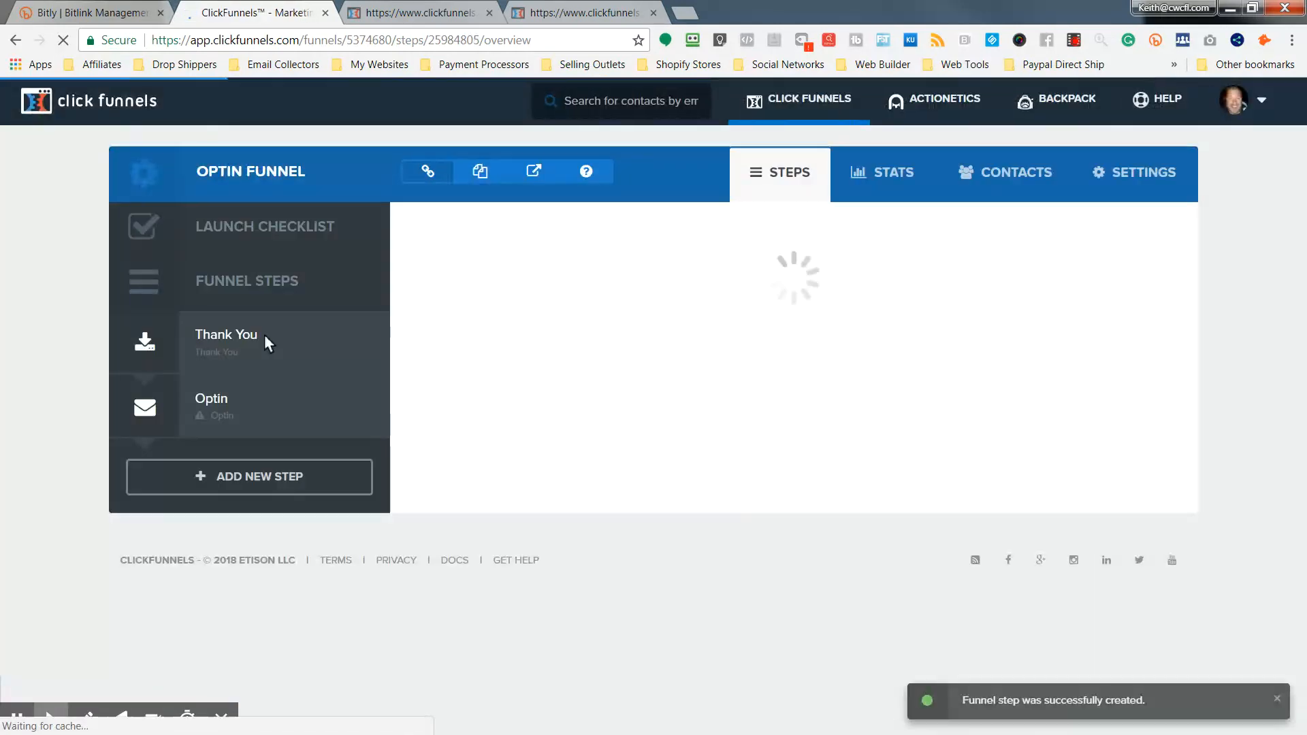
{"action": "left_click_drag", "start_coordinate": [164, 409], "coordinate": [139, 335]}
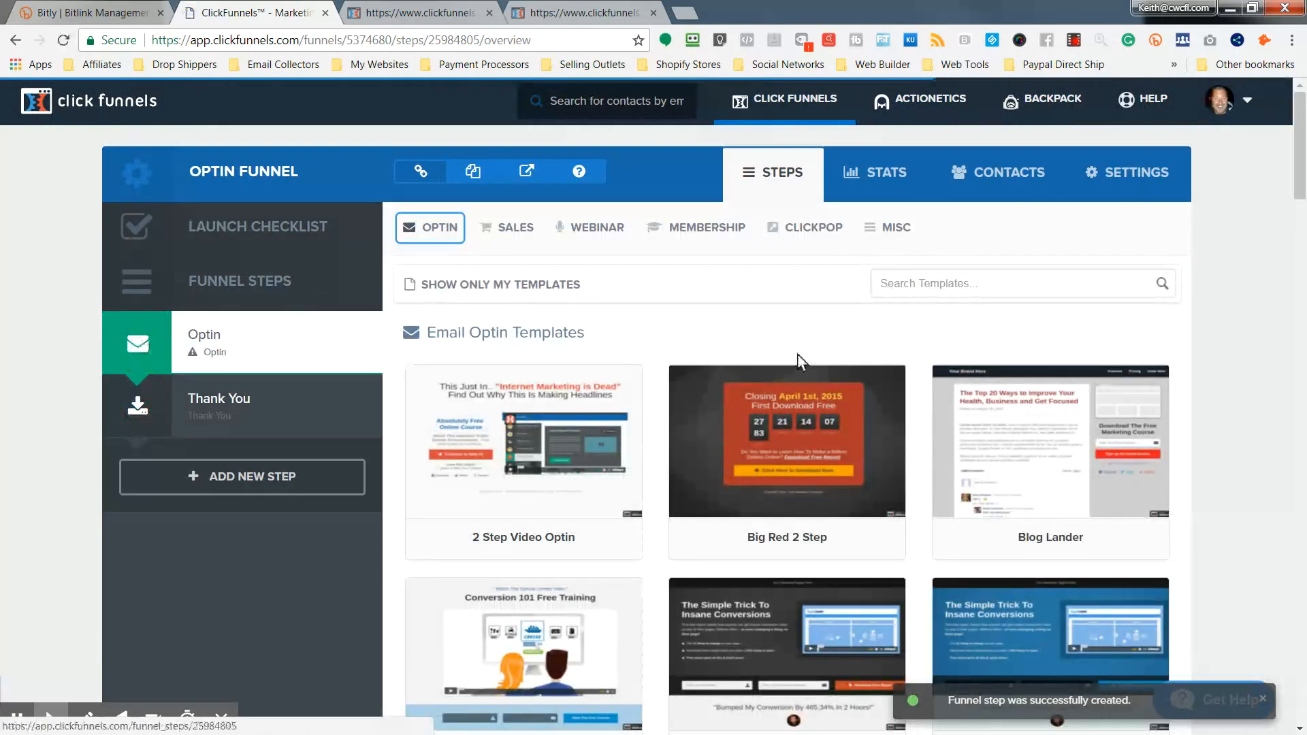
- Choose the Dark Big Headline template for the Optin step and open its page in the editor
{"action": "mouse_move", "coordinate": [1023, 426]}
{"action": "scroll", "coordinate": [1112, 462], "scroll_direction": "down", "scroll_amount": 6}
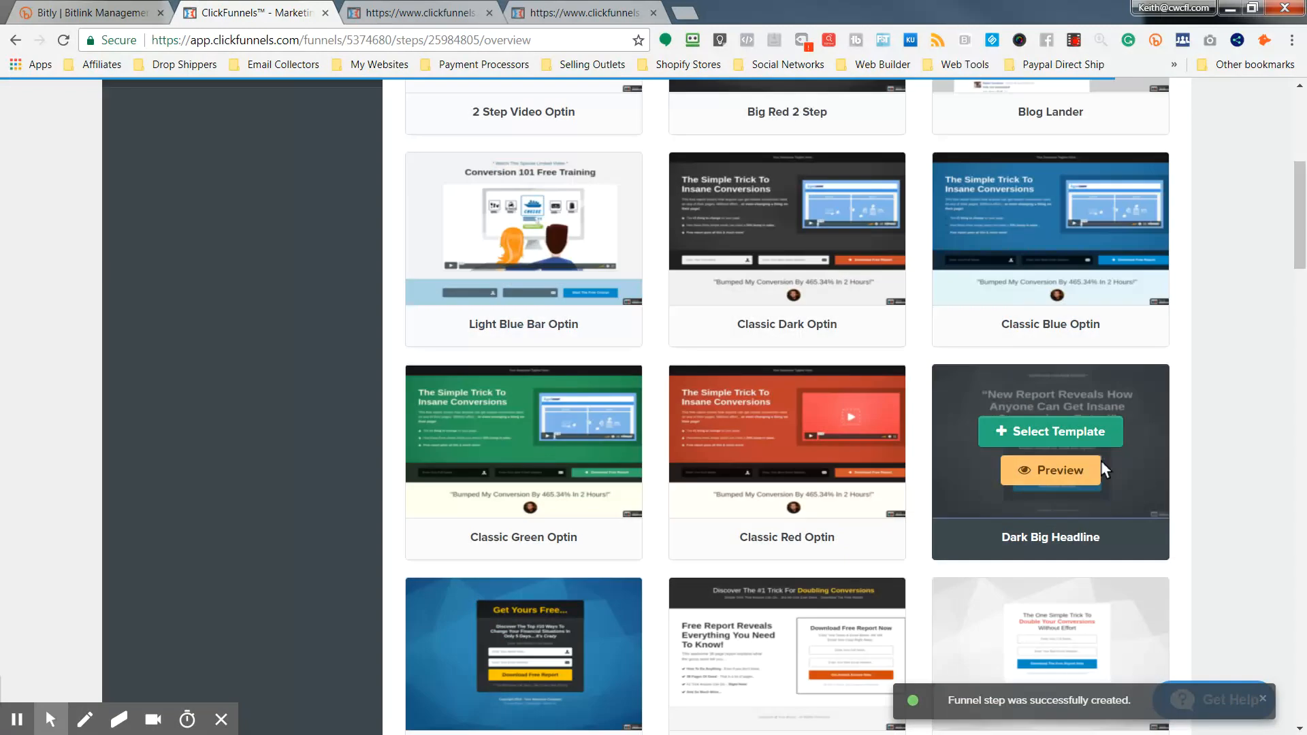
{"action": "left_click", "coordinate": [1052, 433]}
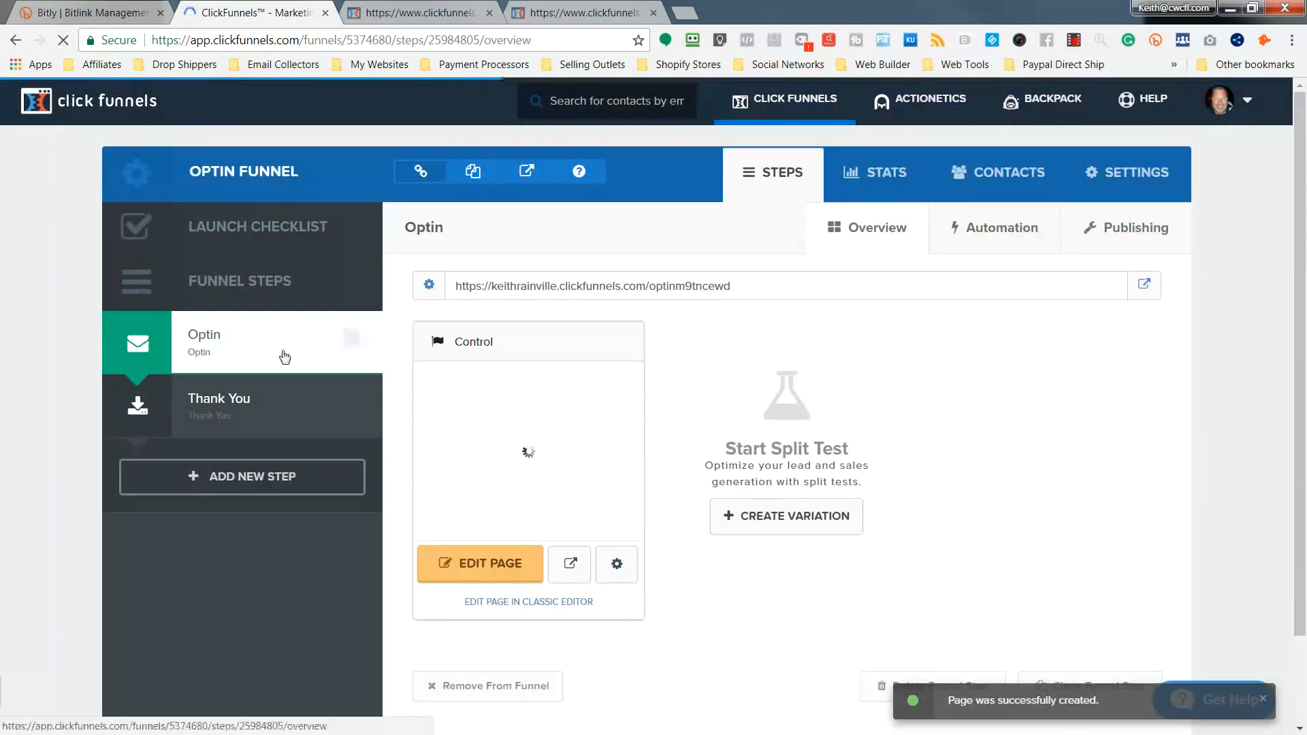
{"action": "left_click", "coordinate": [481, 562]}
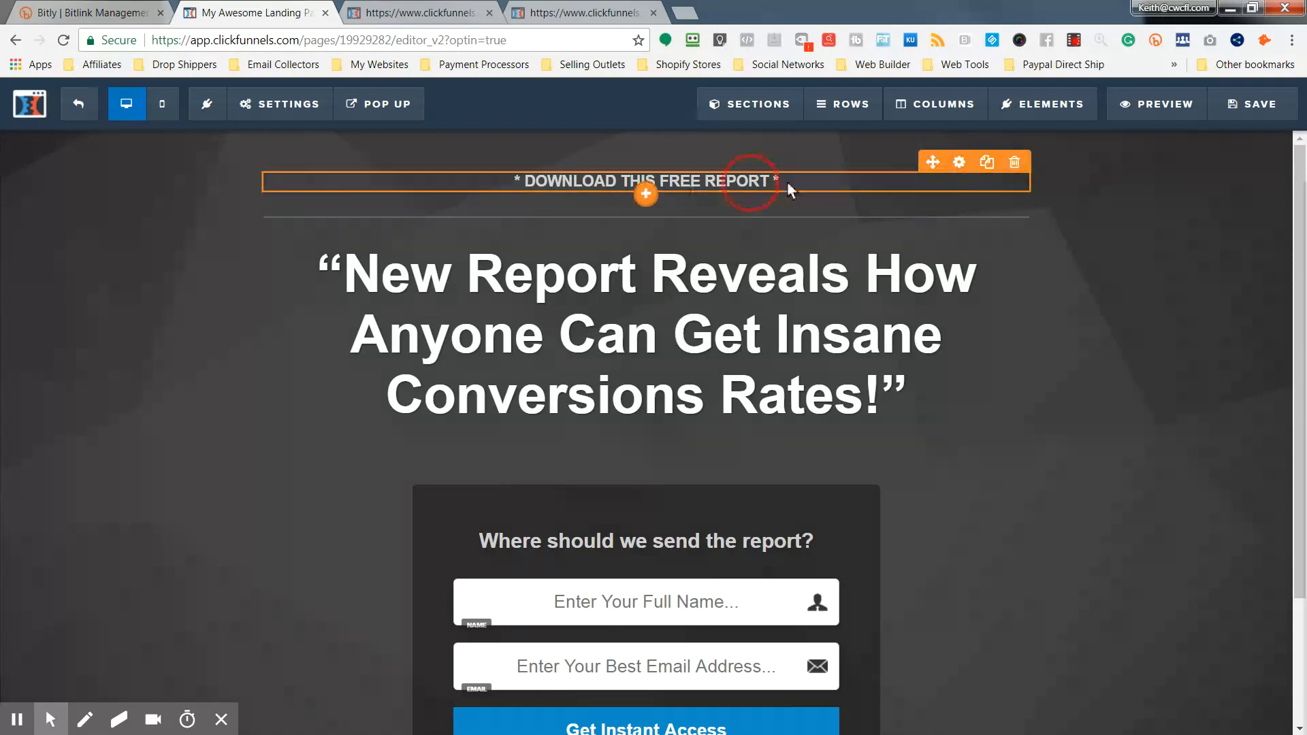
{"action": "left_click_drag", "start_coordinate": [785, 179], "coordinate": [738, 181]}
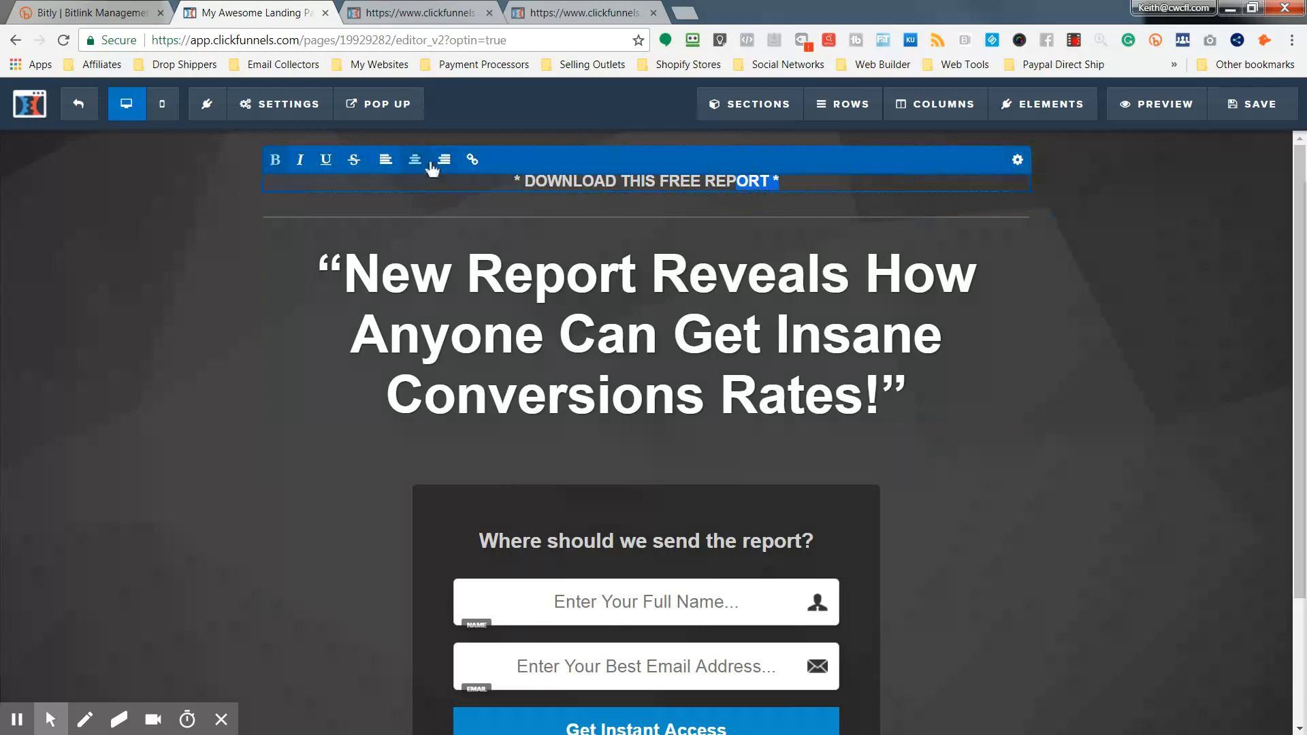
{"action": "left_click", "coordinate": [784, 180]}
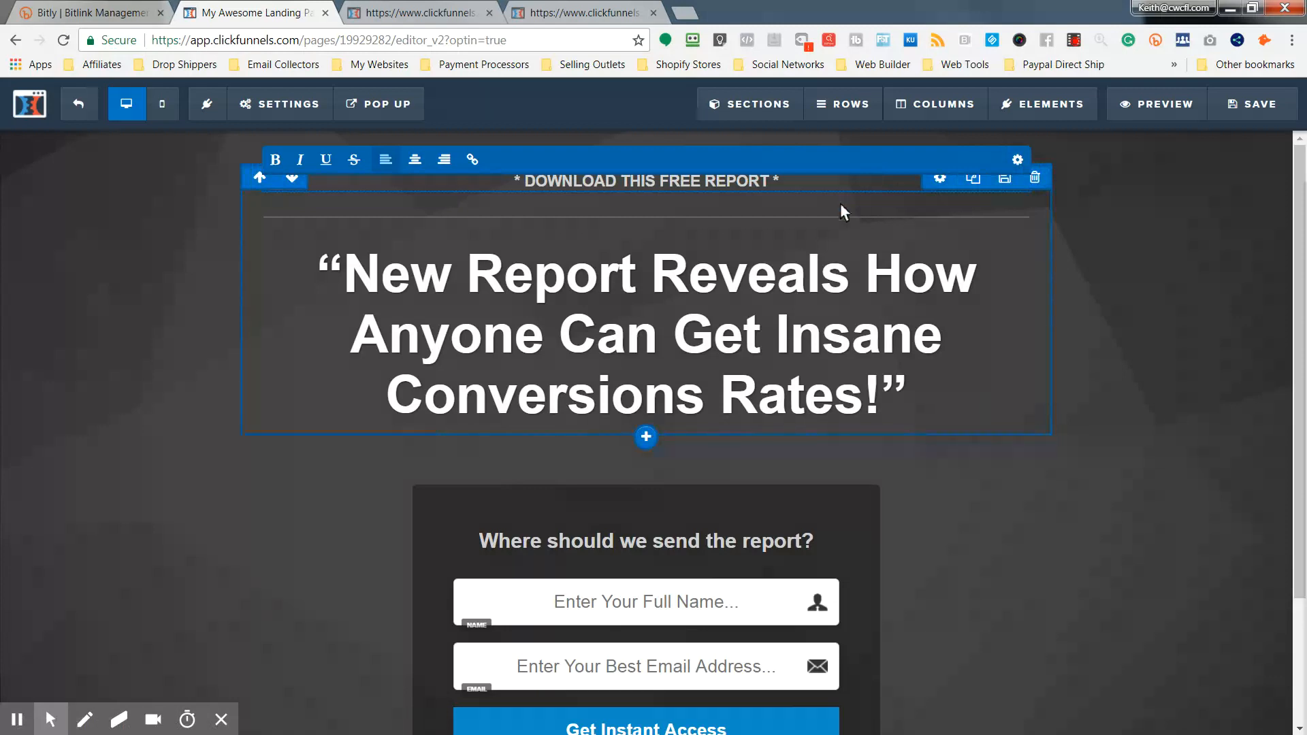
{"action": "triple_click", "coordinate": [826, 180]}
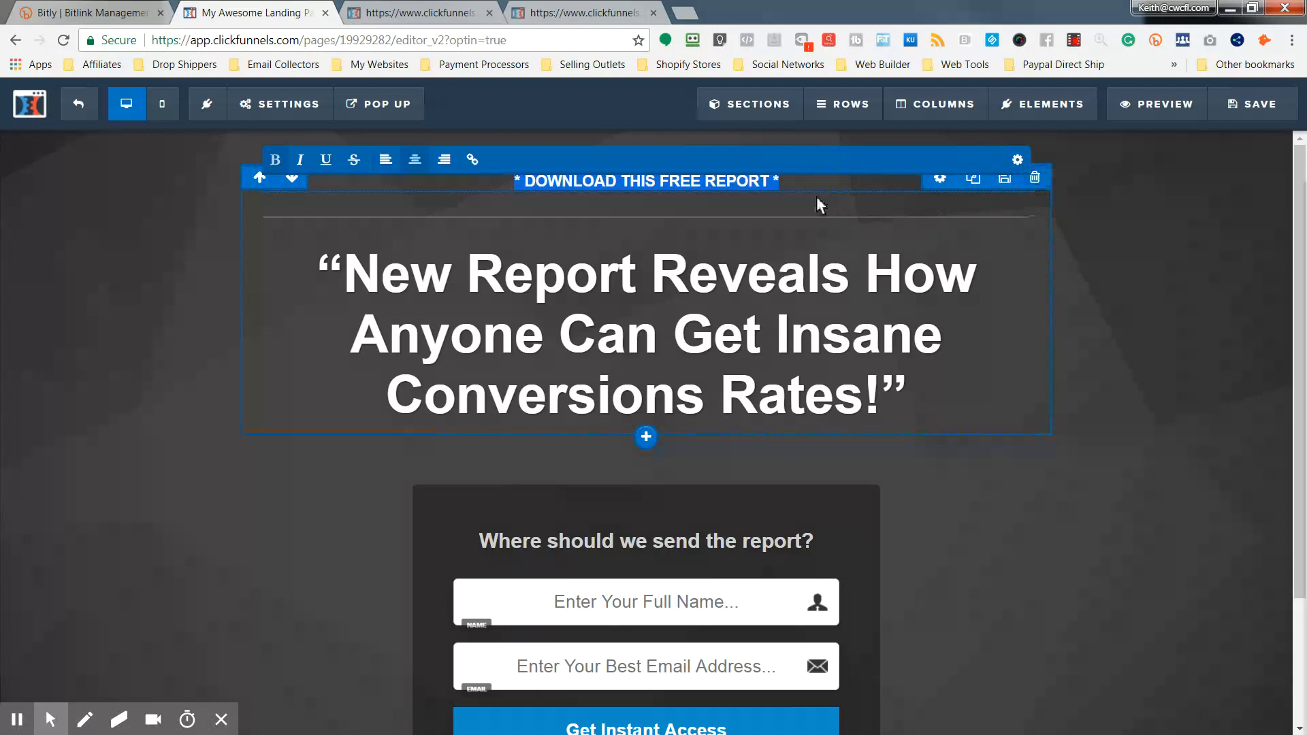
{"action": "left_click", "coordinate": [793, 203]}
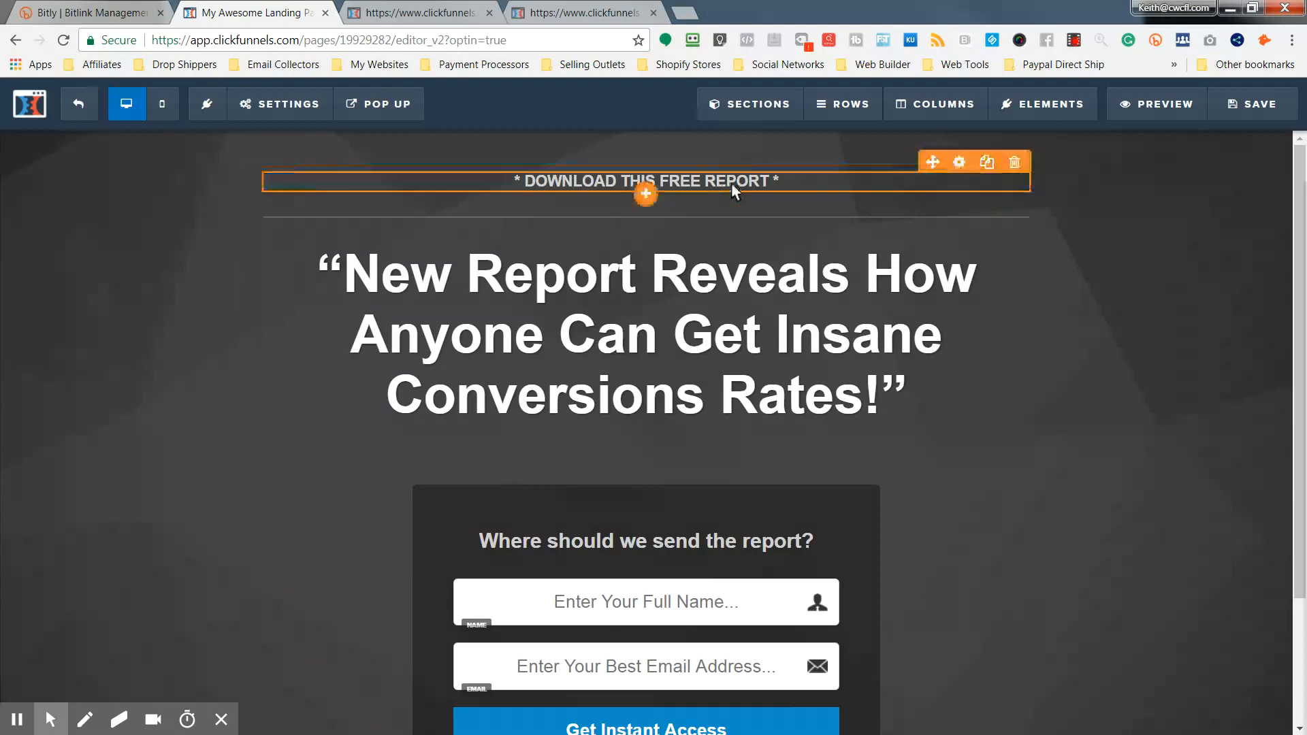
{"action": "left_click", "coordinate": [773, 181]}
{"action": "left_click", "coordinate": [821, 183]}
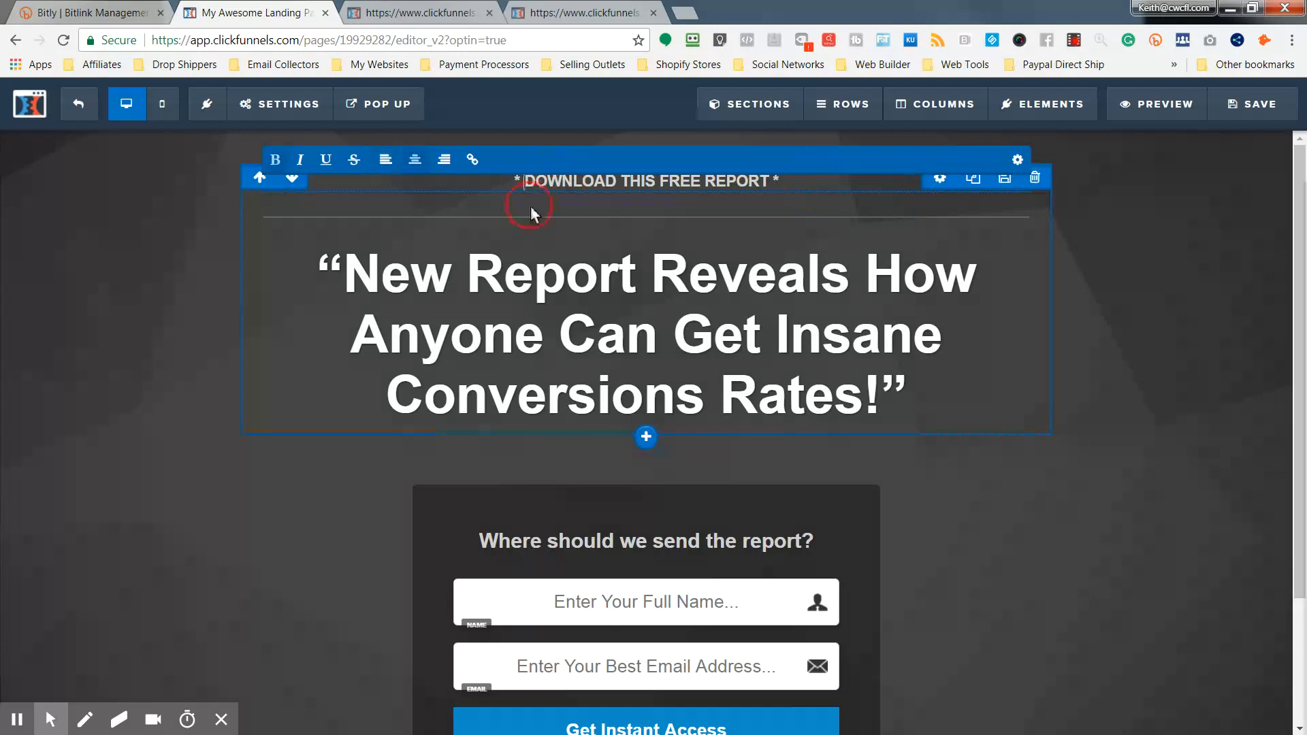
{"action": "left_click", "coordinate": [566, 271]}
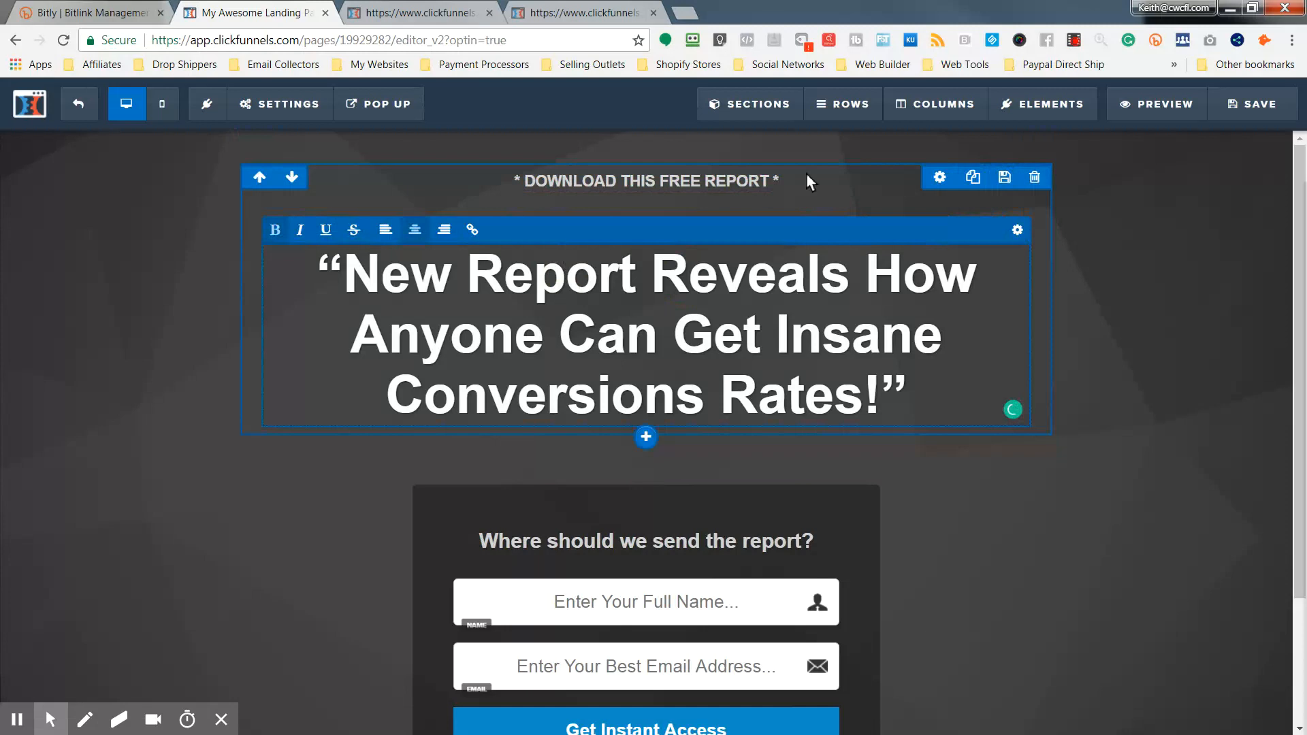
- Lower the headline row by increasing its top spacing, and delete the "* DOWNLOAD THIS FREE REPORT *" text element
{"action": "left_click", "coordinate": [940, 176]}
{"action": "left_click_drag", "start_coordinate": [1113, 237], "coordinate": [1205, 239]}
{"action": "left_click", "coordinate": [724, 234]}
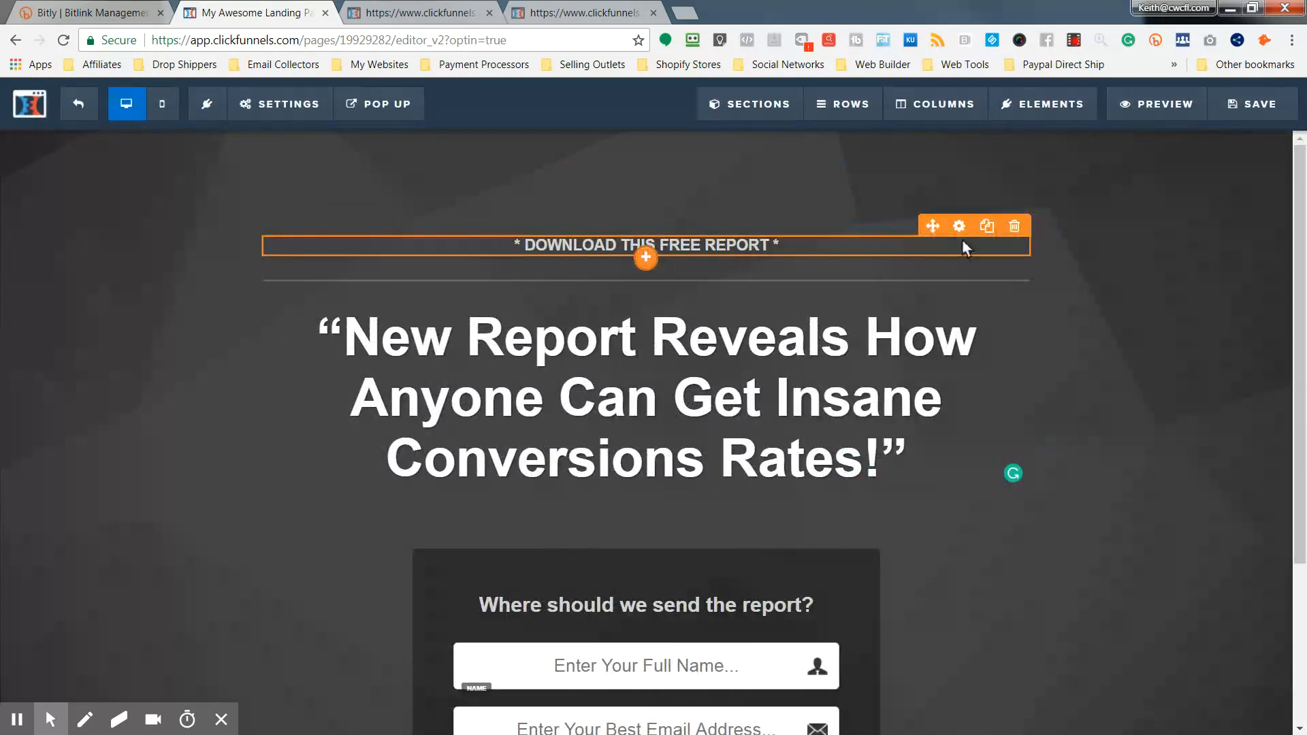
{"action": "left_click", "coordinate": [1010, 227]}
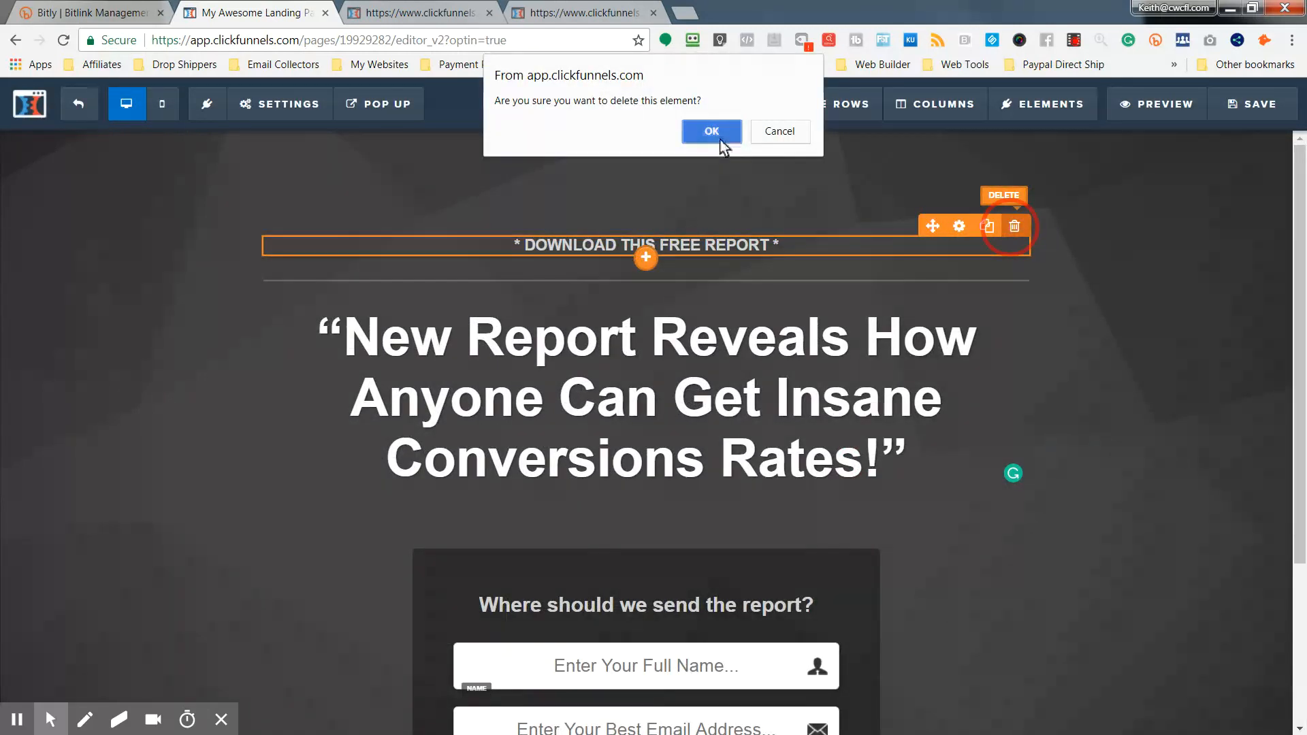
{"action": "left_click", "coordinate": [713, 130]}
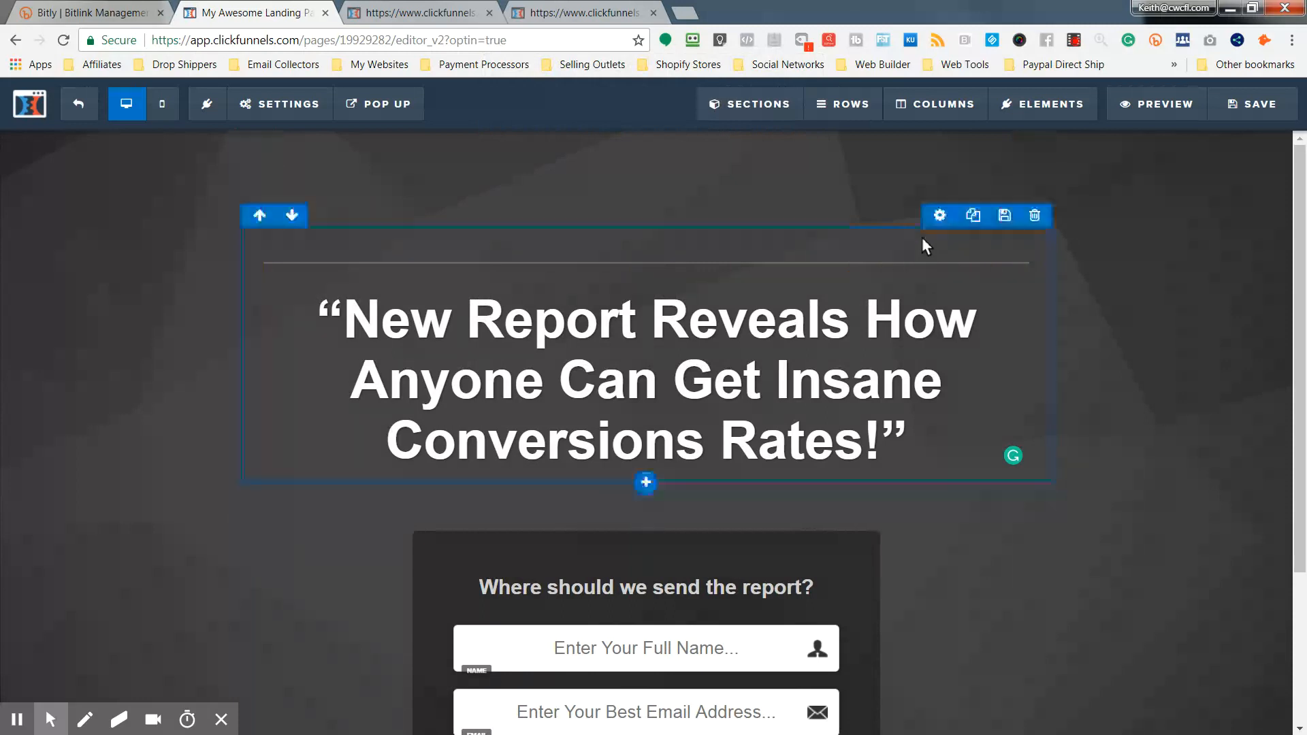
- Move the headline row back up by reducing its top spacing in the row settings
{"action": "left_click", "coordinate": [939, 216]}
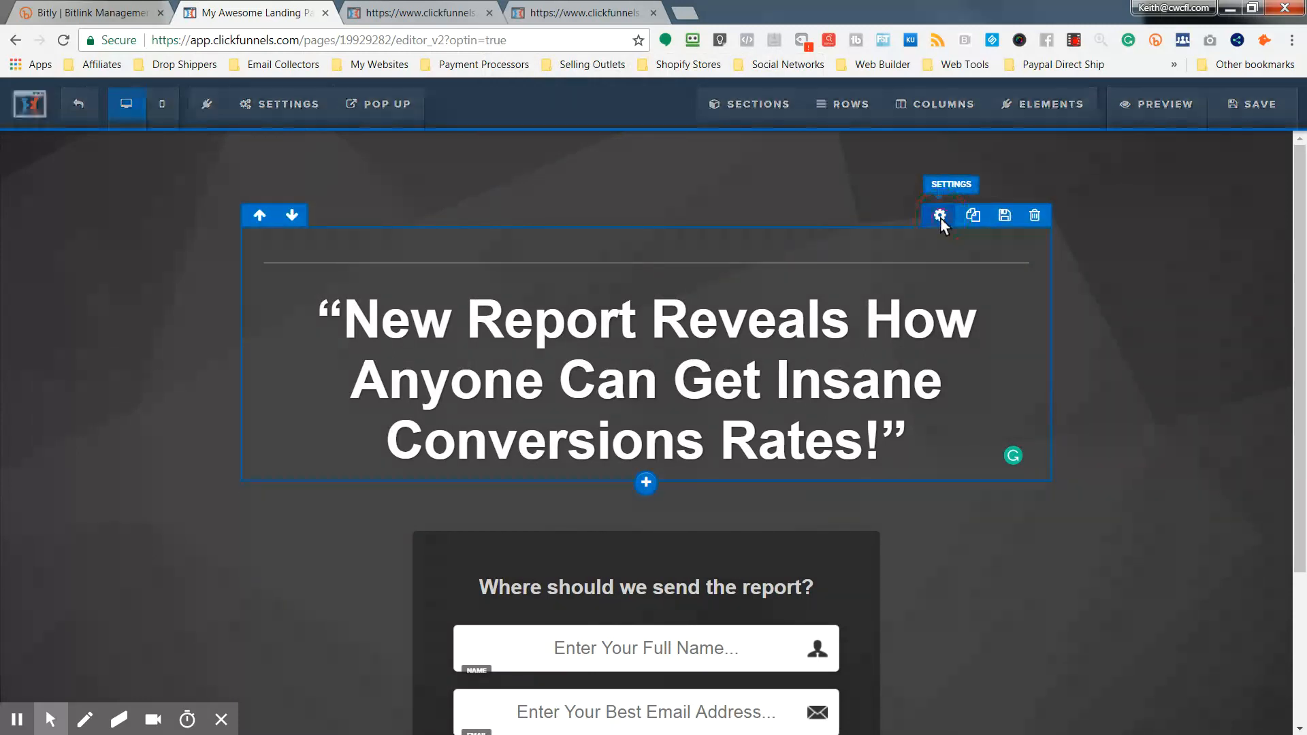
{"action": "left_click_drag", "start_coordinate": [1211, 238], "coordinate": [1088, 236]}
{"action": "left_click", "coordinate": [754, 242]}
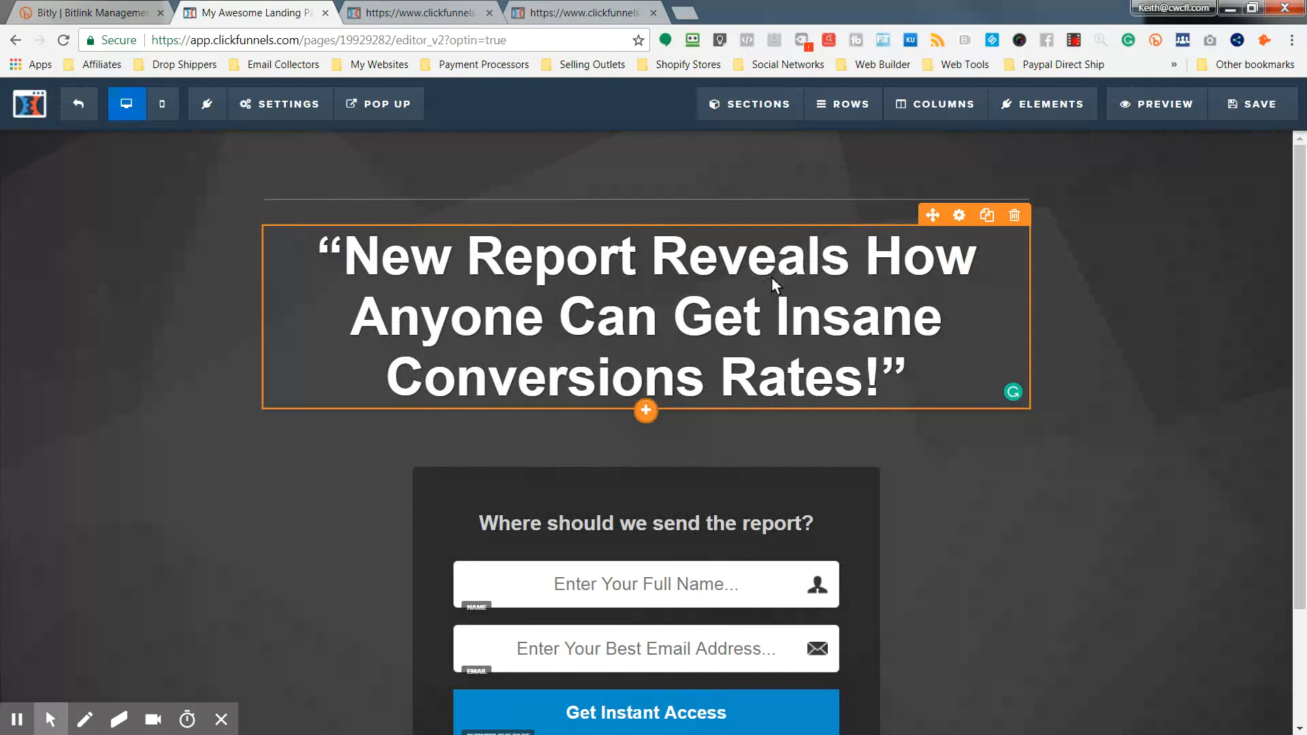
{"action": "left_click", "coordinate": [883, 377]}
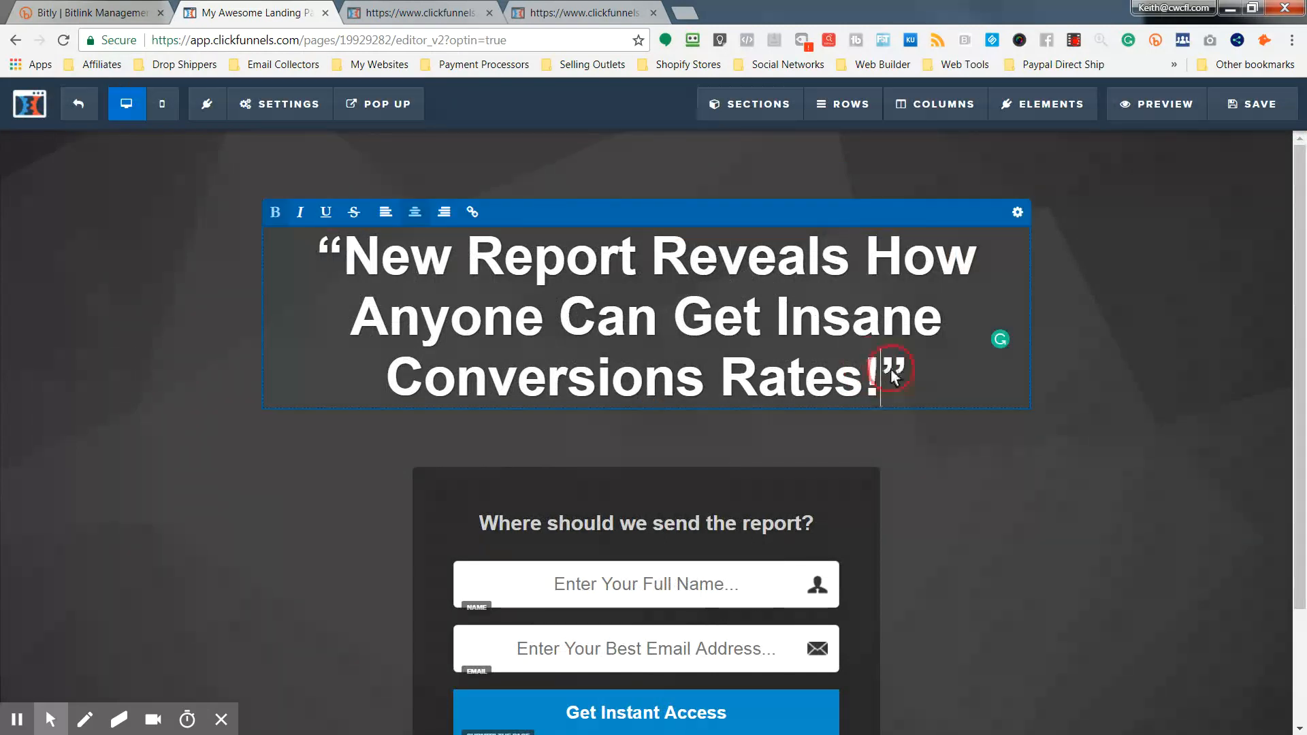
{"action": "left_click", "coordinate": [340, 260]}
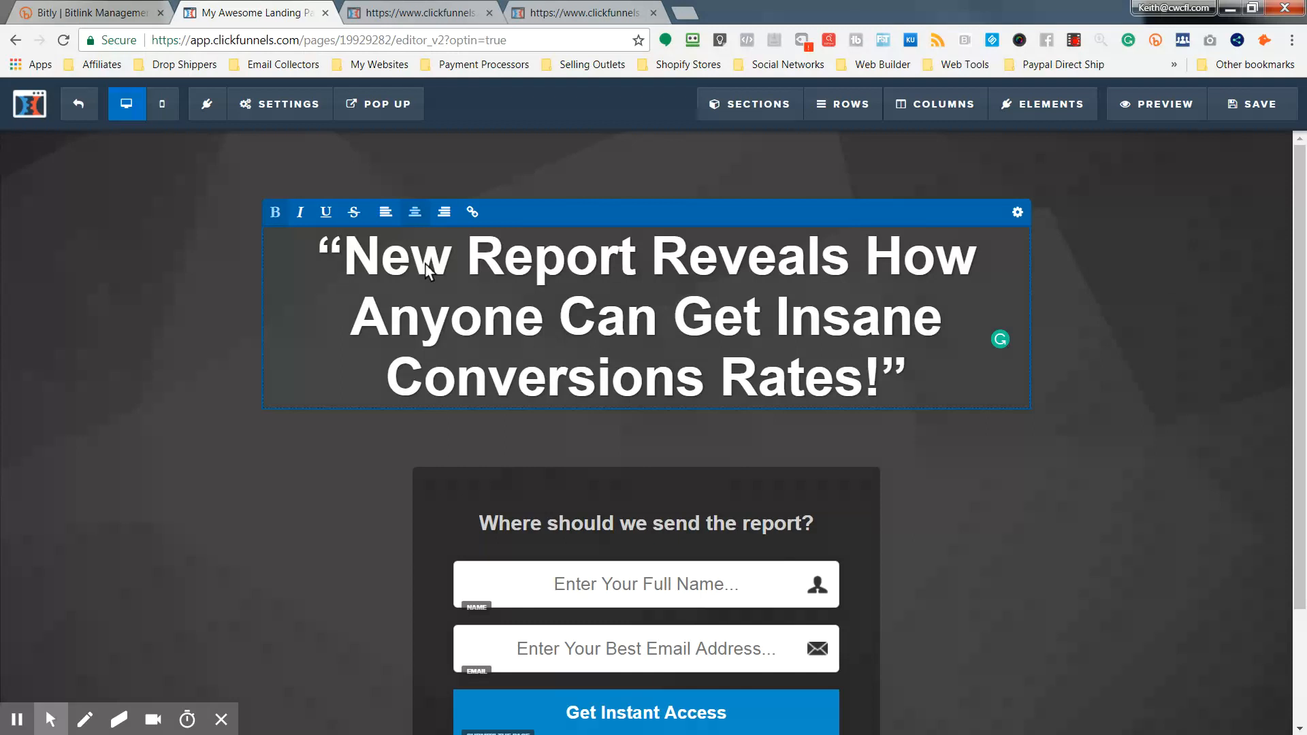
{"action": "type", "text": "Free "}
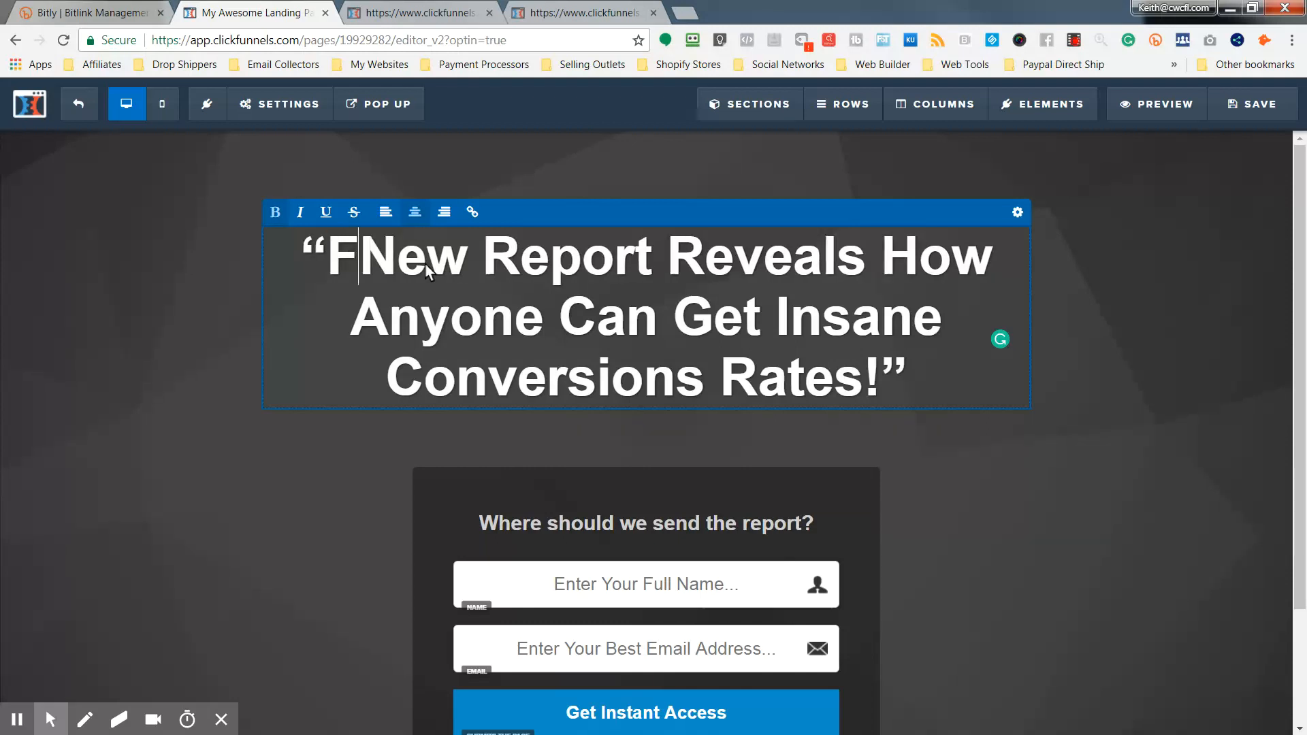
{"action": "type", "text": "Amssage"}
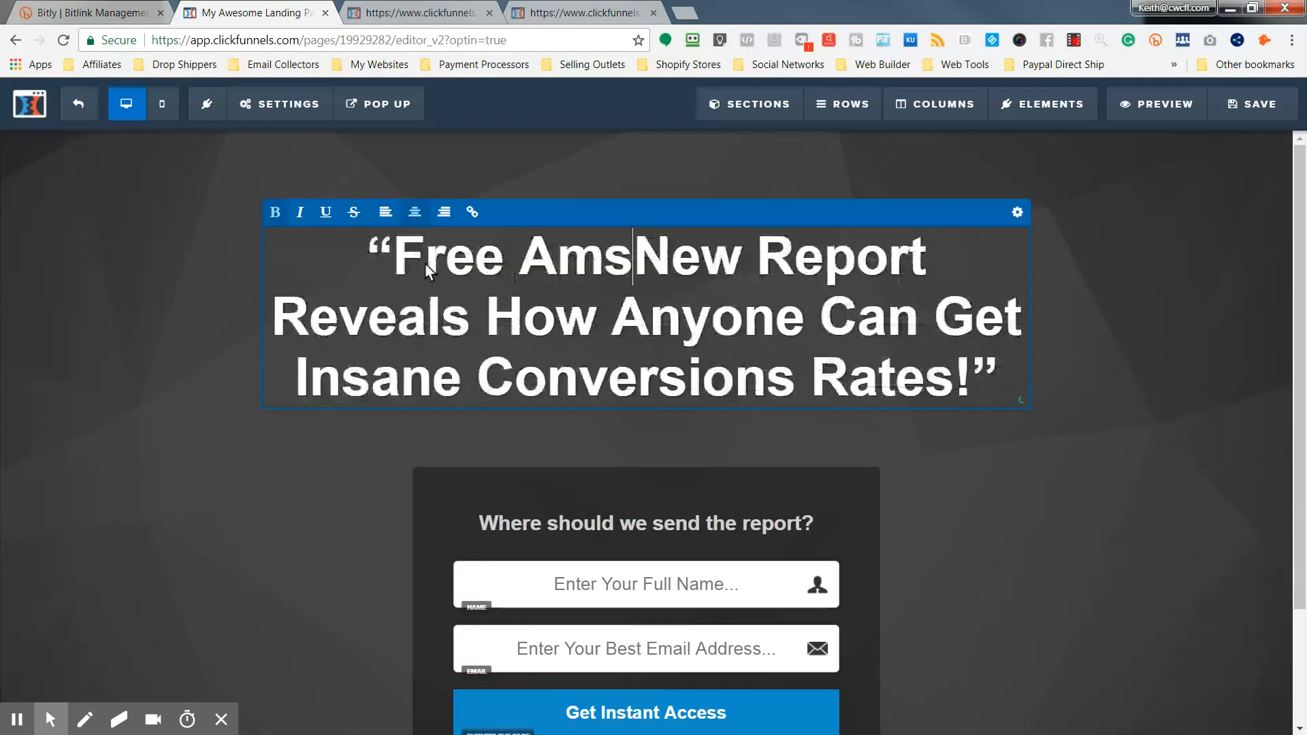
{"action": "key", "text": "BackSpace"}
{"action": "key", "text": "BackSpace"}
{"action": "key", "text": "BackSpace"}
{"action": "key", "text": "BackSpace"}
{"action": "key", "text": "BackSpace"}
{"action": "key", "text": "BackSpace"}
{"action": "key", "text": "BackSpace"}
{"action": "key", "text": "BackSpace"}
{"action": "key", "text": "BackSpace"}
{"action": "key", "text": "BackSpace"}
{"action": "key", "text": "BackSpace"}
{"action": "key", "text": "BackSpace"}
{"action": "key", "text": "BackSpace"}
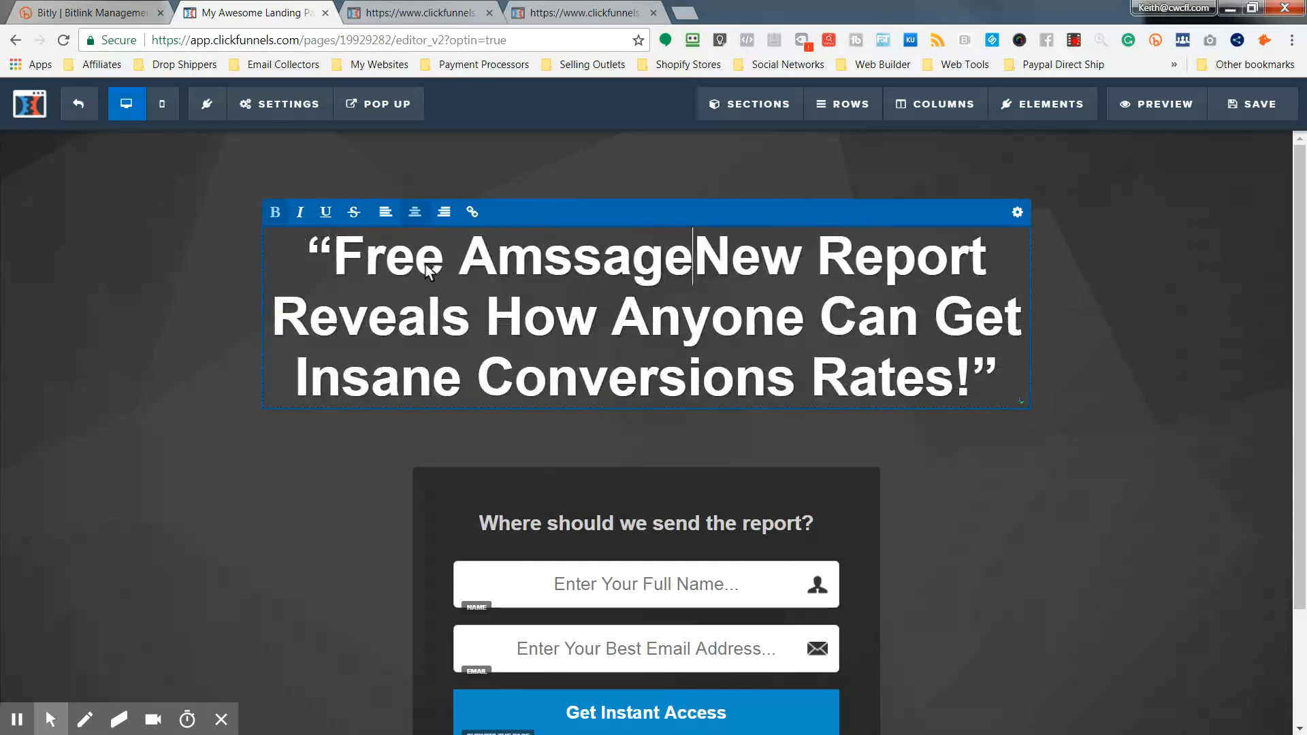
- Insert "Claim Your Voucher for a Free Massage" right after the headline's opening quotation mark
{"action": "type", "text": "Claim"}
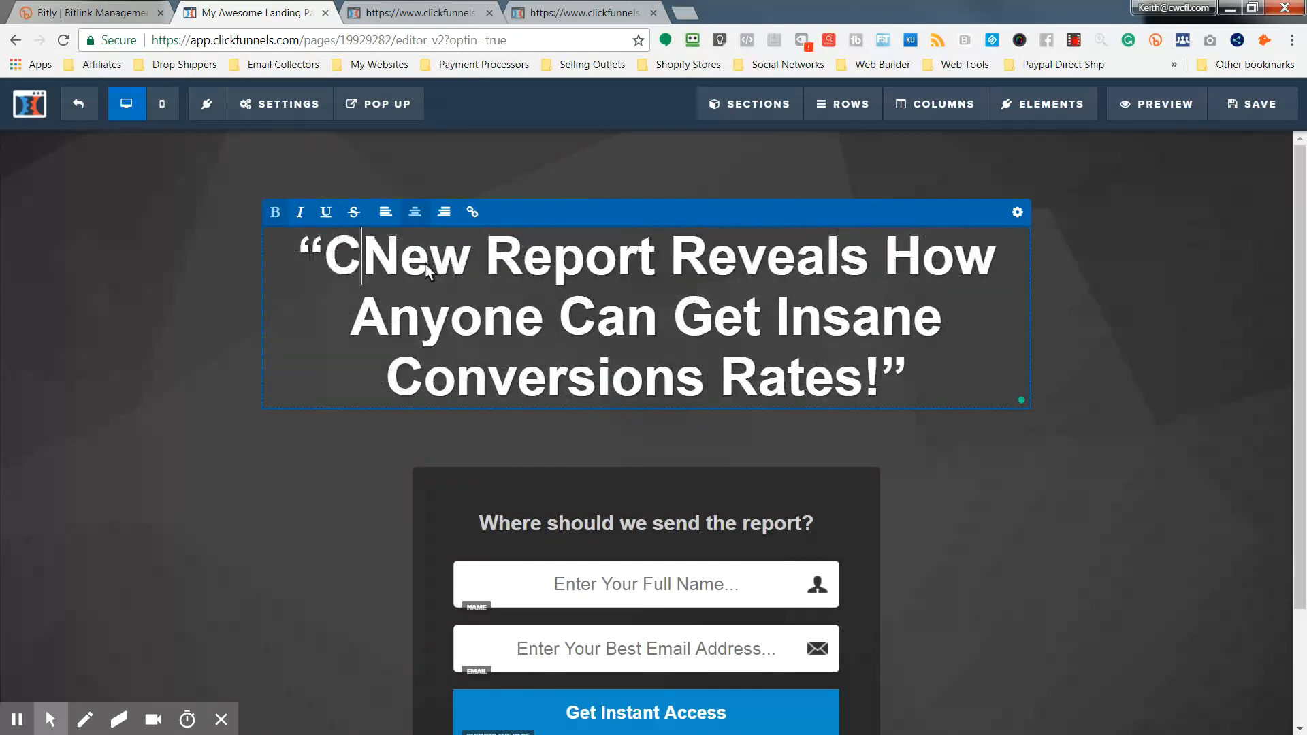
{"action": "type", "text": " Your Vo"}
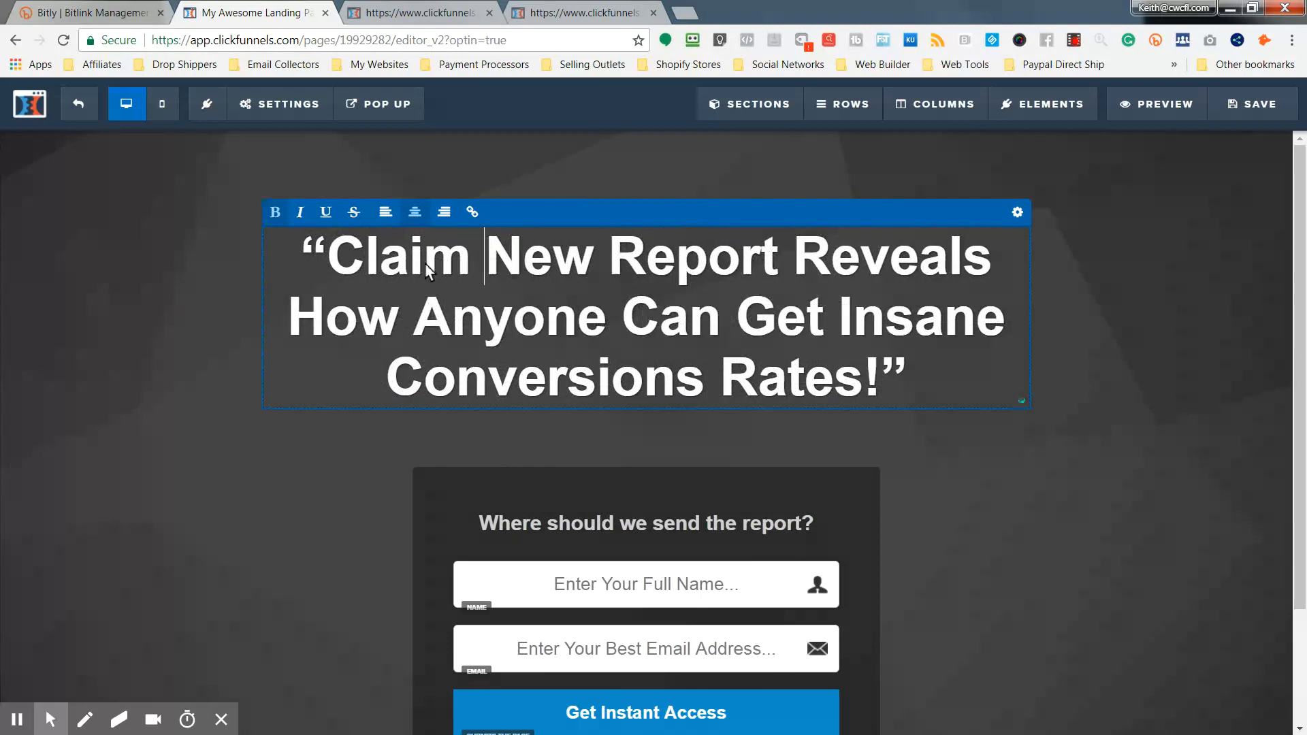
{"action": "type", "text": "ud"}
{"action": "key", "text": "BackSpace"}
{"action": "type", "text": "cher for "}
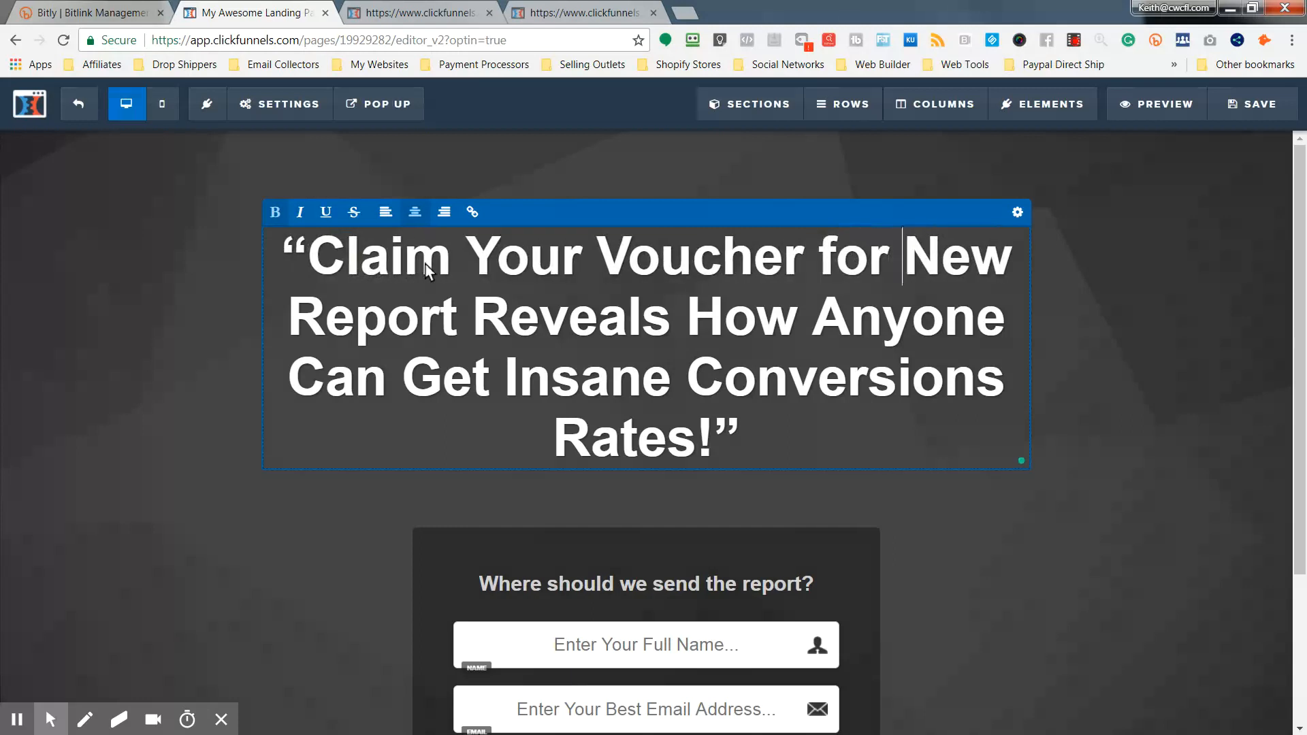
{"action": "type", "text": "a Free "}
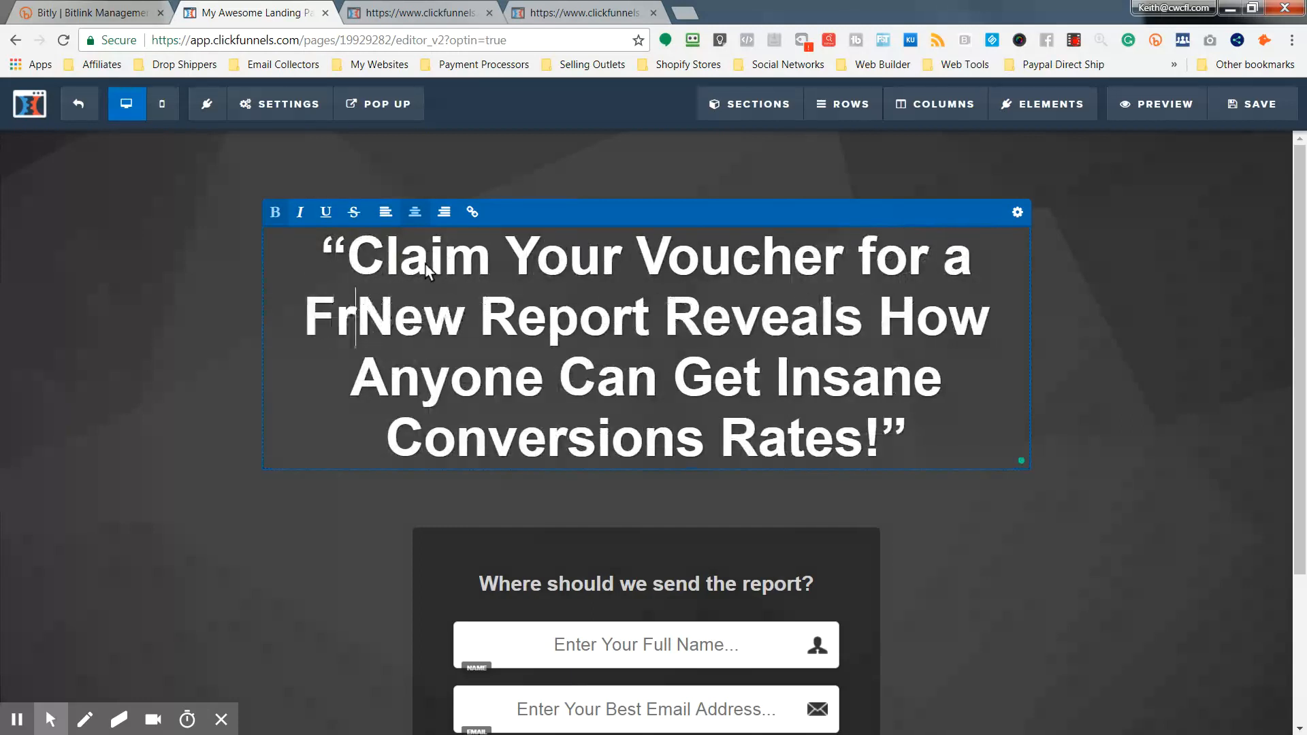
{"action": "type", "text": "MAssage"}
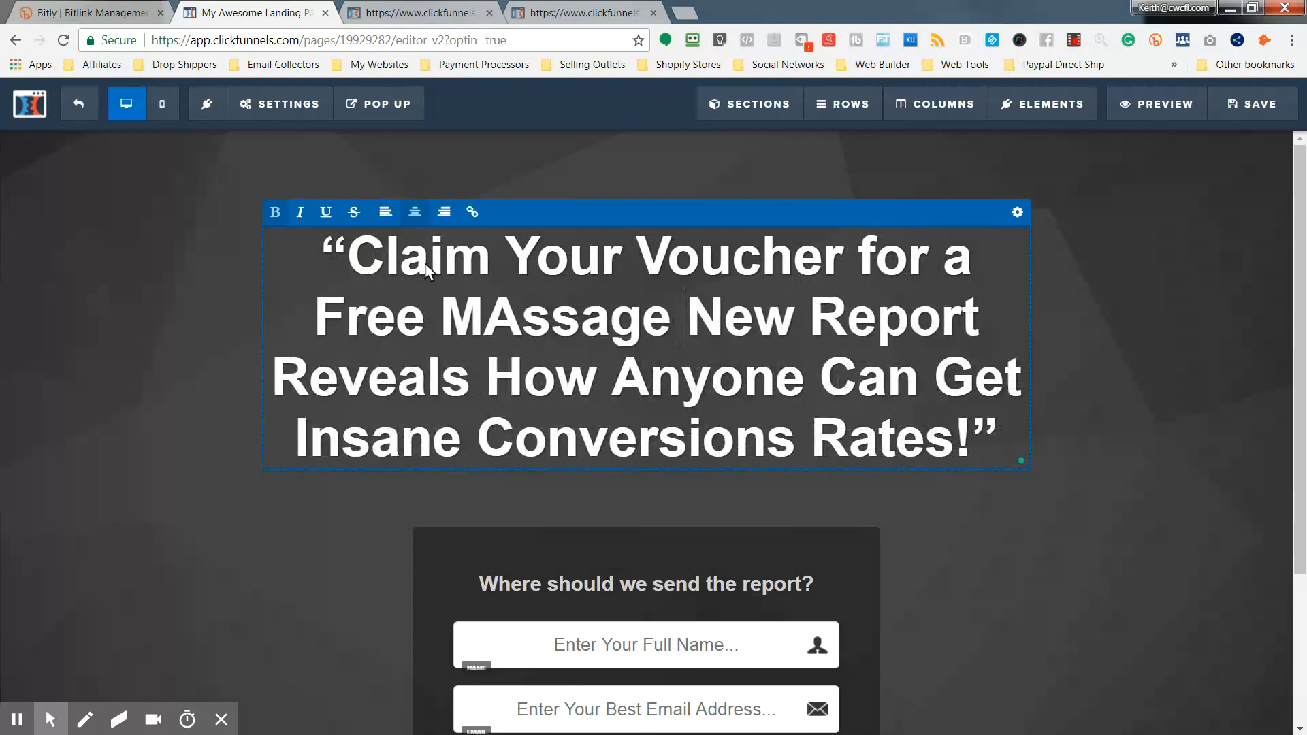
{"action": "key", "text": "BackSpace"}
{"action": "left_click", "coordinate": [514, 317]}
{"action": "key", "text": "BackSpace"}
{"action": "type", "text": "a"}
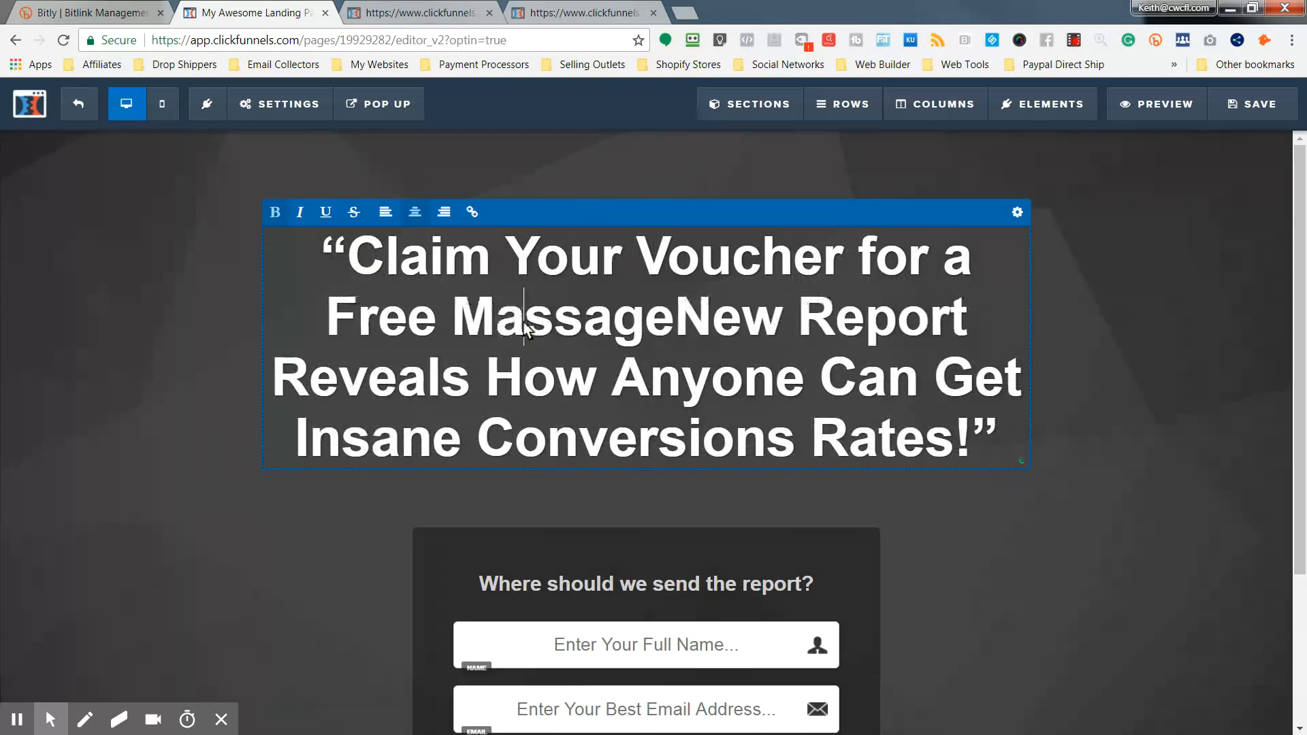
- Add "! Only 15 Available!" directly after "Free Massage" in the headline
{"action": "left_click", "coordinate": [676, 324]}
{"action": "type", "text": "! "}
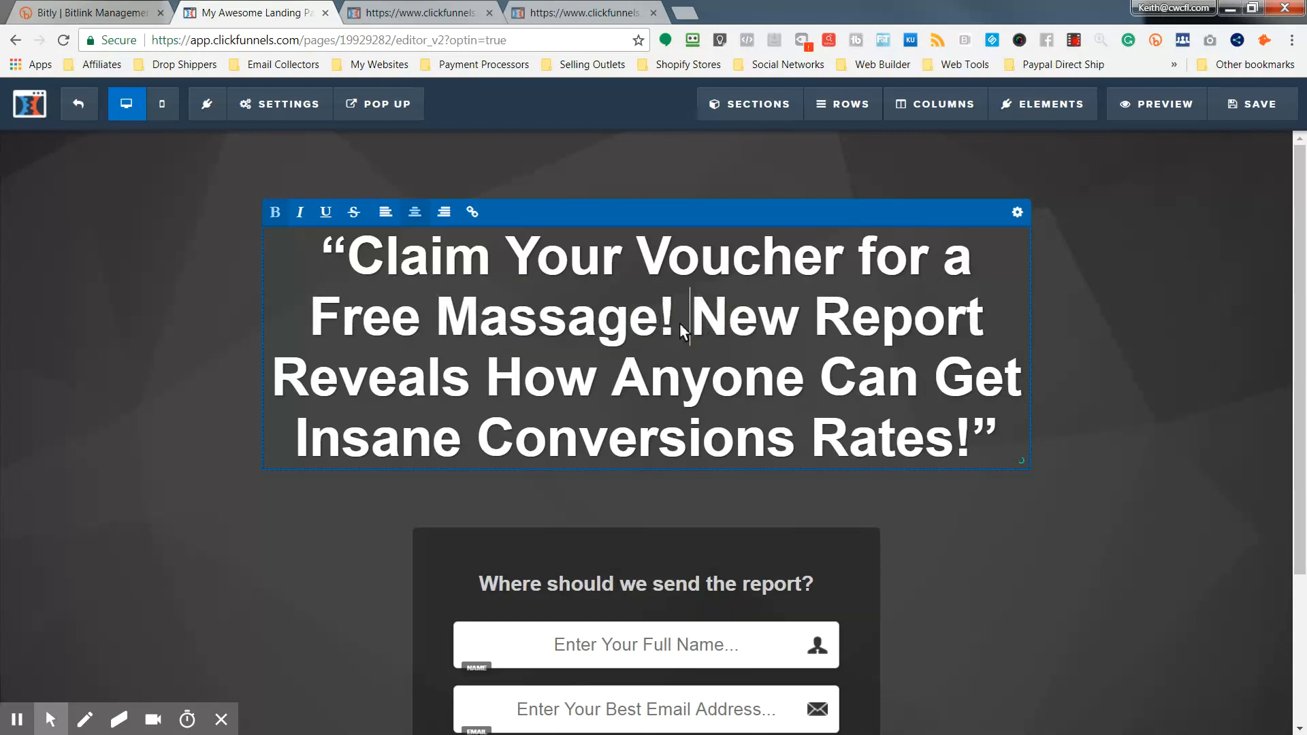
{"action": "type", "text": "Only "}
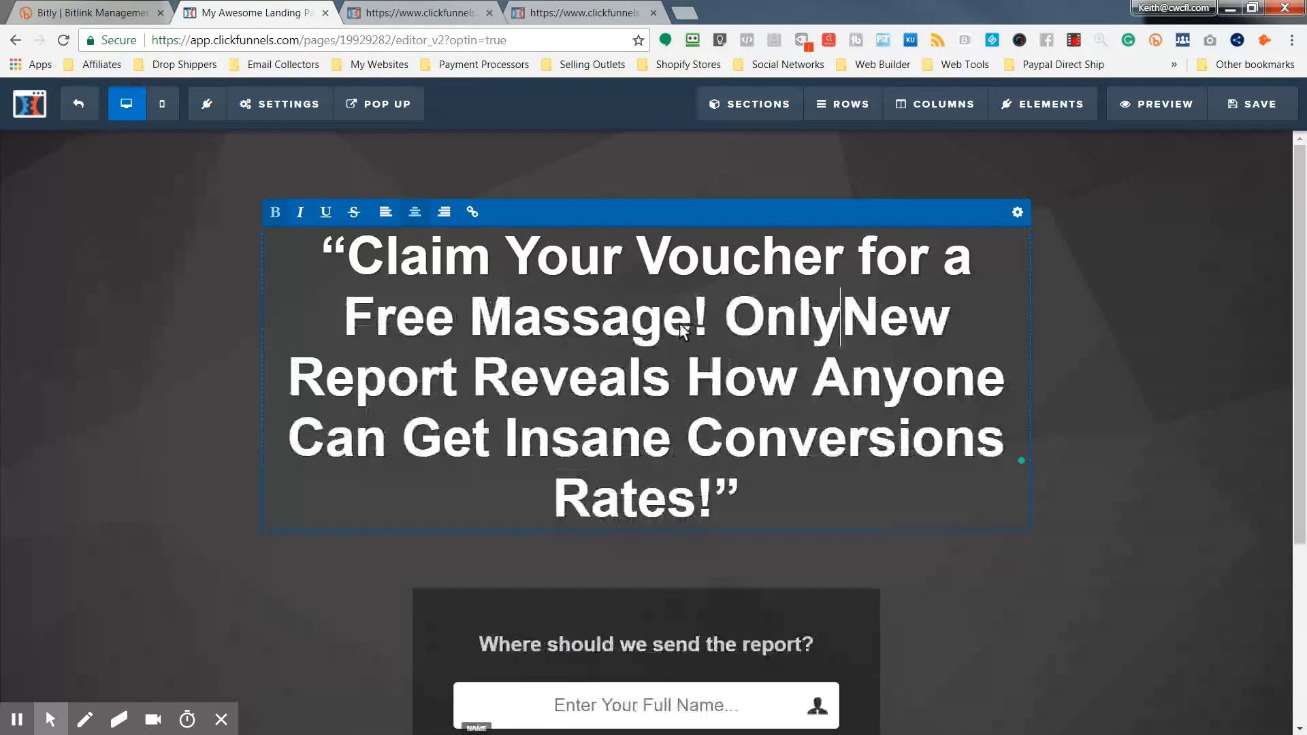
{"action": "type", "text": "15 Ava"}
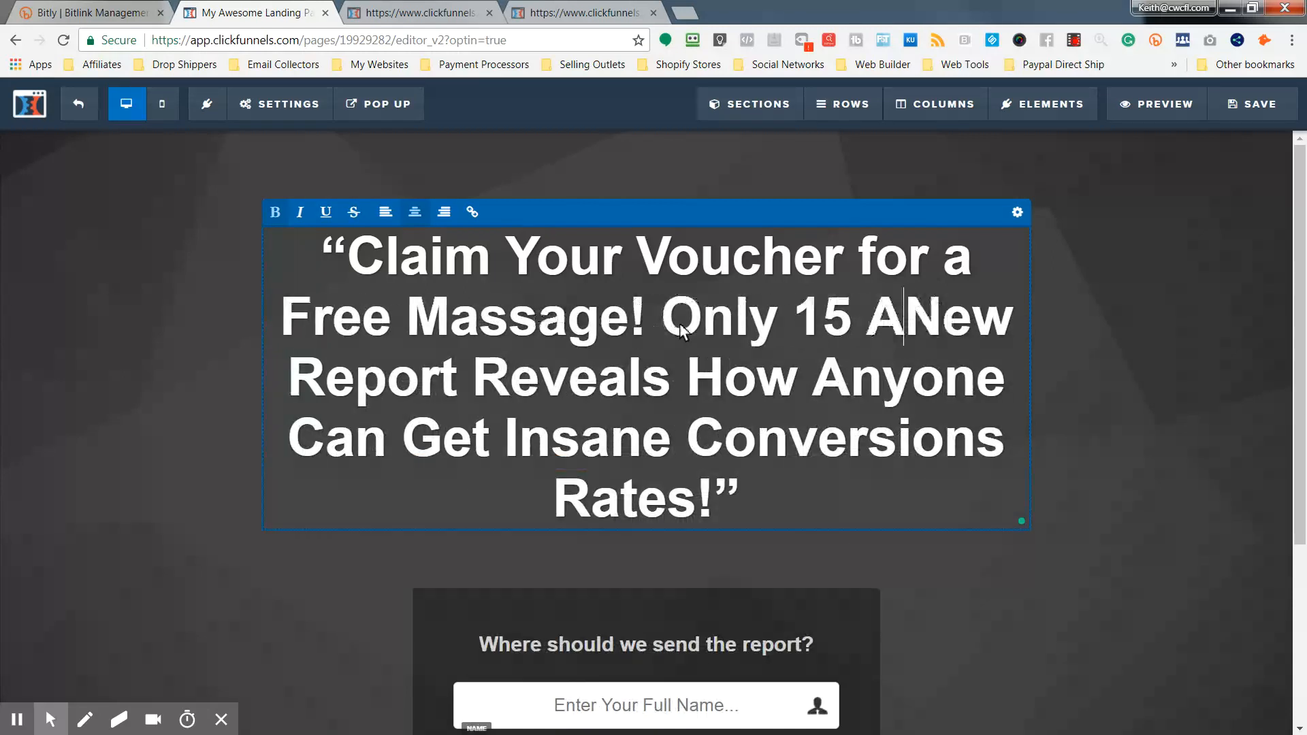
{"action": "type", "text": "ilable"}
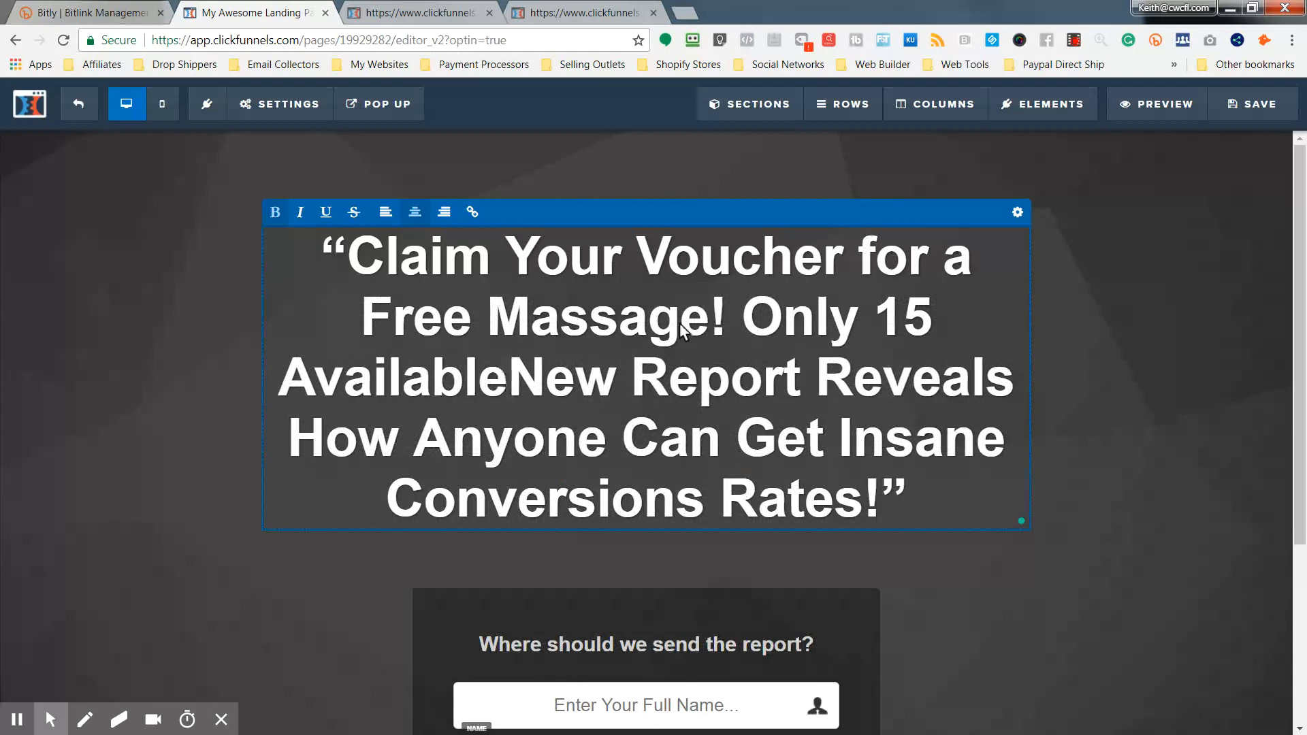
{"action": "type", "text": "!"}
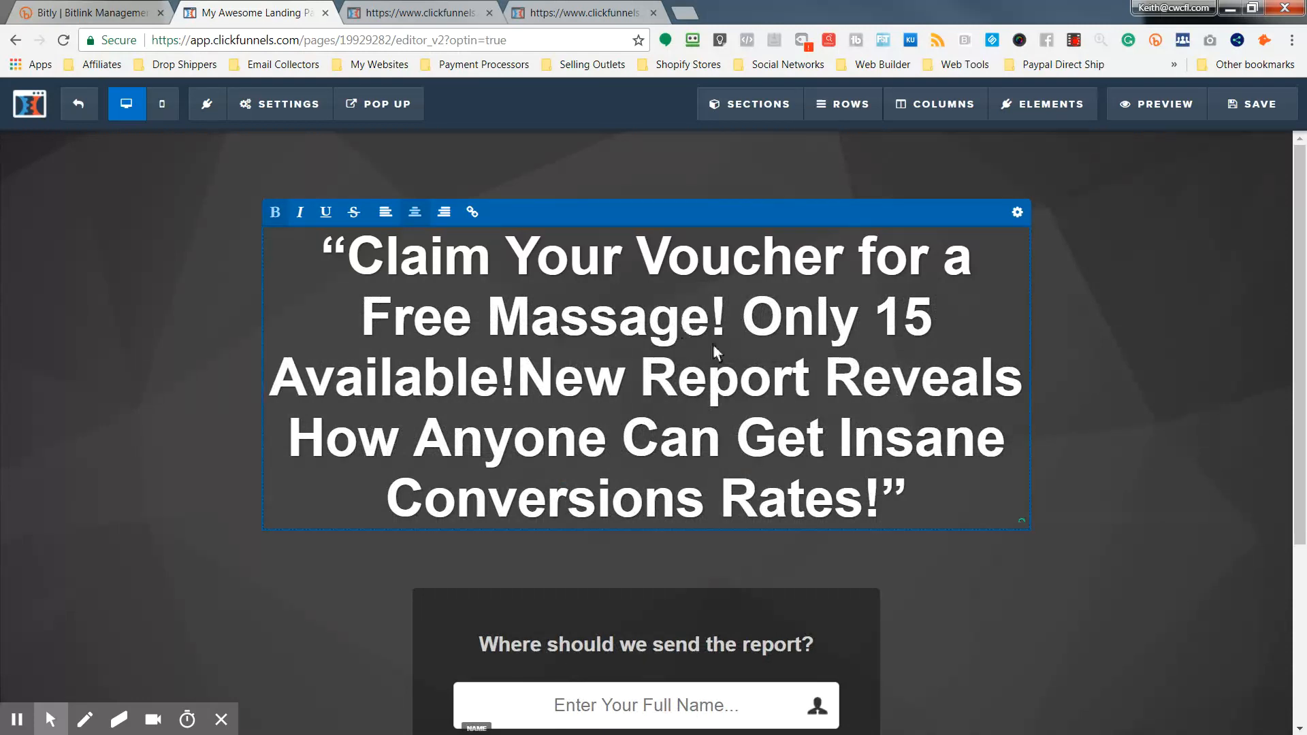
- Delete the remaining template wording "New Report Reveals How Anyone Can Get Insane Conversions Rates!" and its closing quotation mark from the headline
{"action": "key", "text": "Delete"}
{"action": "key", "text": "Delete"}
{"action": "key", "text": "Delete"}
{"action": "key", "text": "Delete"}
{"action": "key", "text": "Delete"}
{"action": "key", "text": "Delete"}
{"action": "key", "text": "Delete"}
{"action": "key", "text": "Delete"}
{"action": "key", "text": "Delete"}
{"action": "key", "text": "Delete"}
{"action": "key", "text": "Delete"}
{"action": "key", "text": "Delete"}
{"action": "key", "text": "Delete"}
{"action": "key", "text": "Delete"}
{"action": "key", "text": "Delete"}
{"action": "key", "text": "Delete"}
{"action": "key", "text": "Delete"}
{"action": "key", "text": "Delete"}
{"action": "key", "text": "Delete"}
{"action": "key", "text": "Delete"}
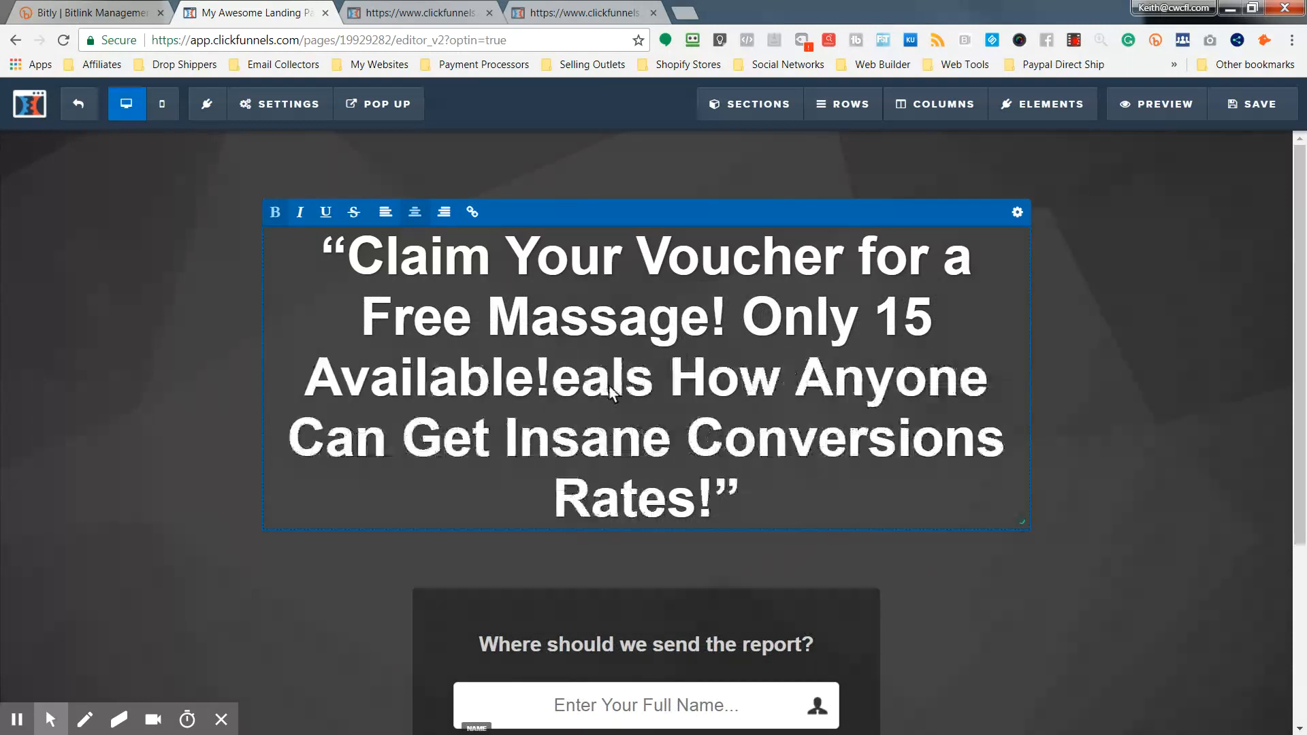
{"action": "key", "text": "Delete"}
{"action": "key", "text": "Delete"}
{"action": "key", "text": "Delete"}
{"action": "key", "text": "Delete"}
{"action": "key", "text": "Delete"}
{"action": "key", "text": "Delete"}
{"action": "key", "text": "Delete"}
{"action": "key", "text": "Delete"}
{"action": "key", "text": "Delete"}
{"action": "key", "text": "Delete"}
{"action": "key", "text": "Delete"}
{"action": "key", "text": "Delete"}
{"action": "key", "text": "Delete"}
{"action": "key", "text": "Delete"}
{"action": "key", "text": "Delete"}
{"action": "key", "text": "Delete"}
{"action": "key", "text": "Delete"}
{"action": "key", "text": "Delete"}
{"action": "key", "text": "Delete"}
{"action": "key", "text": "Delete"}
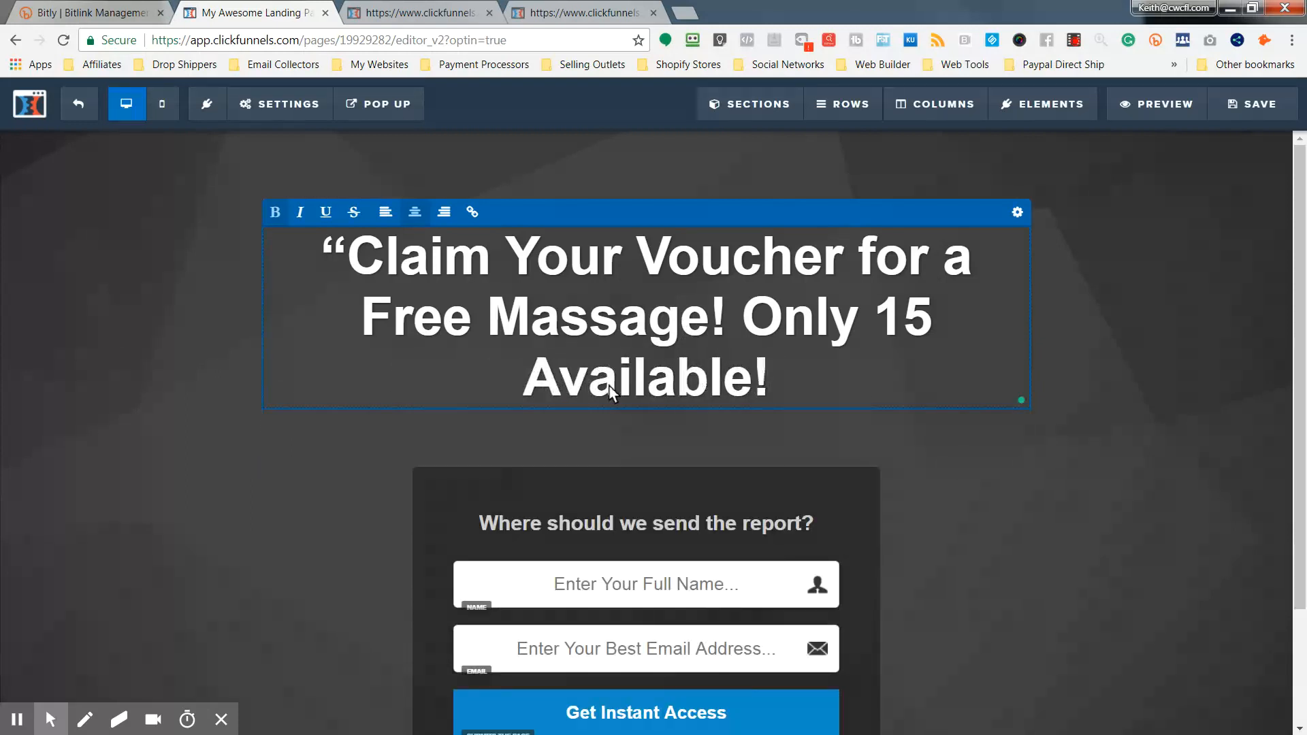
- Break the headline so that "Only 15 Available!" starts on its own line
{"action": "left_click", "coordinate": [740, 317]}
{"action": "key", "text": "Return"}
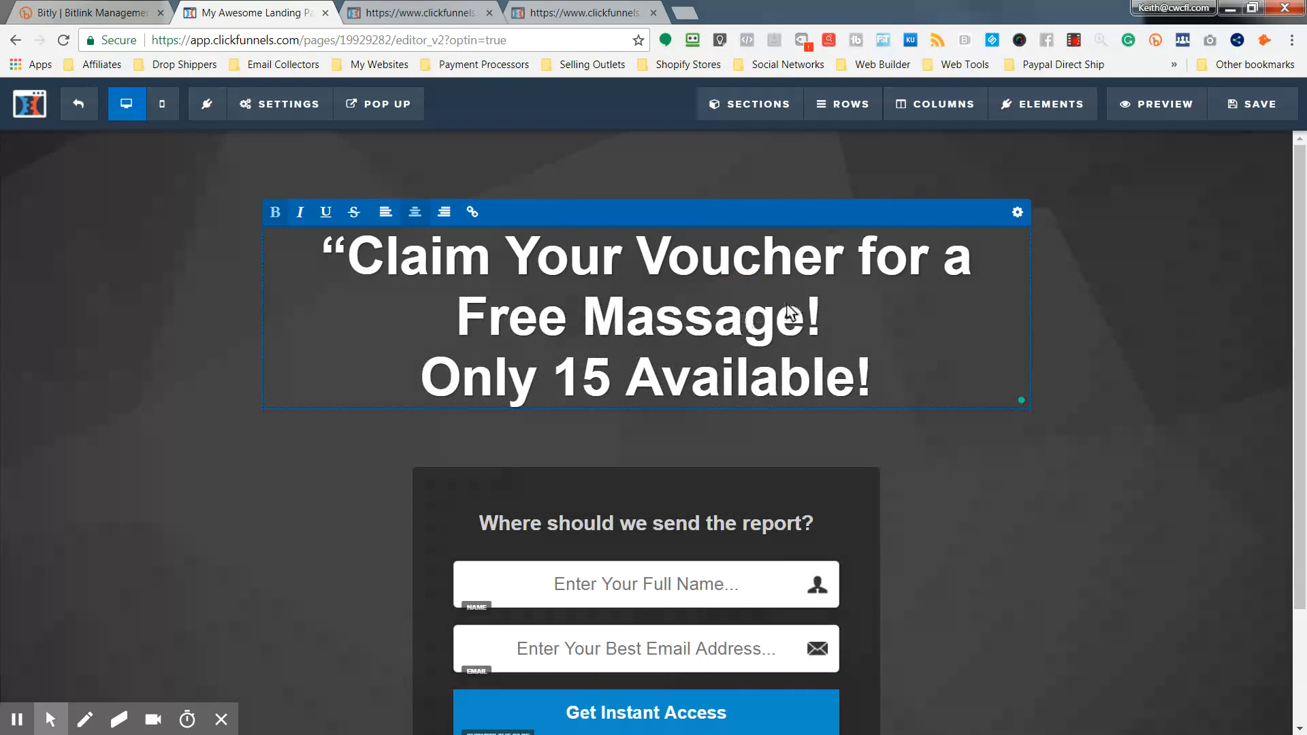
{"action": "left_click", "coordinate": [863, 336]}
{"action": "left_click", "coordinate": [762, 527]}
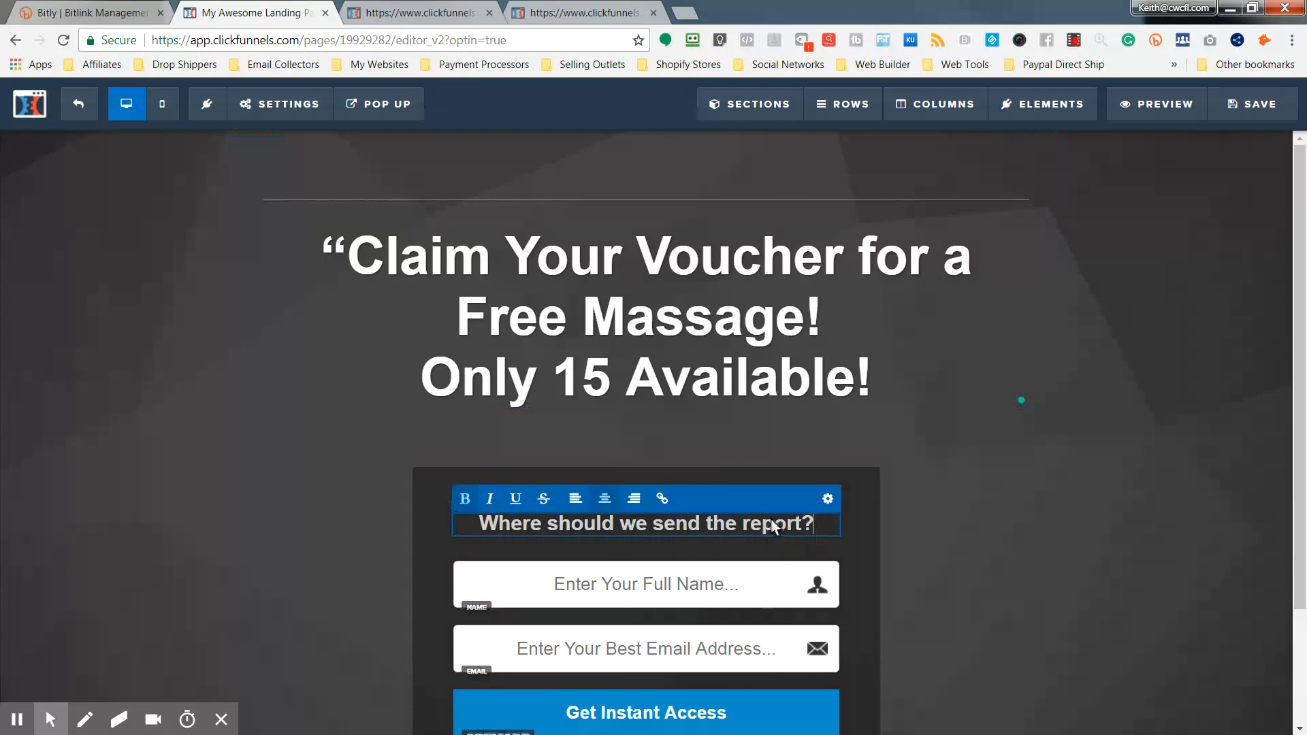
{"action": "left_click", "coordinate": [800, 527]}
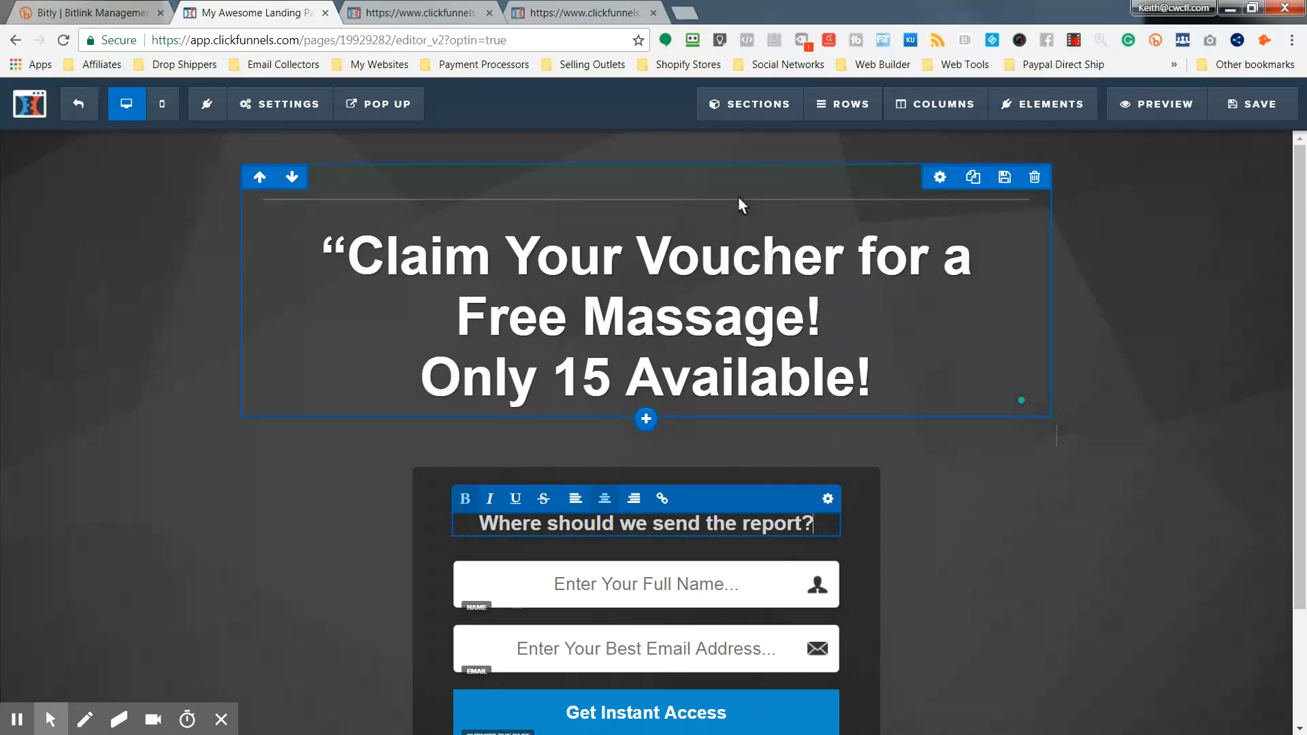
{"action": "left_click", "coordinate": [940, 177]}
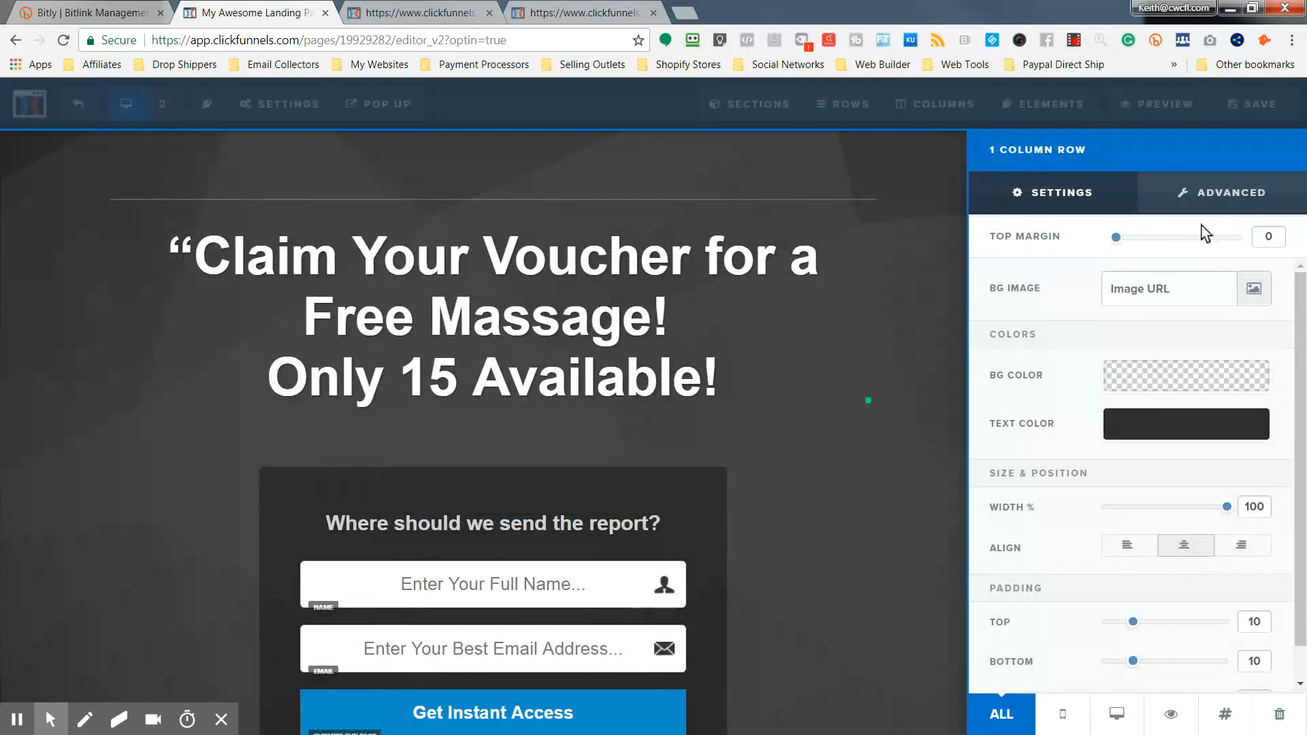
{"action": "left_click", "coordinate": [825, 409]}
- Change the optin button's text to "Claim My Voucher"
{"action": "scroll", "coordinate": [824, 416], "scroll_direction": "down", "scroll_amount": 2}
{"action": "left_click", "coordinate": [754, 430]}
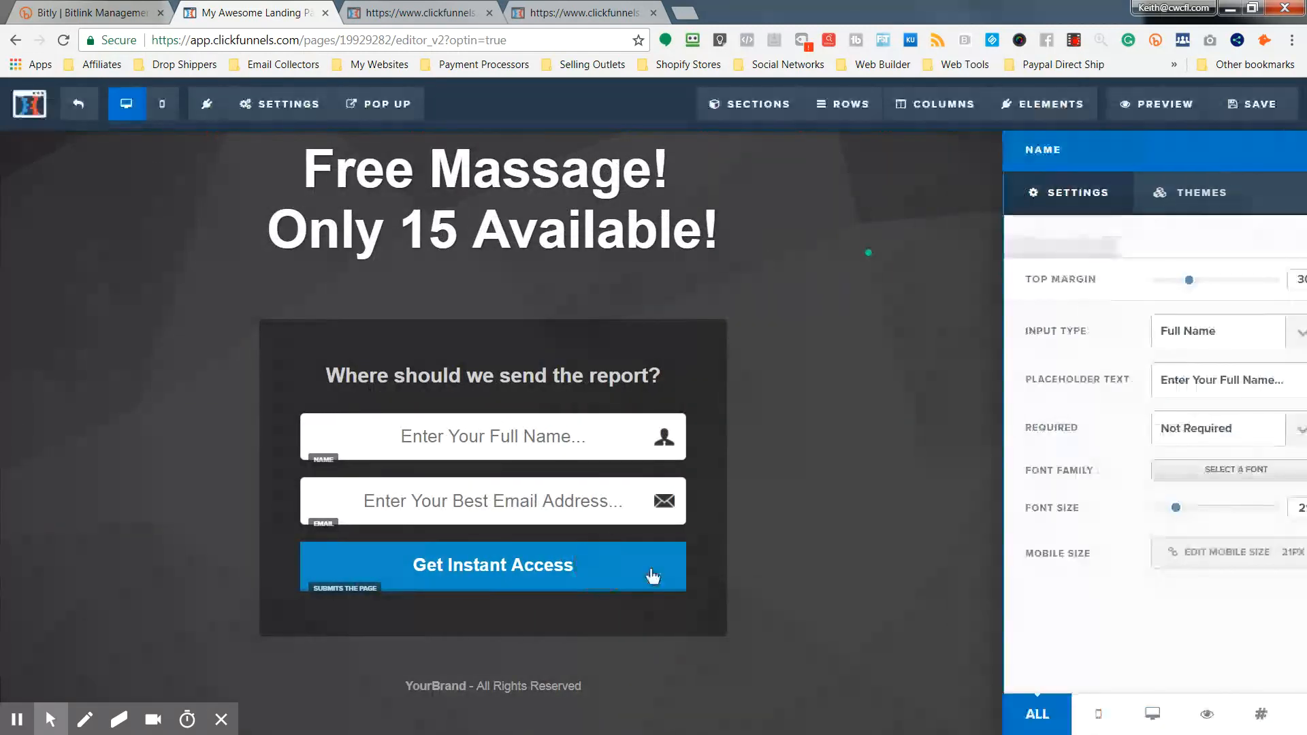
{"action": "left_click", "coordinate": [650, 572]}
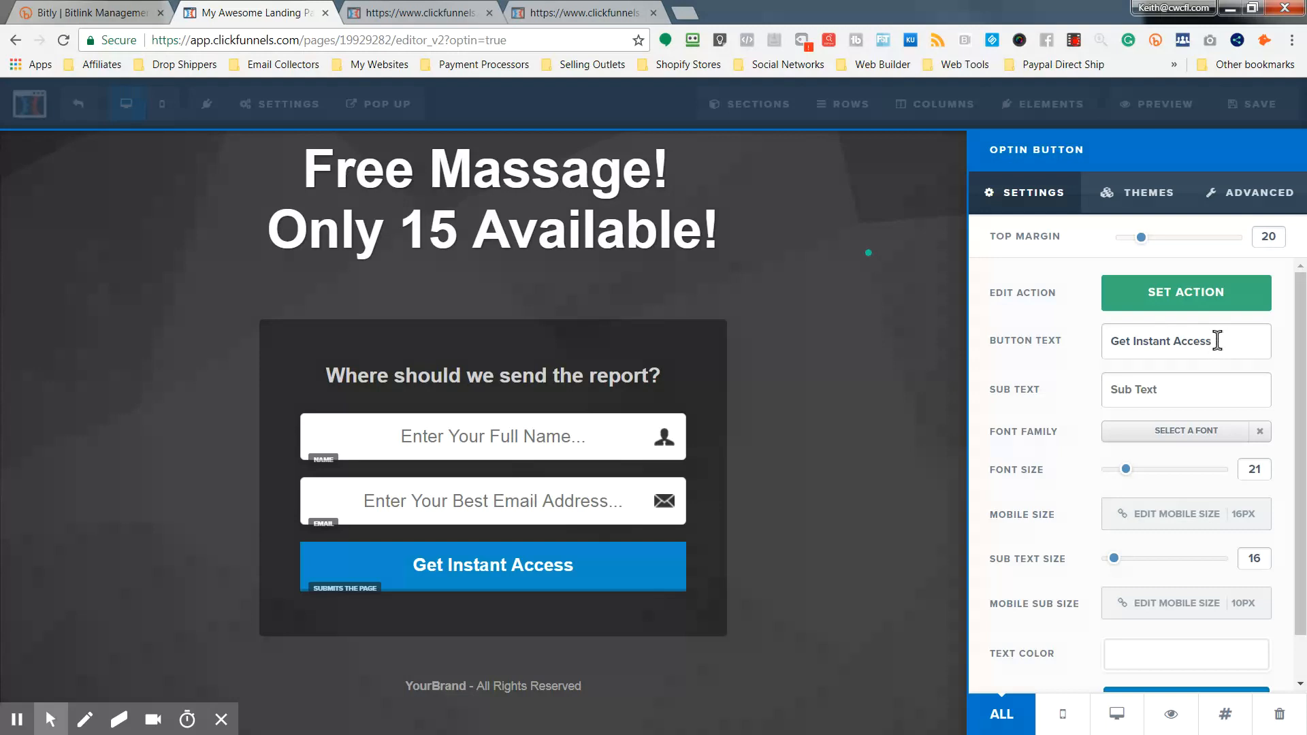
{"action": "left_click_drag", "start_coordinate": [1217, 339], "coordinate": [1055, 343]}
{"action": "key", "text": "BackSpace"}
{"action": "type", "text": "Cmail"}
{"action": "key", "text": "BackSpace"}
{"action": "key", "text": "BackSpace"}
{"action": "key", "text": "BackSpace"}
{"action": "key", "text": "BackSpace"}
{"action": "type", "text": "laim "}
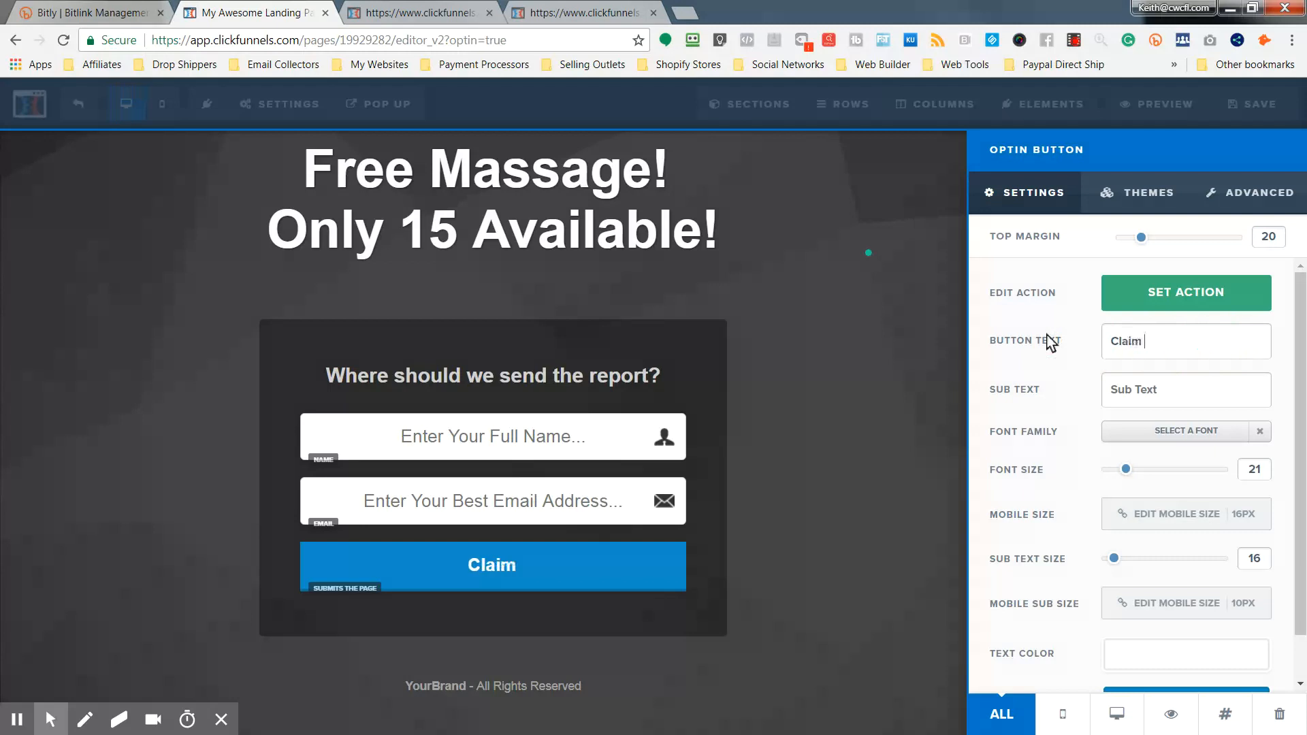
{"action": "type", "text": "My Voucher"}
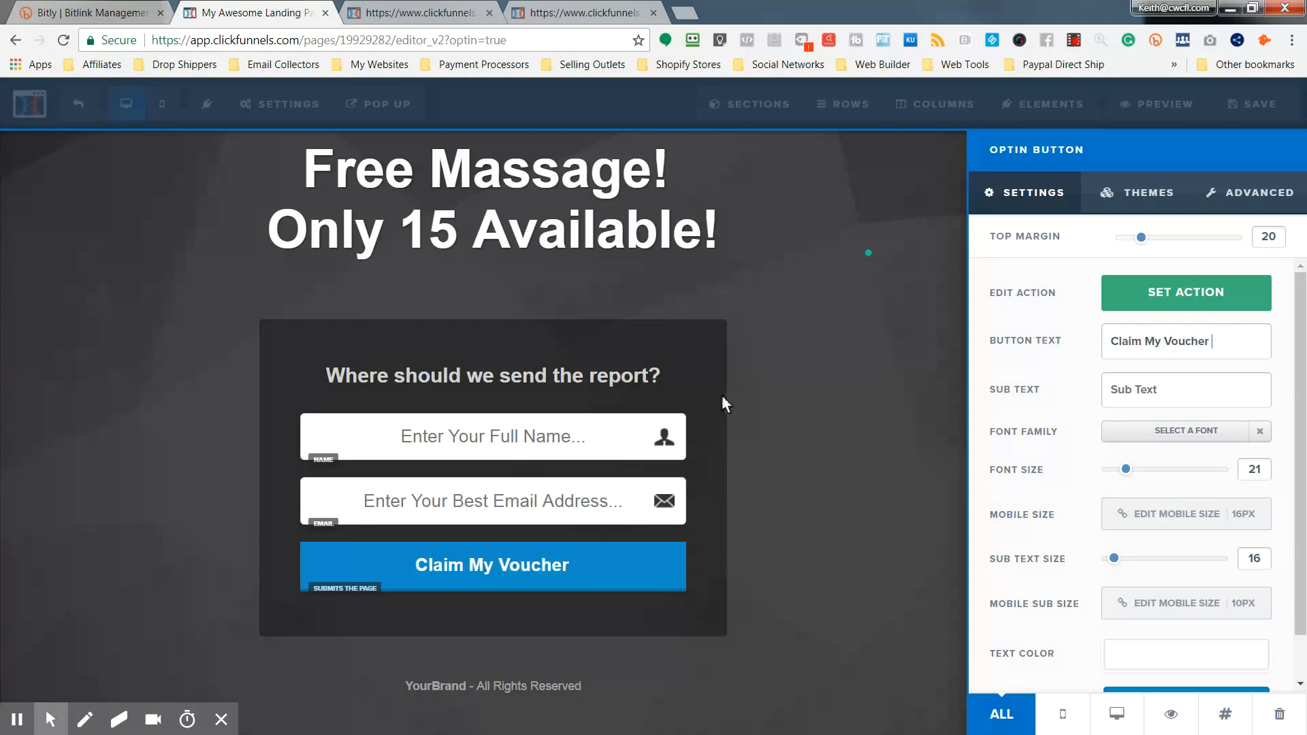
{"action": "left_click", "coordinate": [781, 300]}
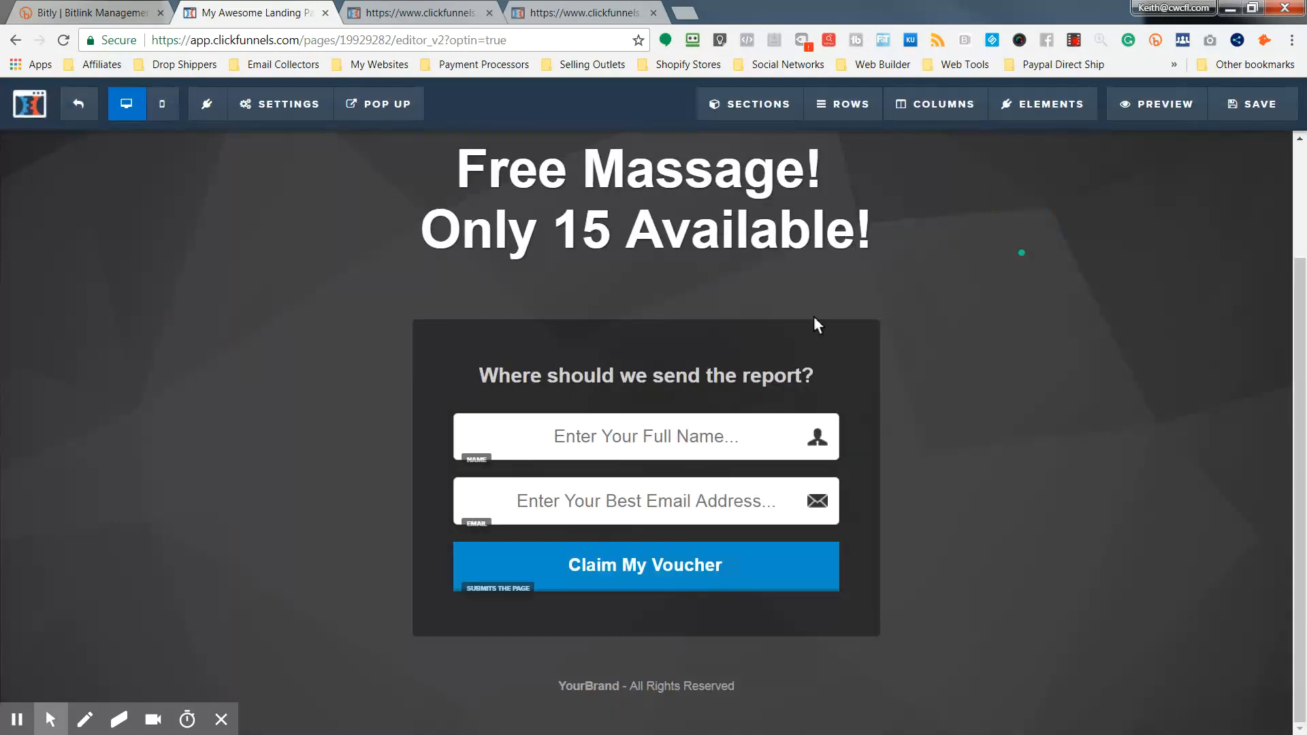
- Save the page with the new button text and dismiss the SEO meta data settings without editing them
{"action": "mouse_move", "coordinate": [283, 102]}
{"action": "left_click", "coordinate": [1249, 114]}
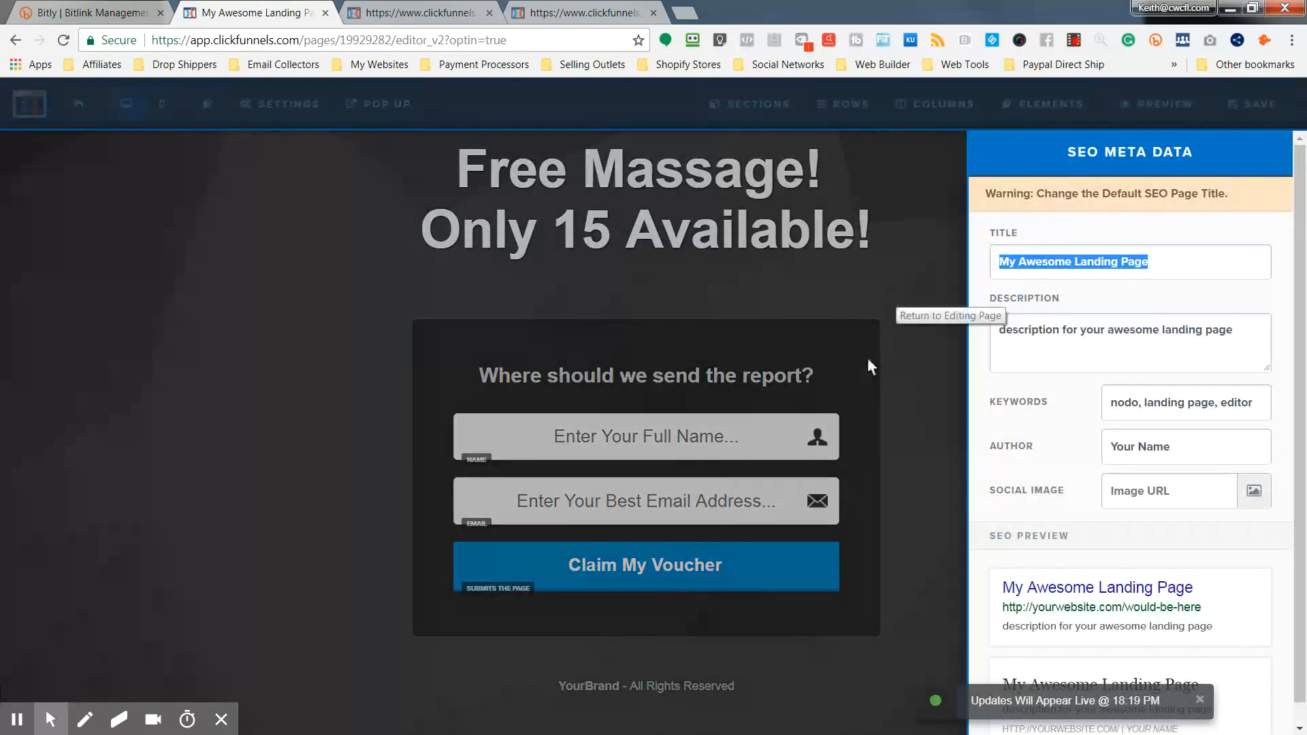
{"action": "left_click", "coordinate": [694, 376]}
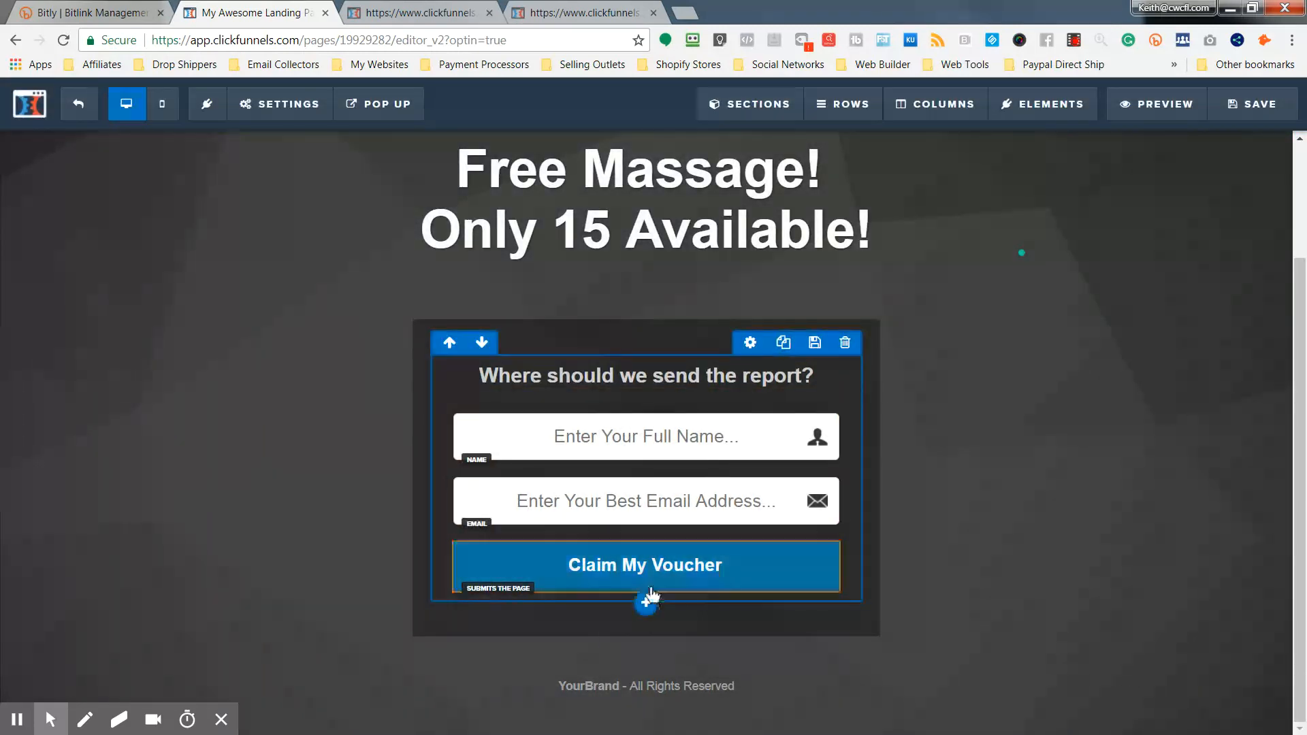
- Replace "YourBrand" in the footer's rights line with the practice owner's name
{"action": "left_click", "coordinate": [599, 684]}
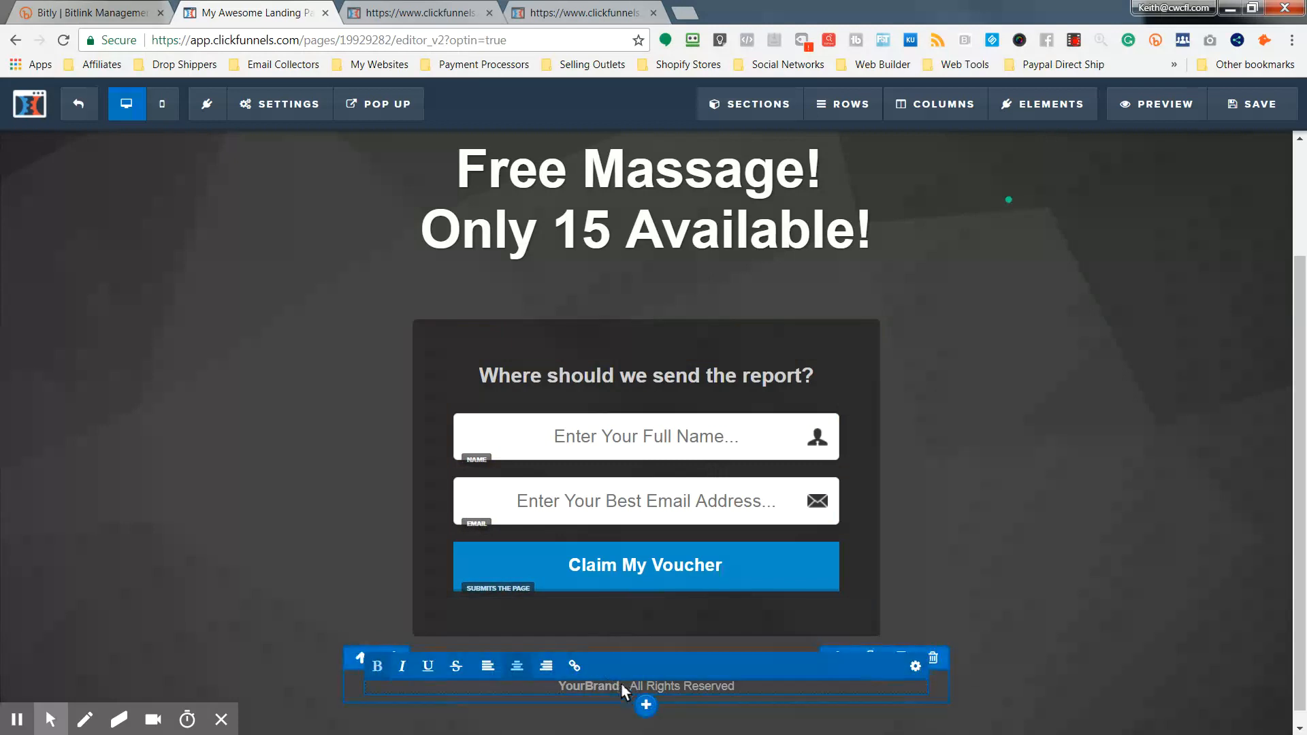
{"action": "key", "text": "BackSpace"}
{"action": "key", "text": "BackSpace"}
{"action": "key", "text": "BackSpace"}
{"action": "key", "text": "BackSpace"}
{"action": "key", "text": "BackSpace"}
{"action": "key", "text": "BackSpace"}
{"action": "key", "text": "BackSpace"}
{"action": "key", "text": "BackSpace"}
{"action": "key", "text": "BackSpace"}
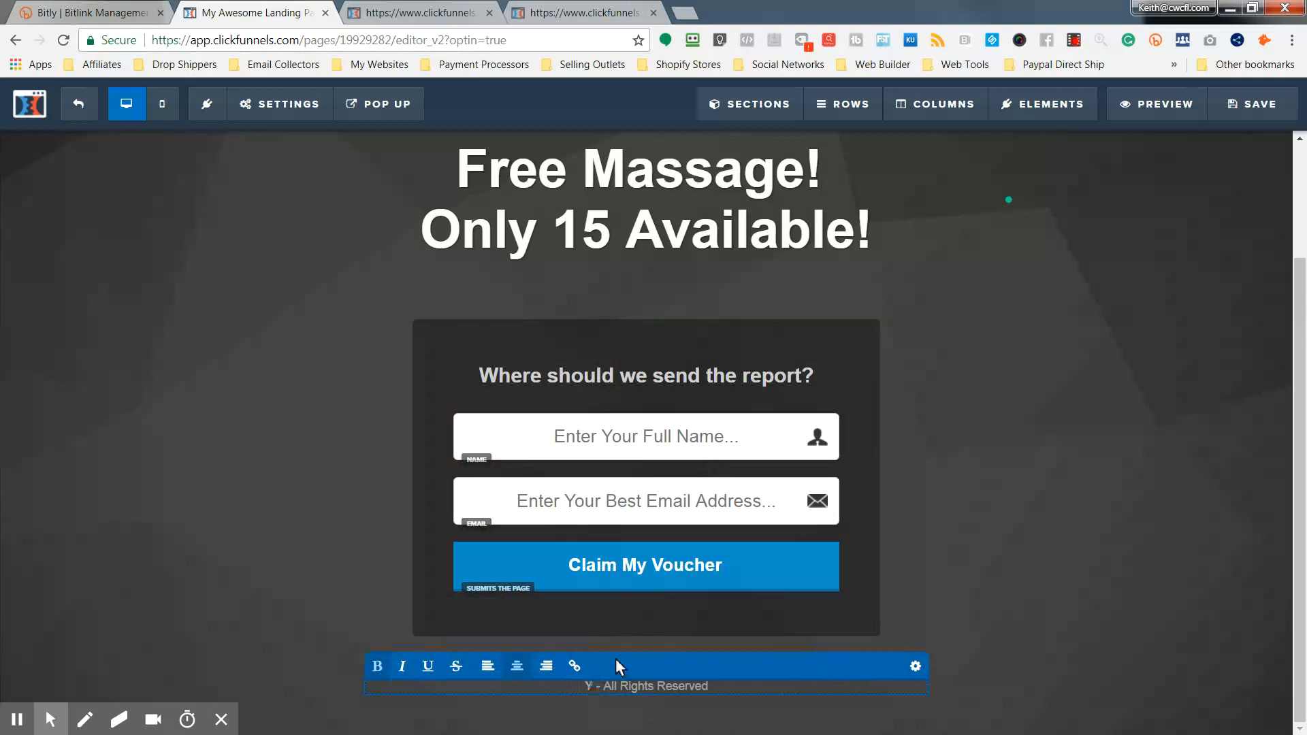
{"action": "type", "text": "Joes"}
{"action": "key", "text": "BackSpace"}
{"action": "key", "text": "BackSpace"}
{"action": "type", "text": "Shmoe"}
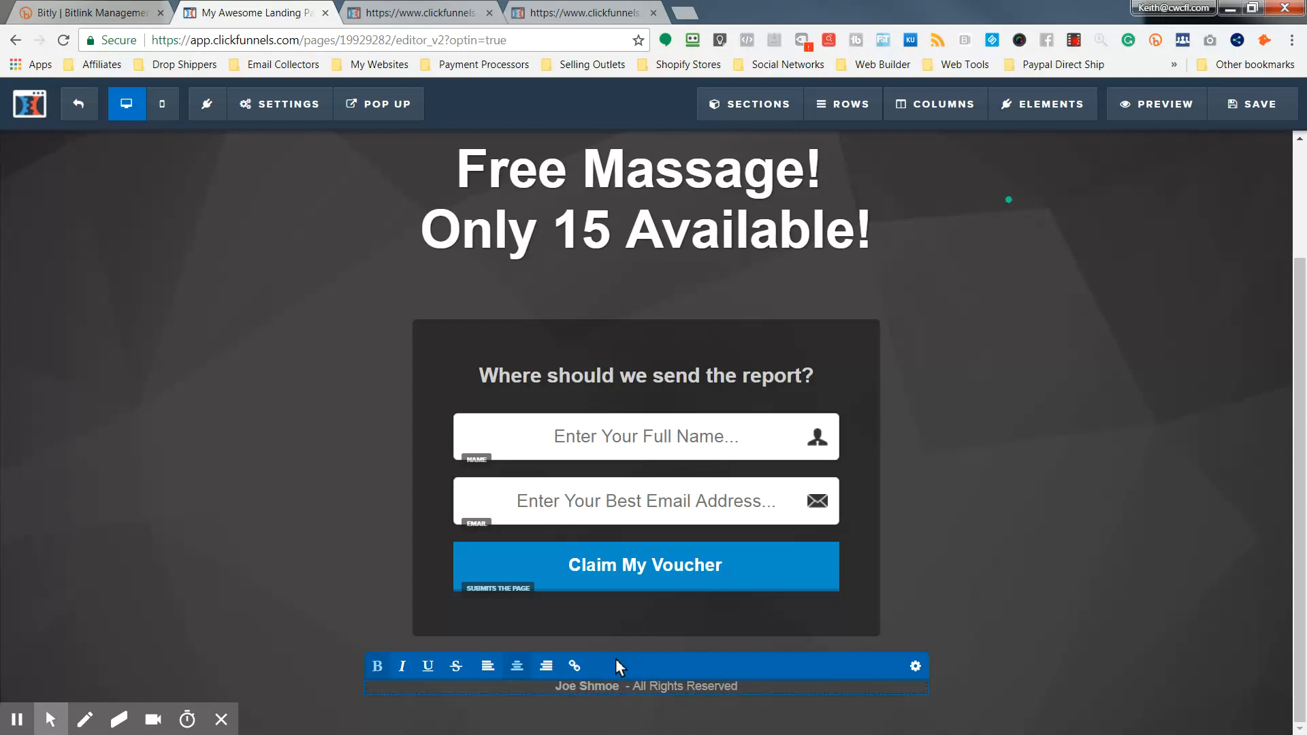
{"action": "type", "text": " Chir"}
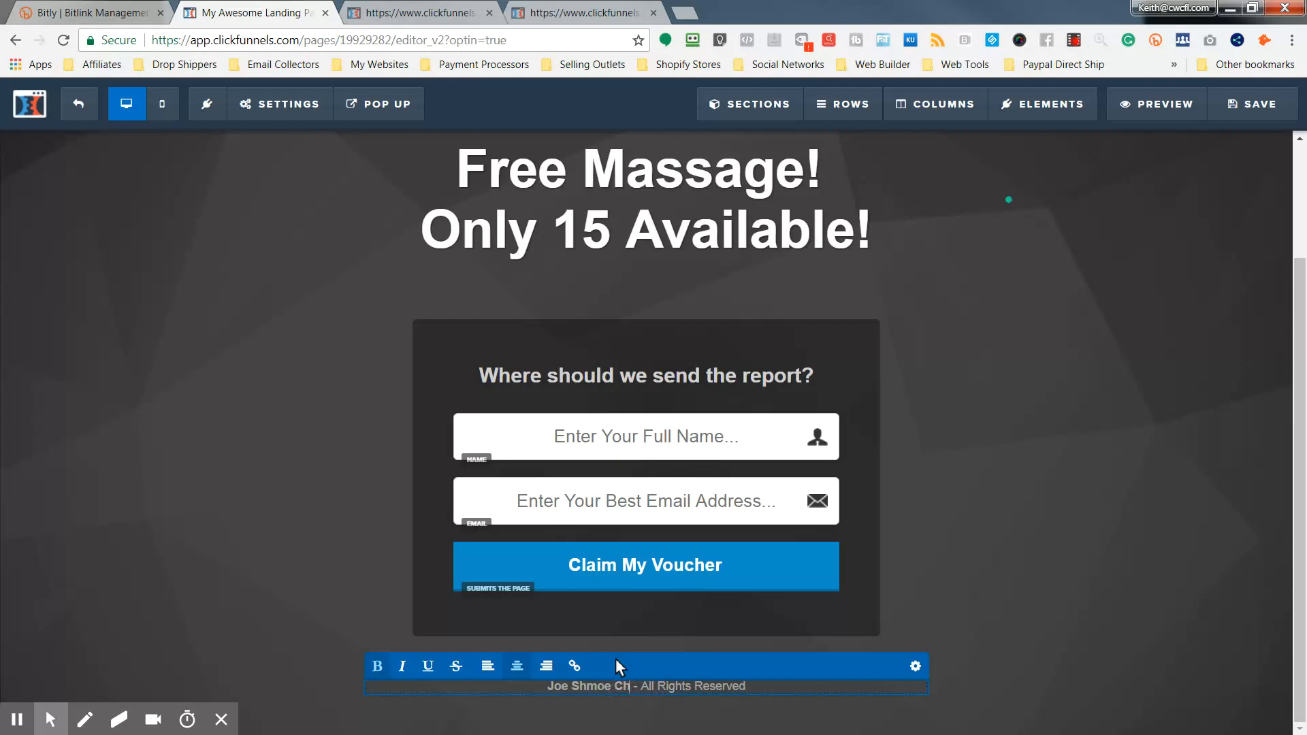
{"action": "type", "text": "opactor"}
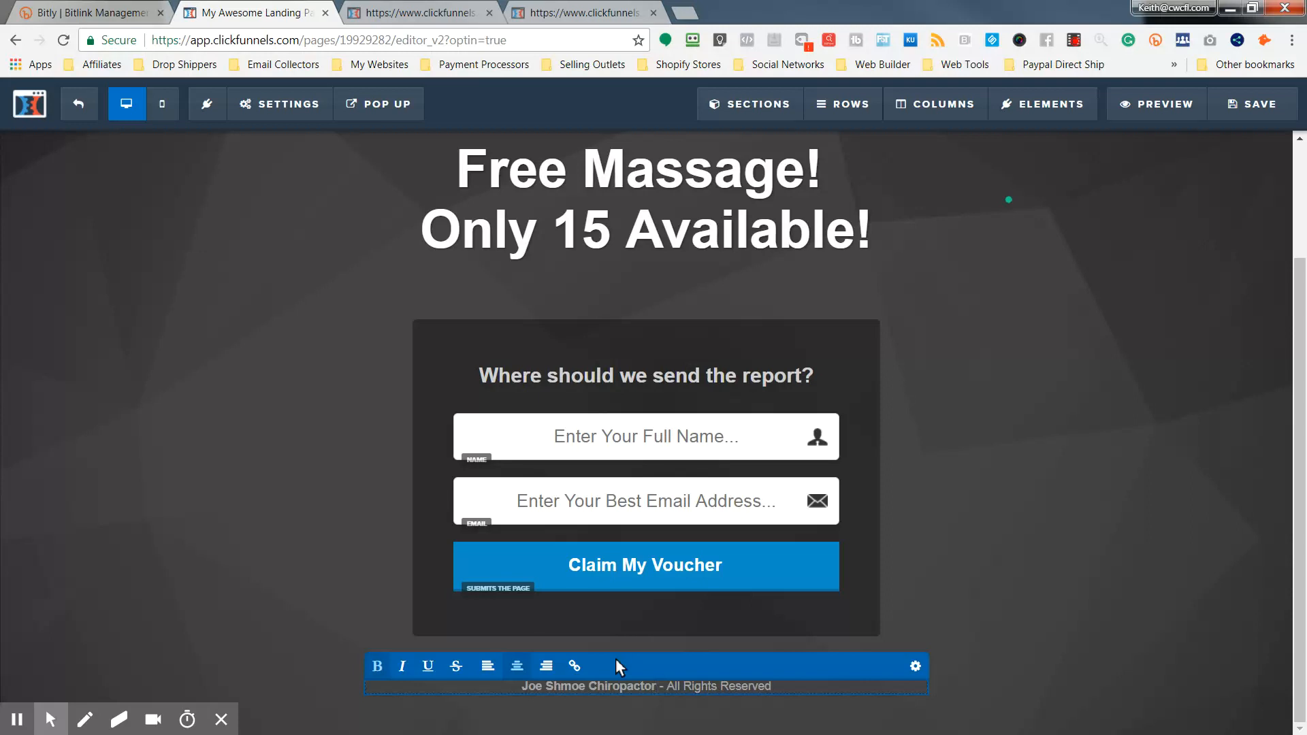
- Add "Chiropactor" after the owner's name in the footer, before "- All Rights Reserved"
{"action": "left_click", "coordinate": [959, 505]}
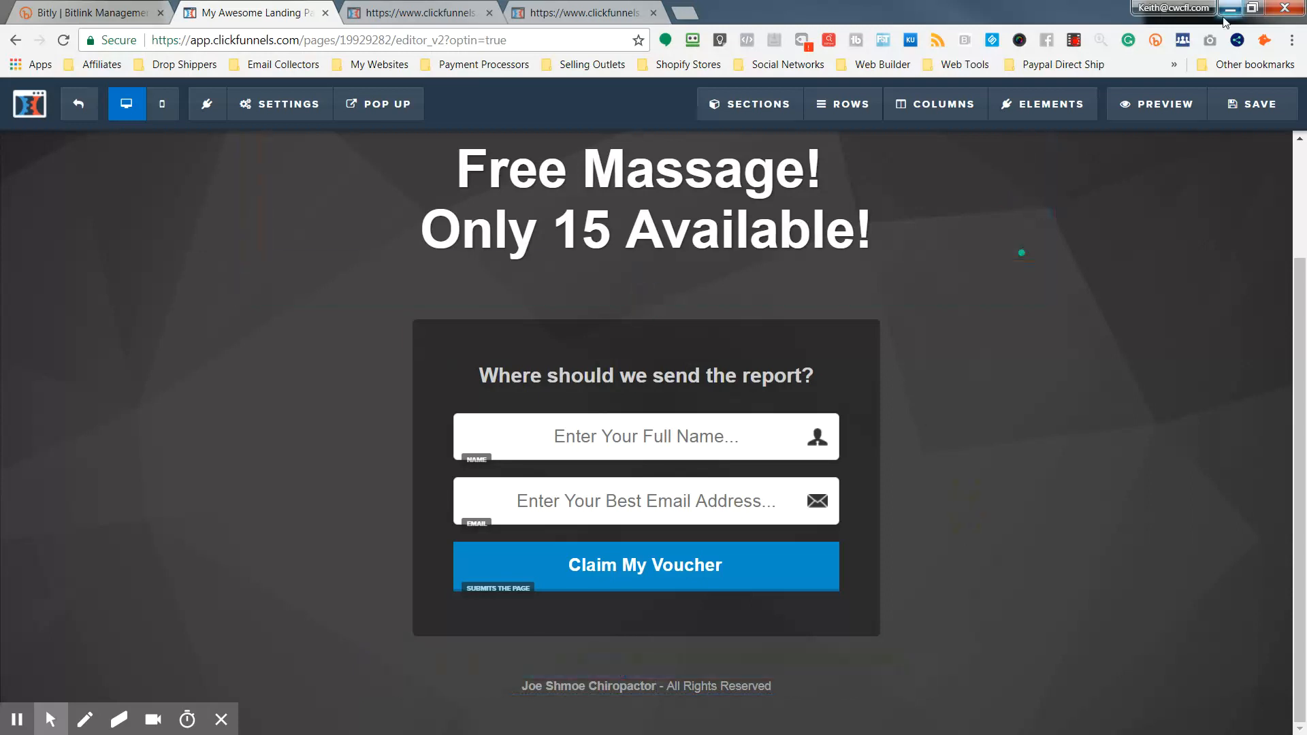
- Save the footer change and return from the SEO meta data settings to the page
{"action": "left_click", "coordinate": [1259, 116]}
{"action": "left_click", "coordinate": [272, 109]}
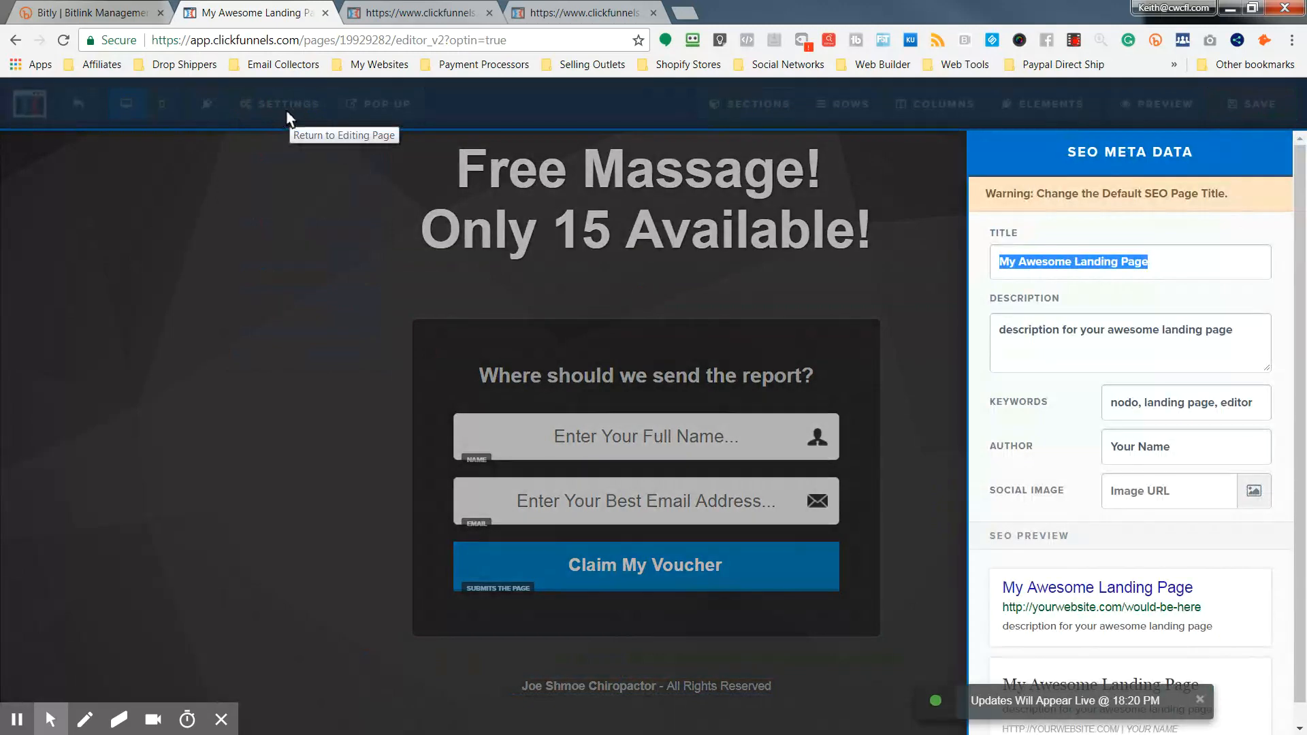
{"action": "left_click", "coordinate": [946, 253]}
{"action": "left_click", "coordinate": [313, 107]}
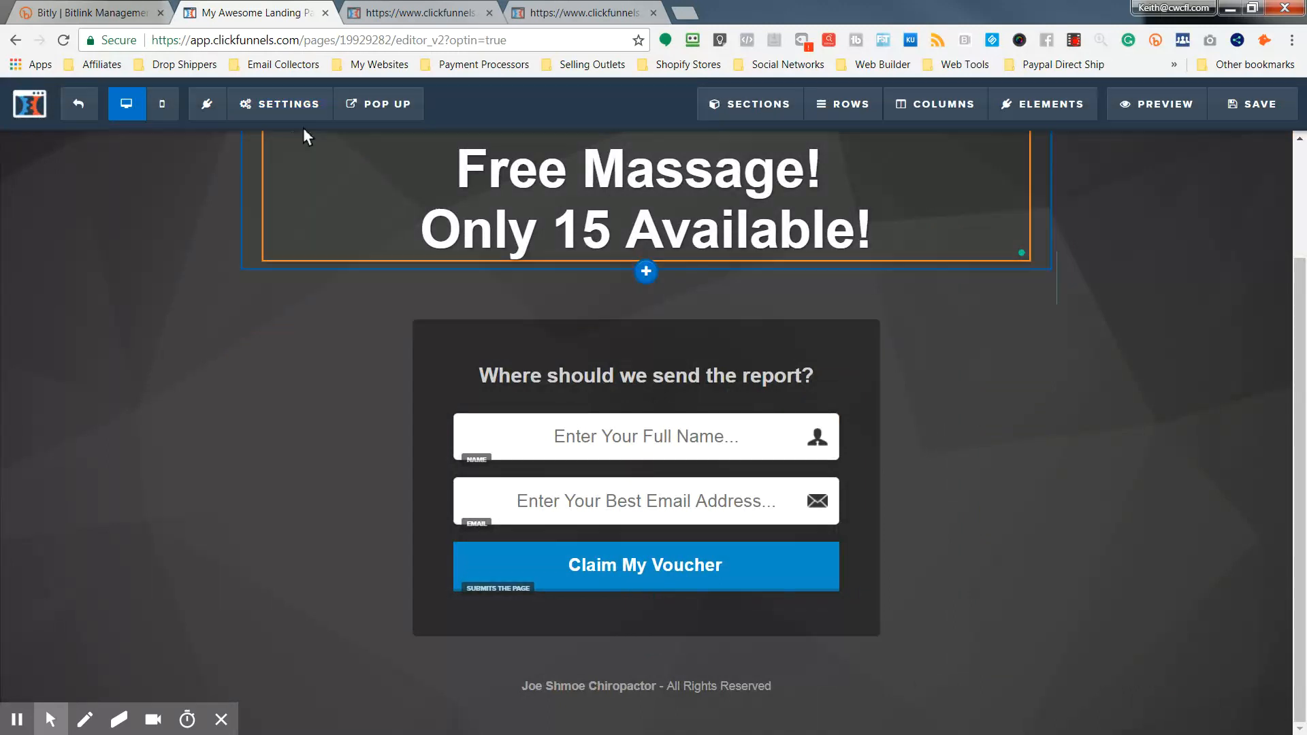
{"action": "mouse_move", "coordinate": [294, 112]}
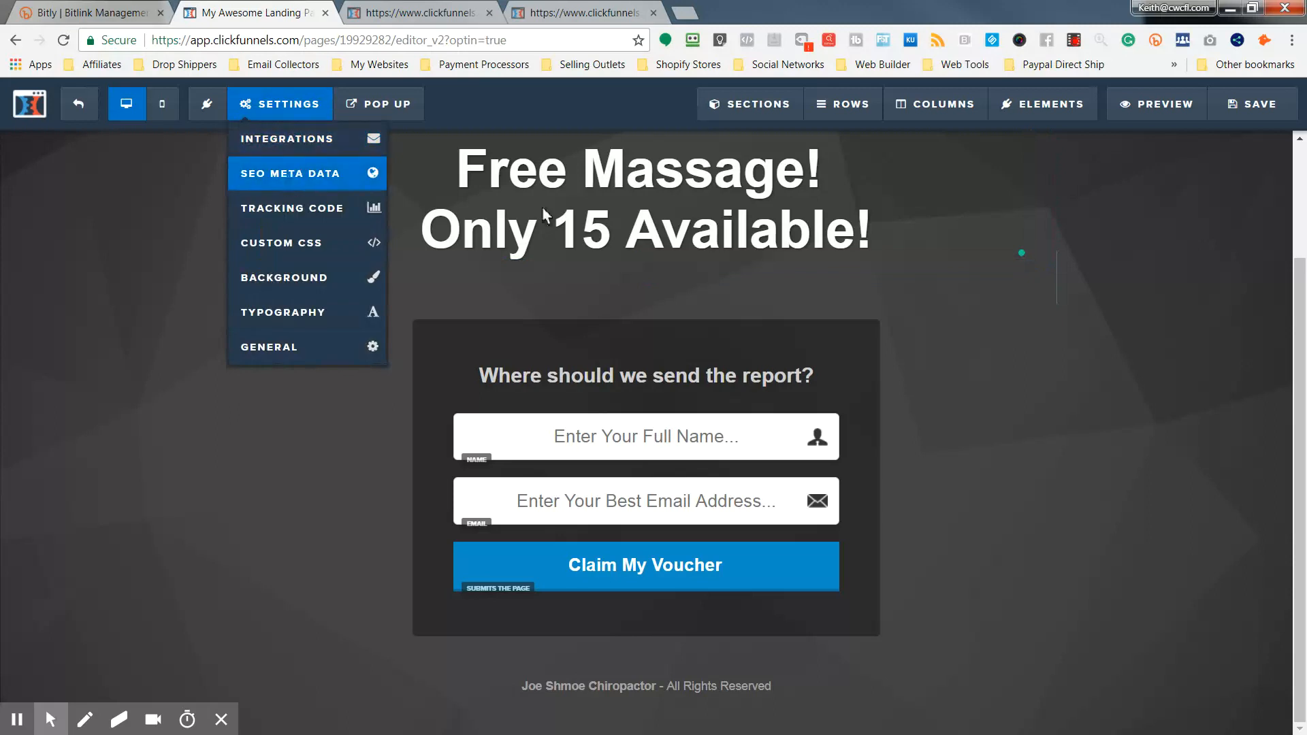
{"action": "scroll", "coordinate": [799, 276], "scroll_direction": "up", "scroll_amount": 2}
{"action": "scroll", "coordinate": [789, 329], "scroll_direction": "down", "scroll_amount": 3}
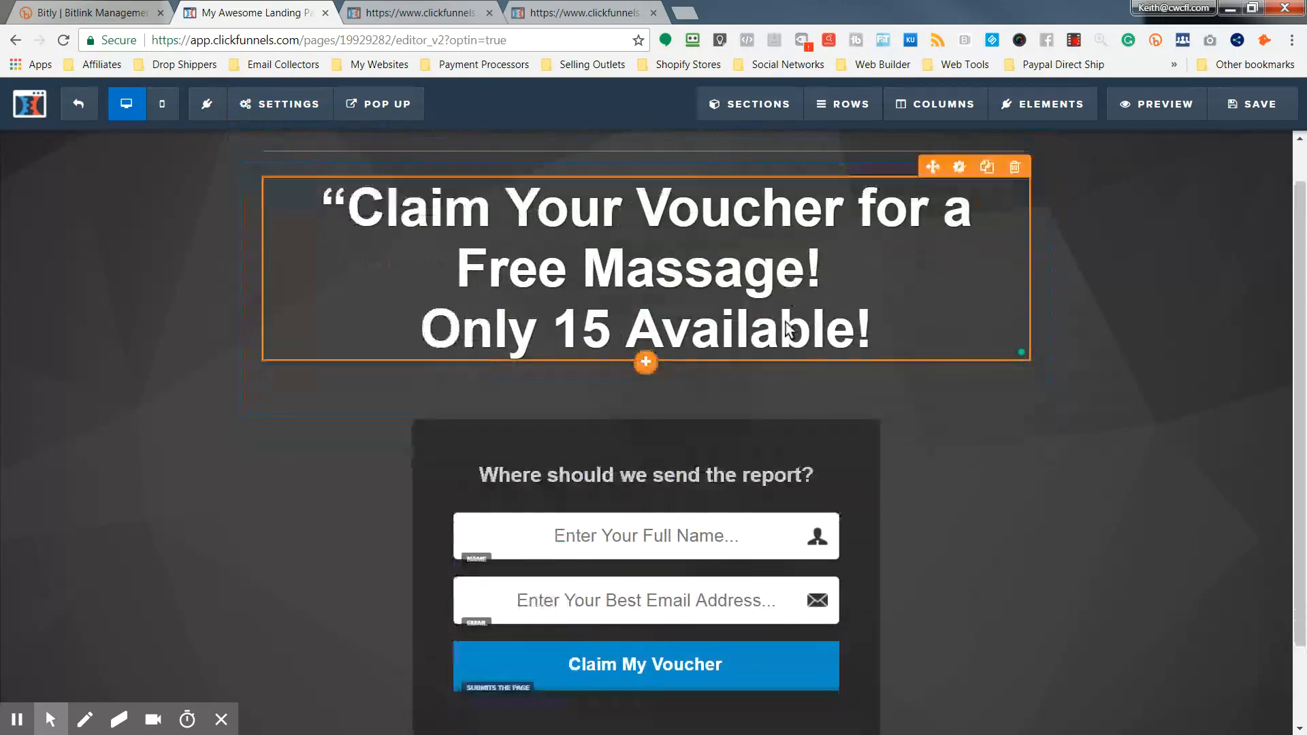
{"action": "scroll", "coordinate": [788, 329], "scroll_direction": "up", "scroll_amount": 2}
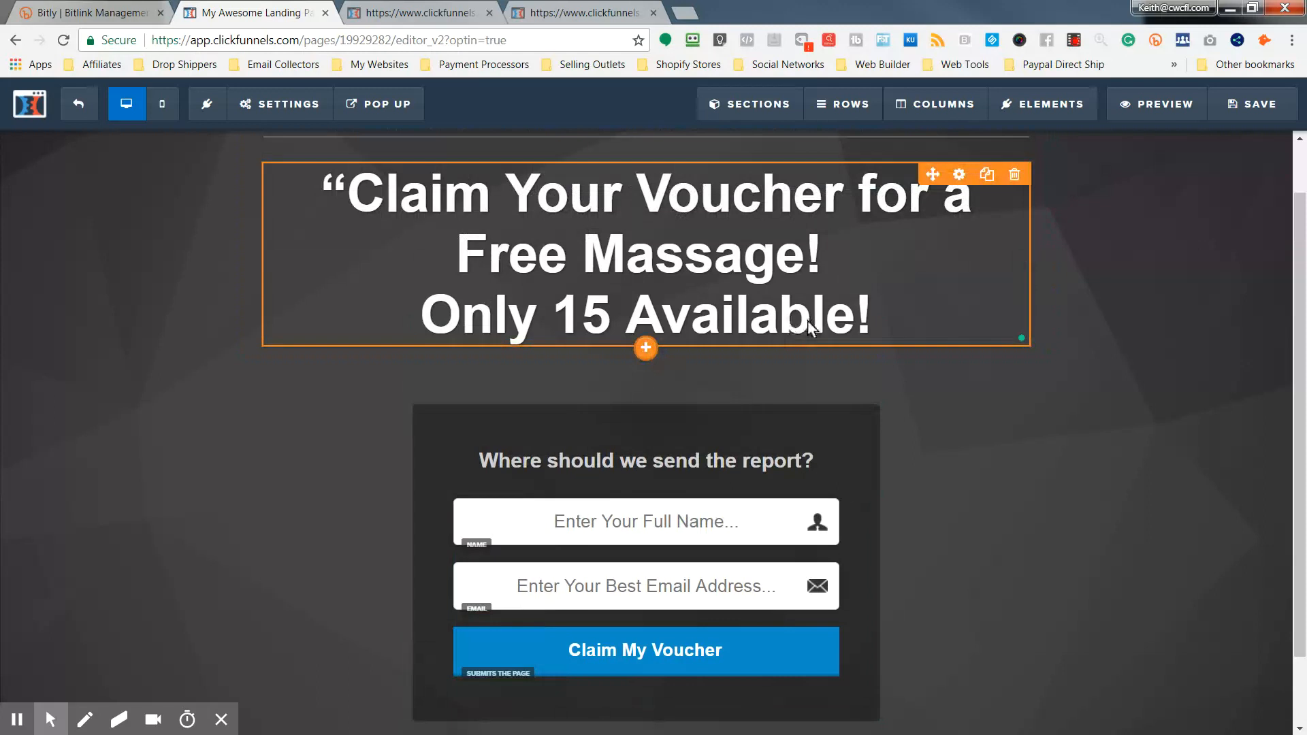
{"action": "scroll", "coordinate": [788, 329], "scroll_direction": "down", "scroll_amount": 1}
- Save the optin page again and close the SEO meta data settings
{"action": "left_click", "coordinate": [1259, 105]}
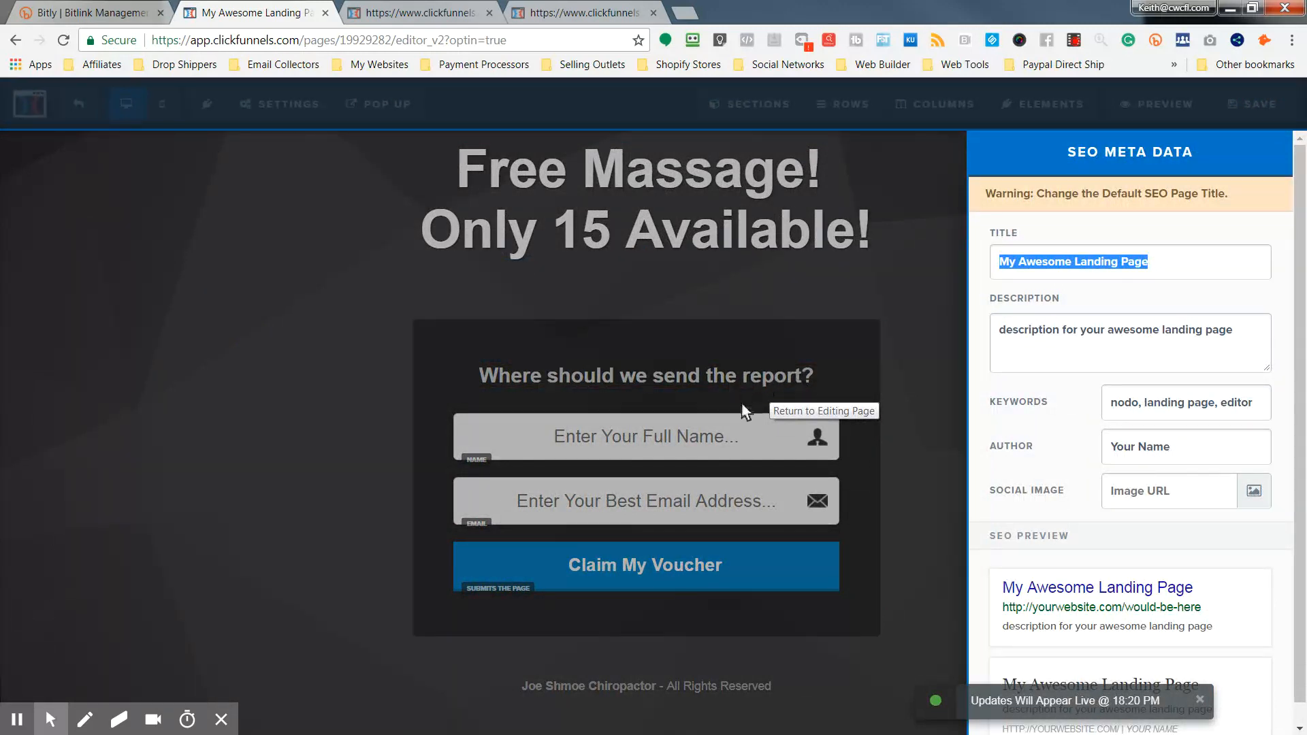
{"action": "left_click", "coordinate": [790, 380]}
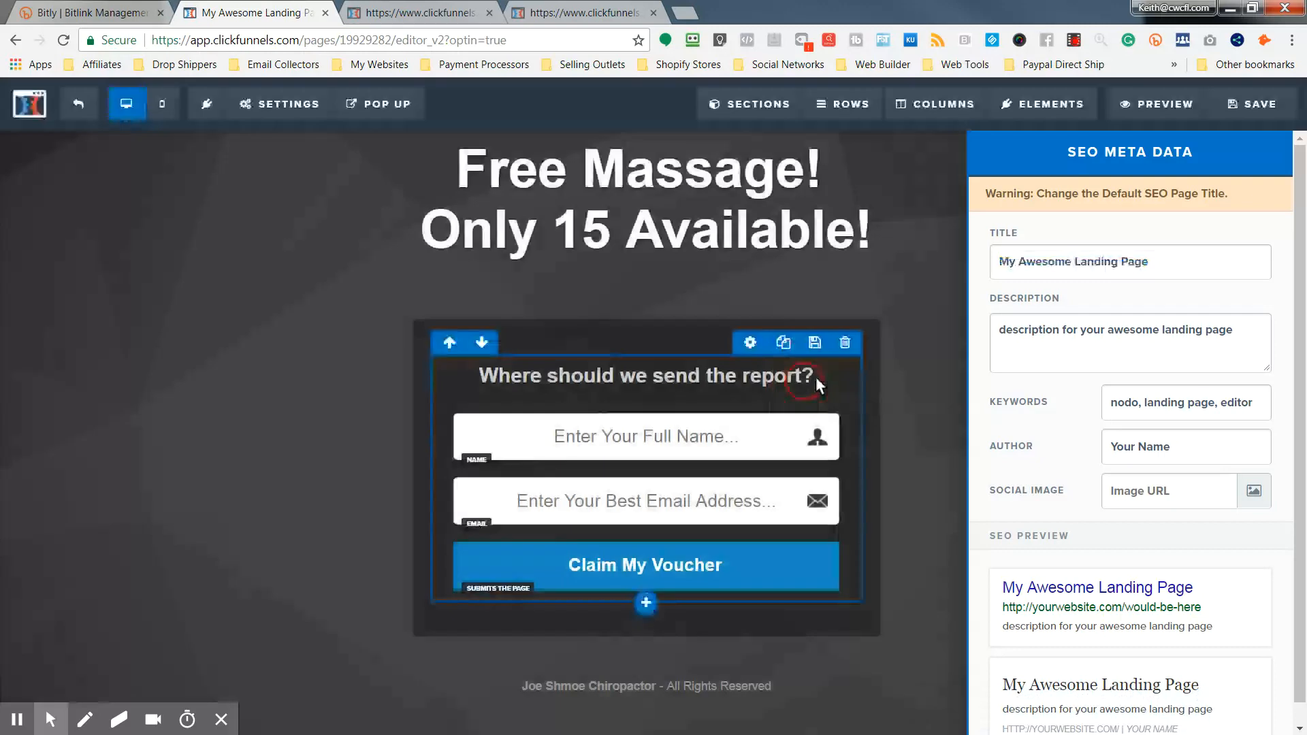
- Delete "Where should we" from the heading above the optin form's name field
{"action": "left_click", "coordinate": [712, 373]}
{"action": "left_click", "coordinate": [642, 375]}
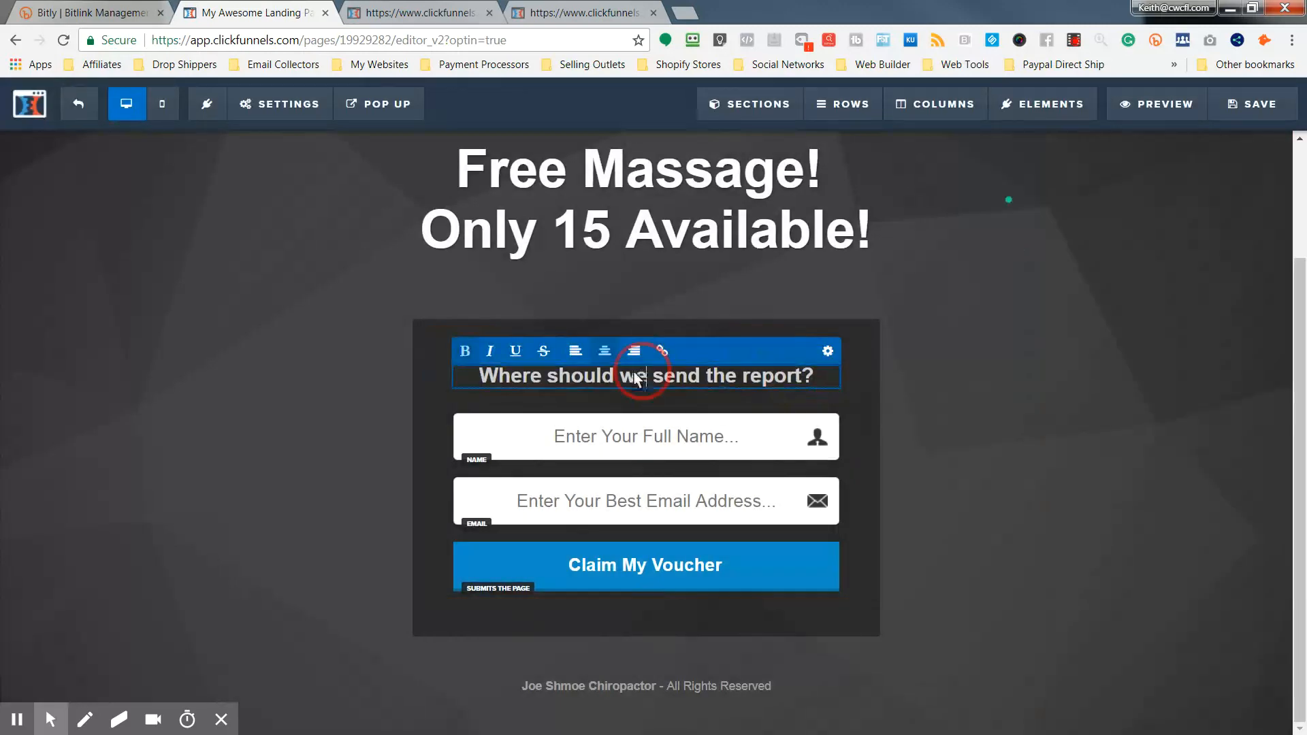
{"action": "type", "text": "We"}
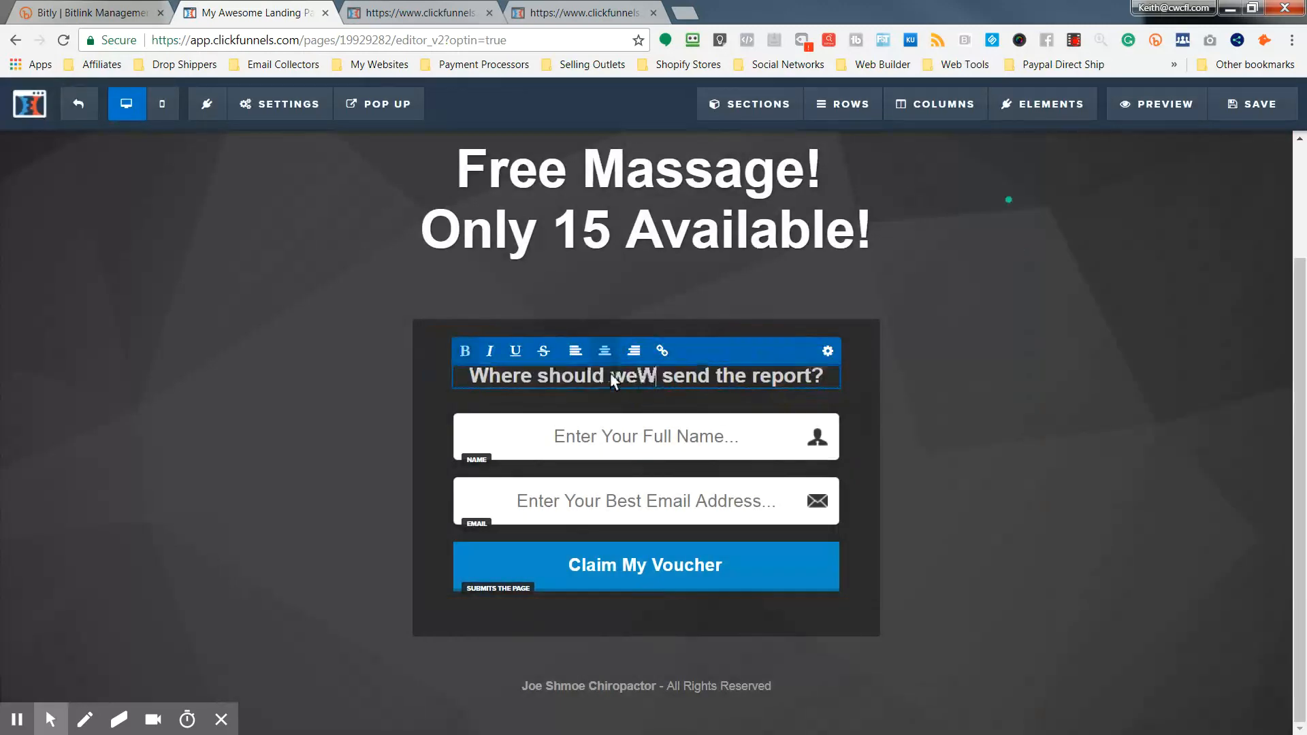
{"action": "key", "text": "BackSpace"}
{"action": "key", "text": "BackSpace"}
{"action": "key", "text": "BackSpace"}
{"action": "key", "text": "BackSpace"}
{"action": "key", "text": "BackSpace"}
{"action": "key", "text": "BackSpace"}
{"action": "key", "text": "BackSpace"}
{"action": "key", "text": "BackSpace"}
{"action": "key", "text": "BackSpace"}
{"action": "key", "text": "BackSpace"}
{"action": "key", "text": "BackSpace"}
{"action": "key", "text": "BackSpace"}
{"action": "key", "text": "BackSpace"}
{"action": "key", "text": "BackSpace"}
{"action": "key", "text": "BackSpace"}
{"action": "key", "text": "BackSpace"}
{"action": "key", "text": "BackSpace"}
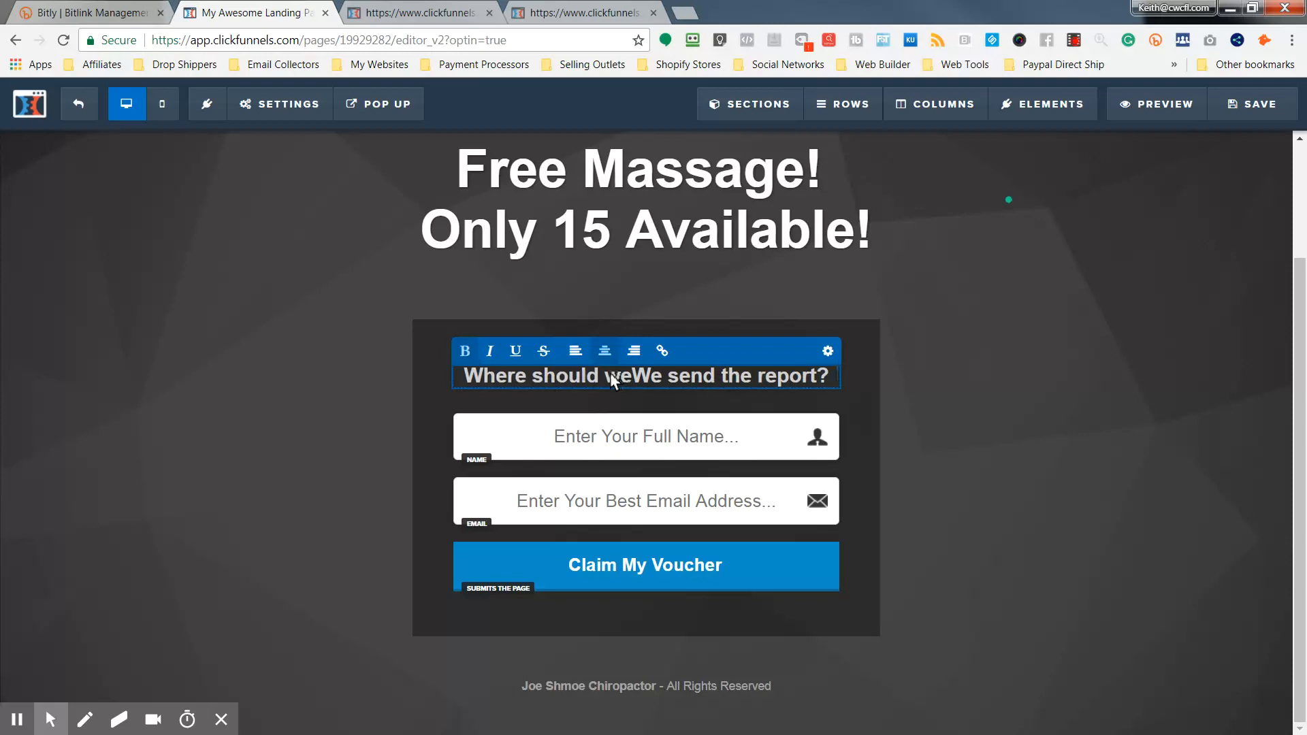
{"action": "type", "text": "Call"}
{"action": "key", "text": "BackSpace"}
{"action": "key", "text": "BackSpace"}
{"action": "key", "text": "BackSpace"}
{"action": "key", "text": "BackSpace"}
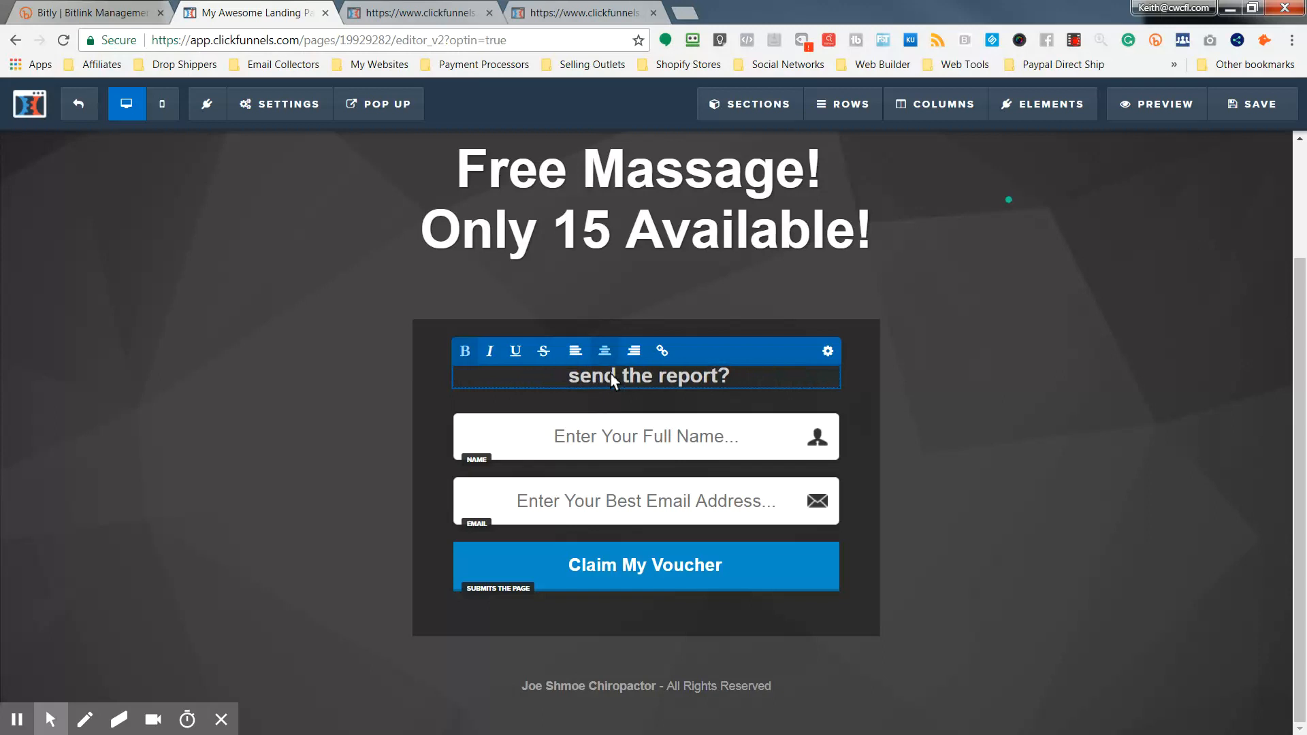
- Start the optin form's heading with "Booking" and delete the remaining template wording "send the report?"
{"action": "type", "text": "Booik"}
{"action": "key", "text": "BackSpace"}
{"action": "key", "text": "BackSpace"}
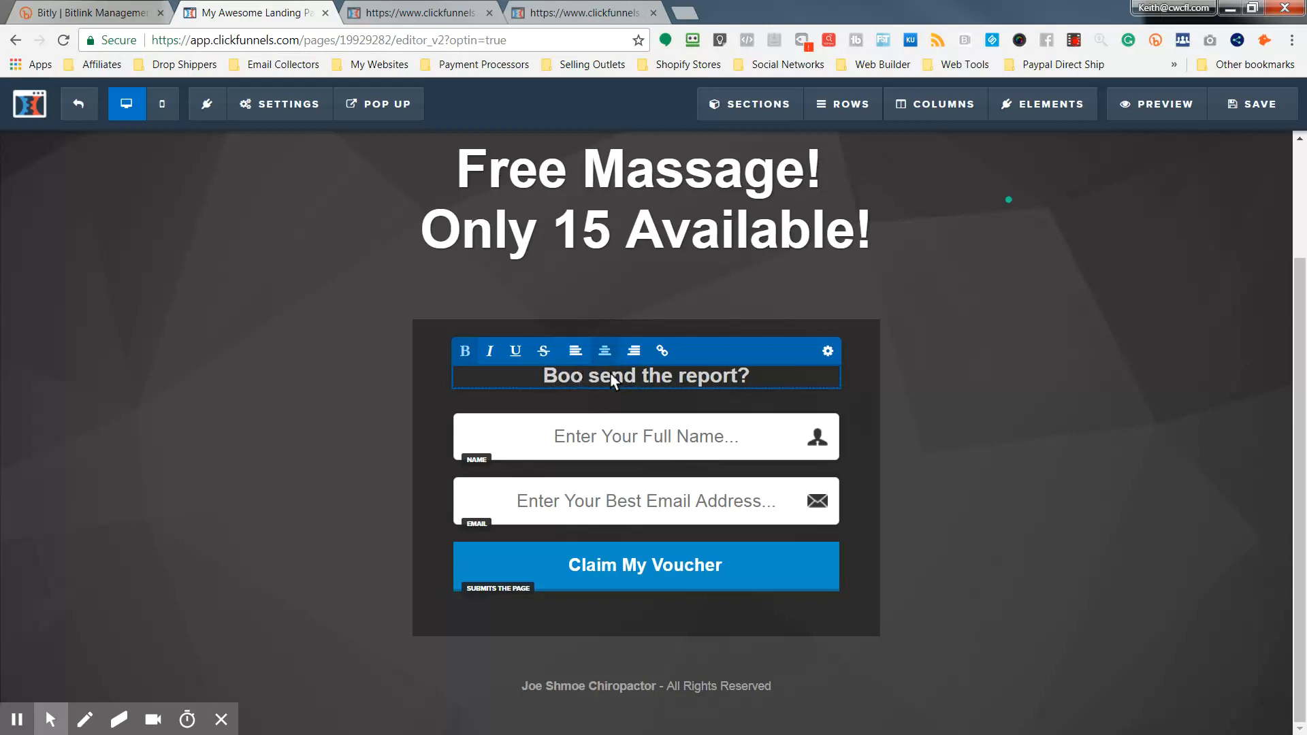
{"action": "type", "text": "king"}
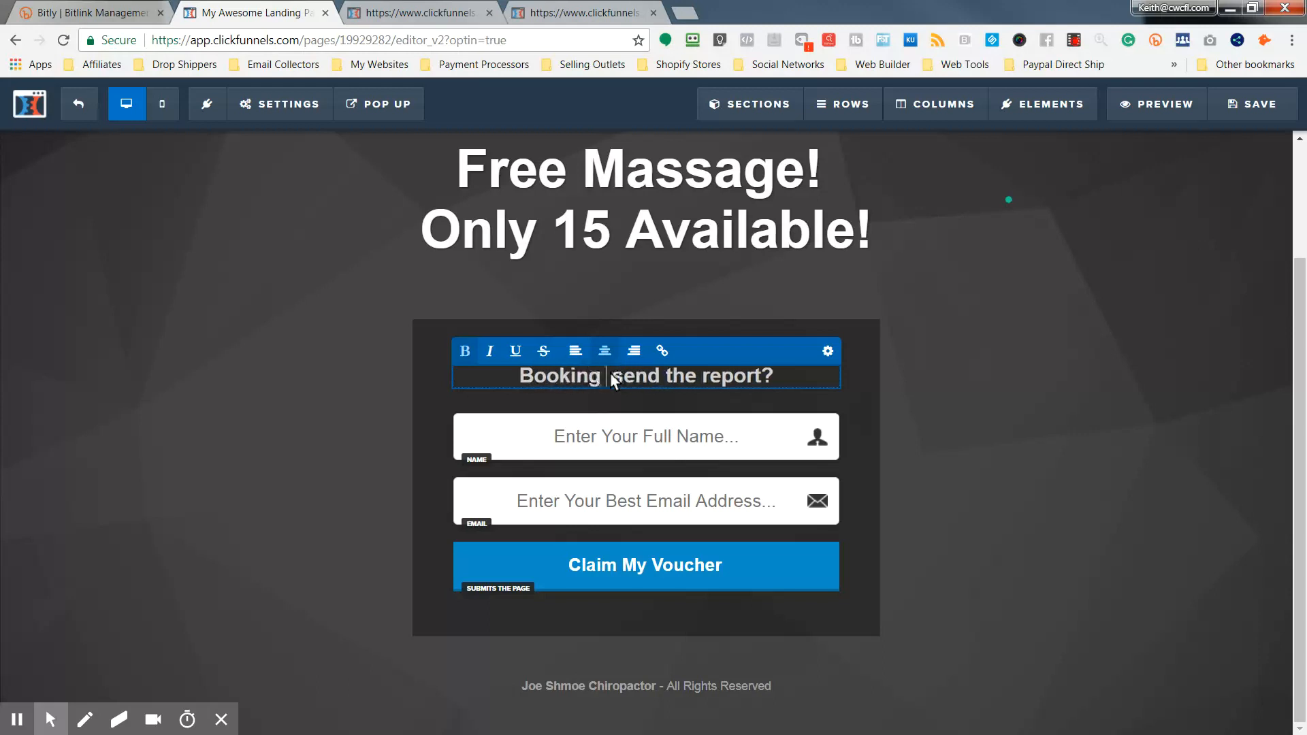
{"action": "key", "text": "Delete"}
{"action": "key", "text": "Delete"}
{"action": "key", "text": "Delete"}
{"action": "key", "text": "Delete"}
{"action": "key", "text": "Delete"}
{"action": "key", "text": "Delete"}
{"action": "key", "text": "Delete"}
{"action": "key", "text": "Delete"}
{"action": "key", "text": "Delete"}
{"action": "key", "text": "Delete"}
{"action": "key", "text": "Delete"}
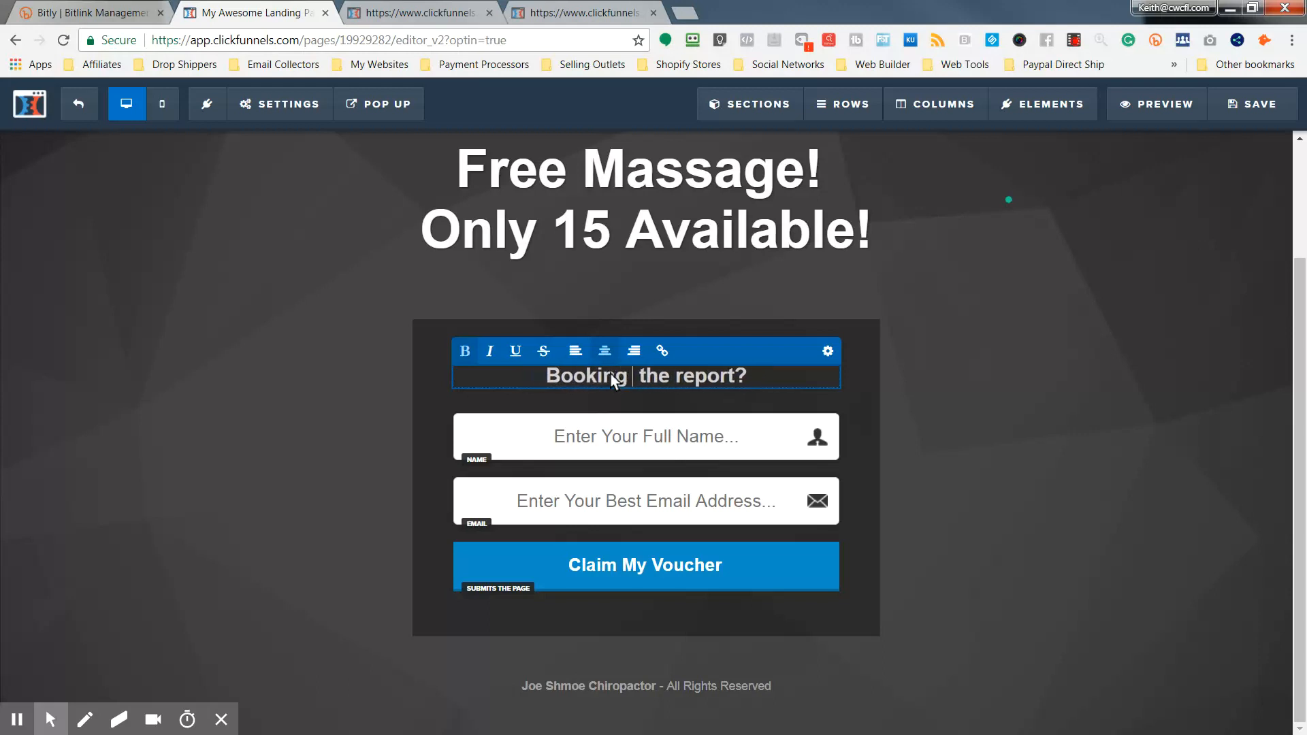
{"action": "key", "text": "Delete"}
{"action": "key", "text": "Delete"}
{"action": "key", "text": "Delete"}
{"action": "key", "text": "Delete"}
{"action": "key", "text": "Delete"}
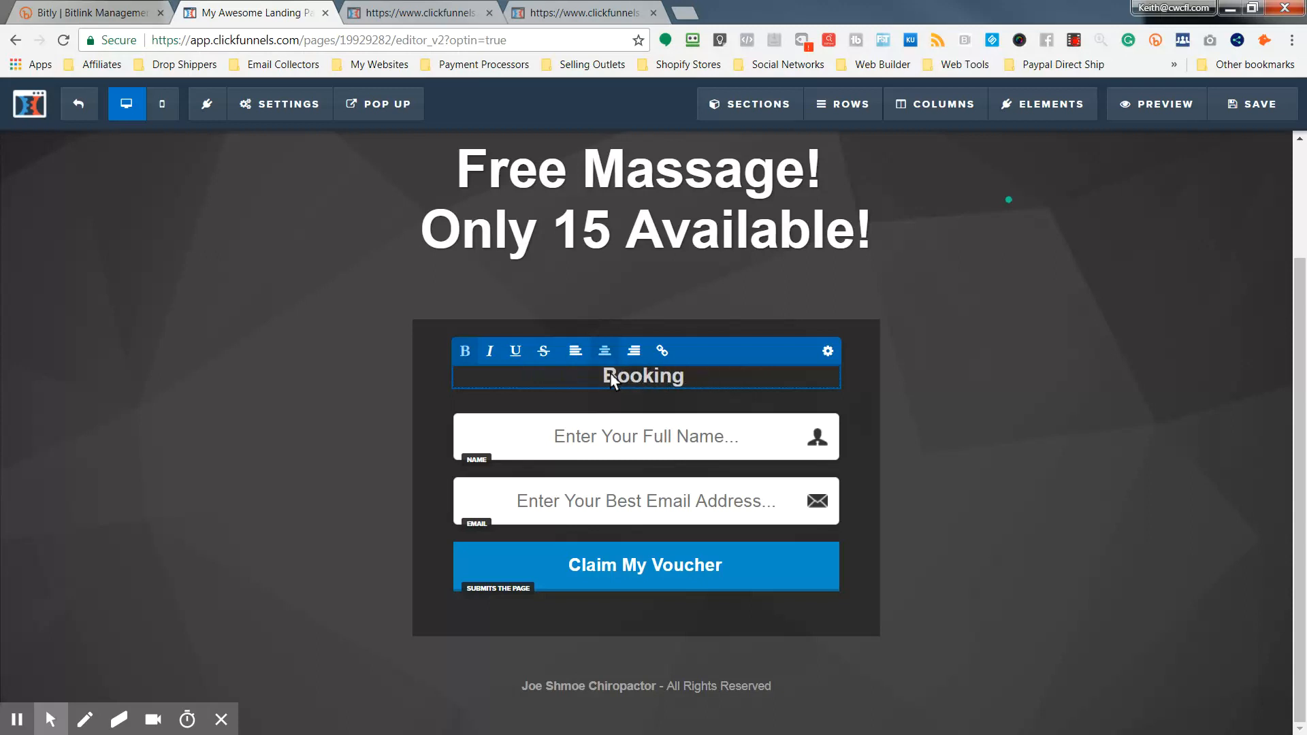
- Complete the optin form's heading with "For Next Week!" after "Booking"
{"action": "type", "text": "For Next Week"}
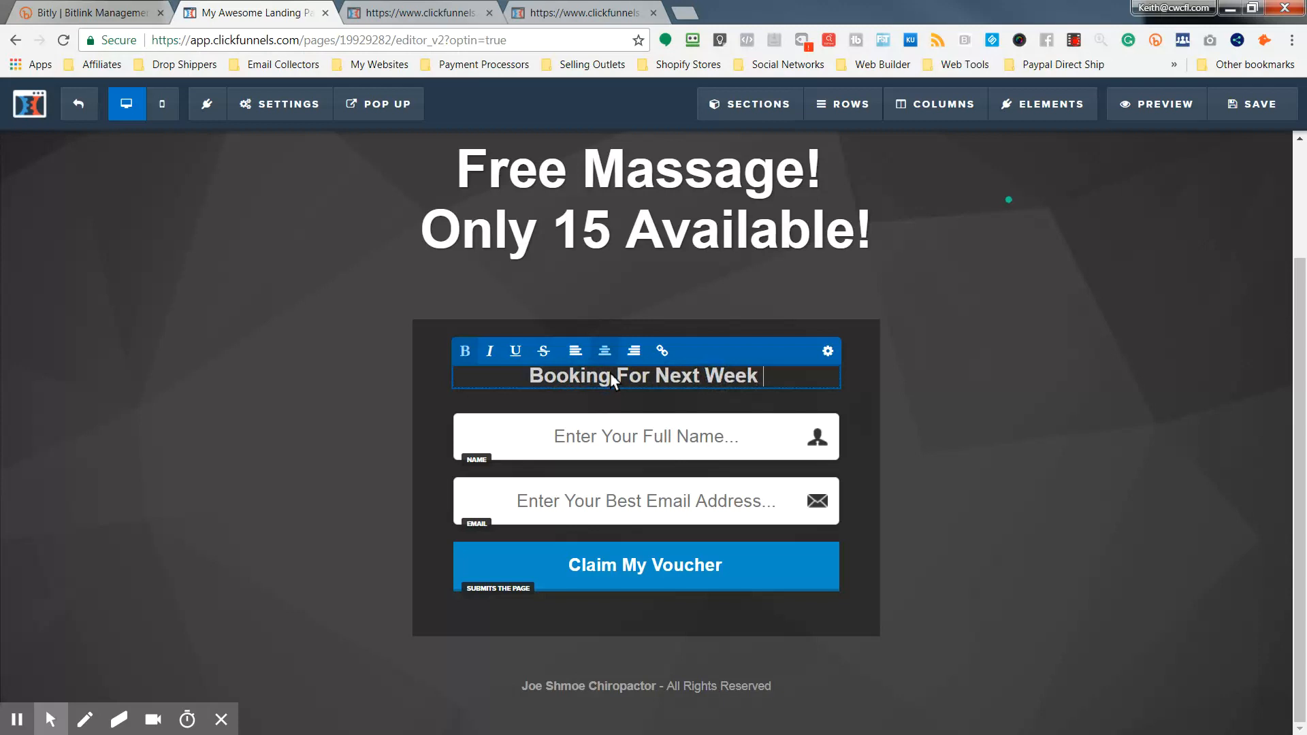
{"action": "key", "text": "BackSpace"}
{"action": "type", "text": "!"}
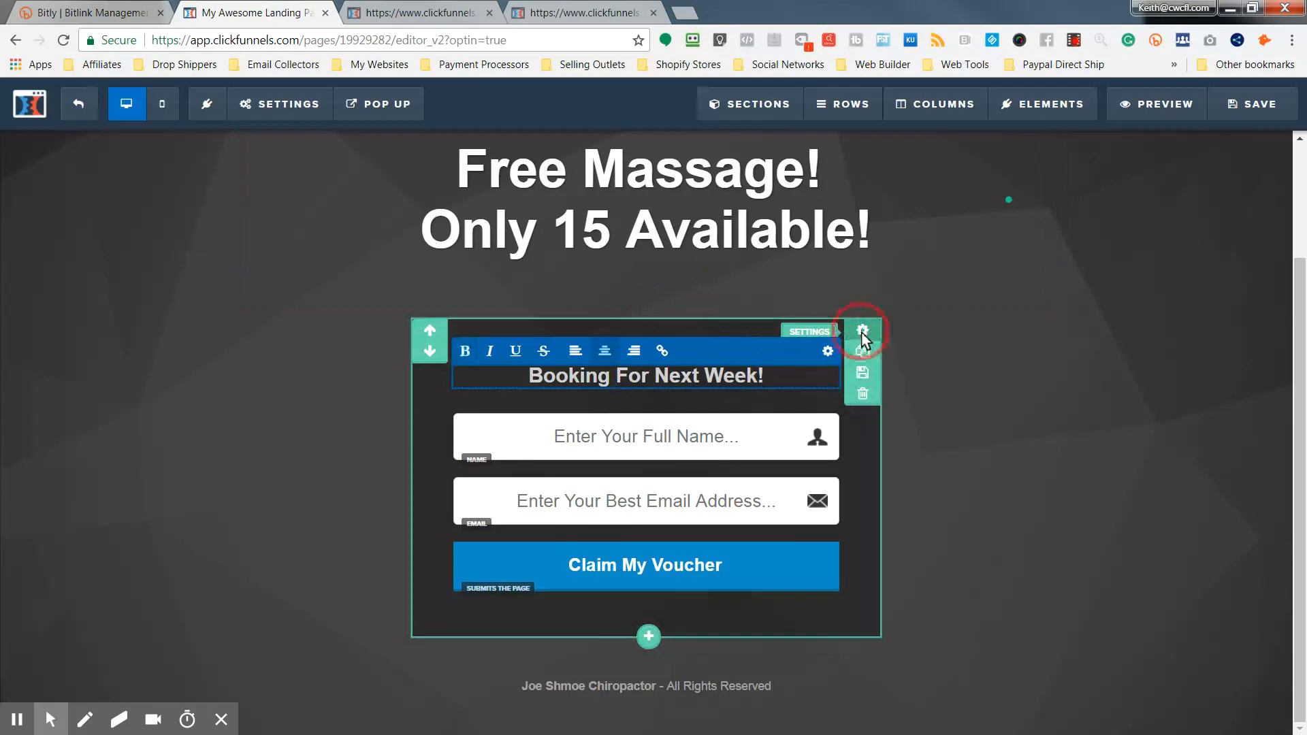
- Set the optin box section's top margin to 0 and save the page
{"action": "left_click", "coordinate": [856, 336]}
{"action": "left_click_drag", "start_coordinate": [1148, 240], "coordinate": [1086, 247]}
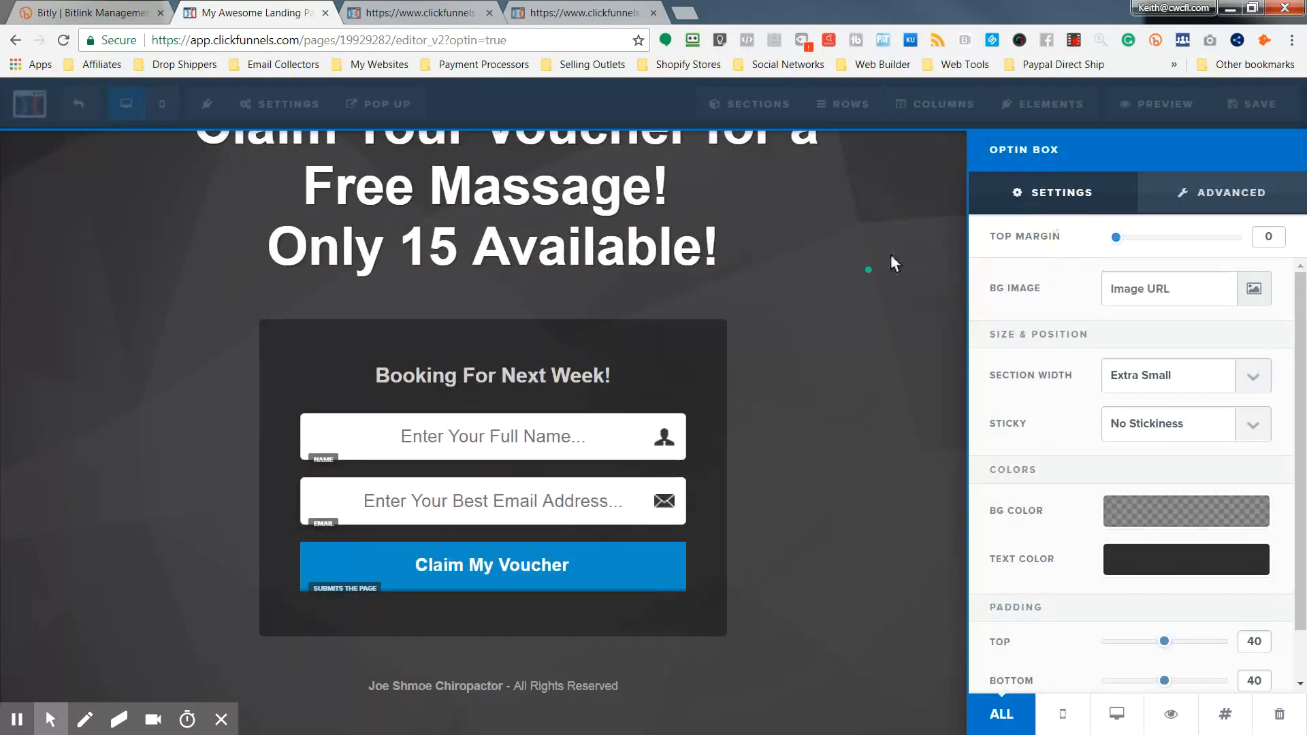
{"action": "left_click", "coordinate": [890, 254]}
{"action": "left_click", "coordinate": [1278, 104]}
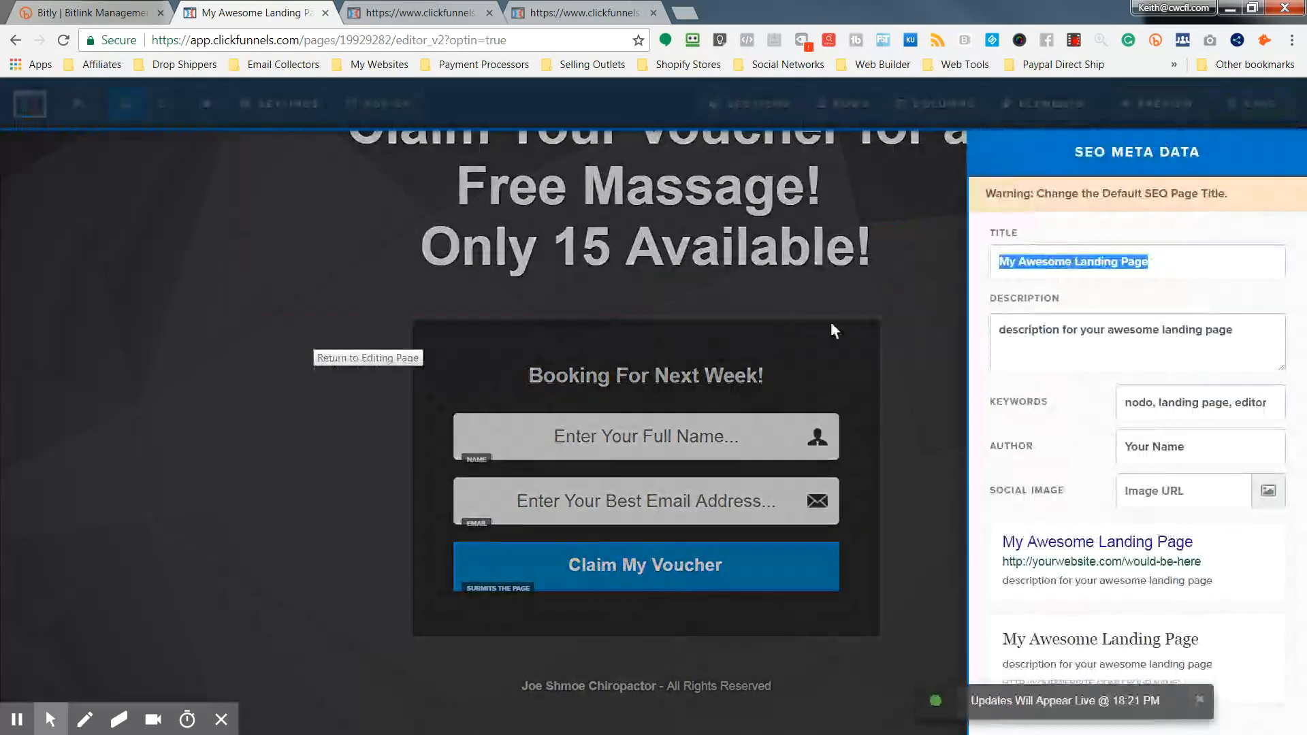
- Review the Optin page's SEO meta data, including its title, description, keywords and author fields
{"action": "left_click", "coordinate": [902, 289]}
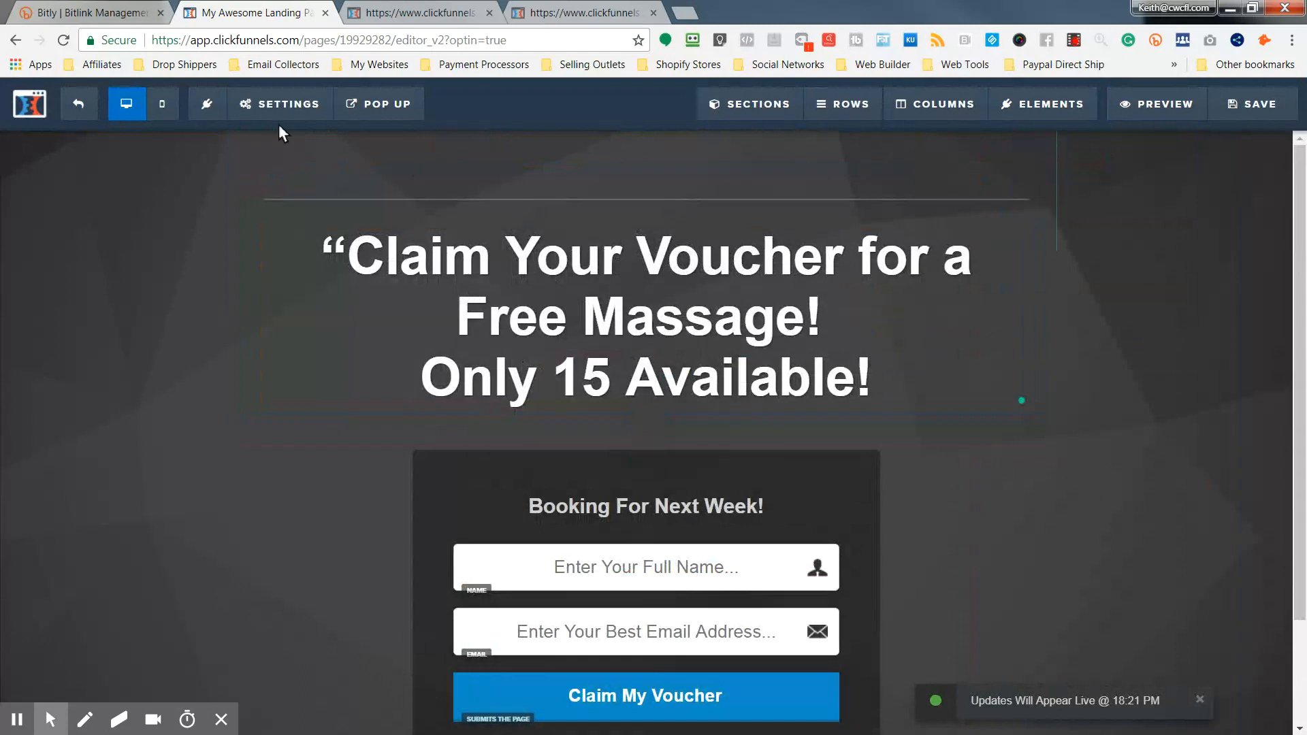
{"action": "left_click", "coordinate": [283, 112]}
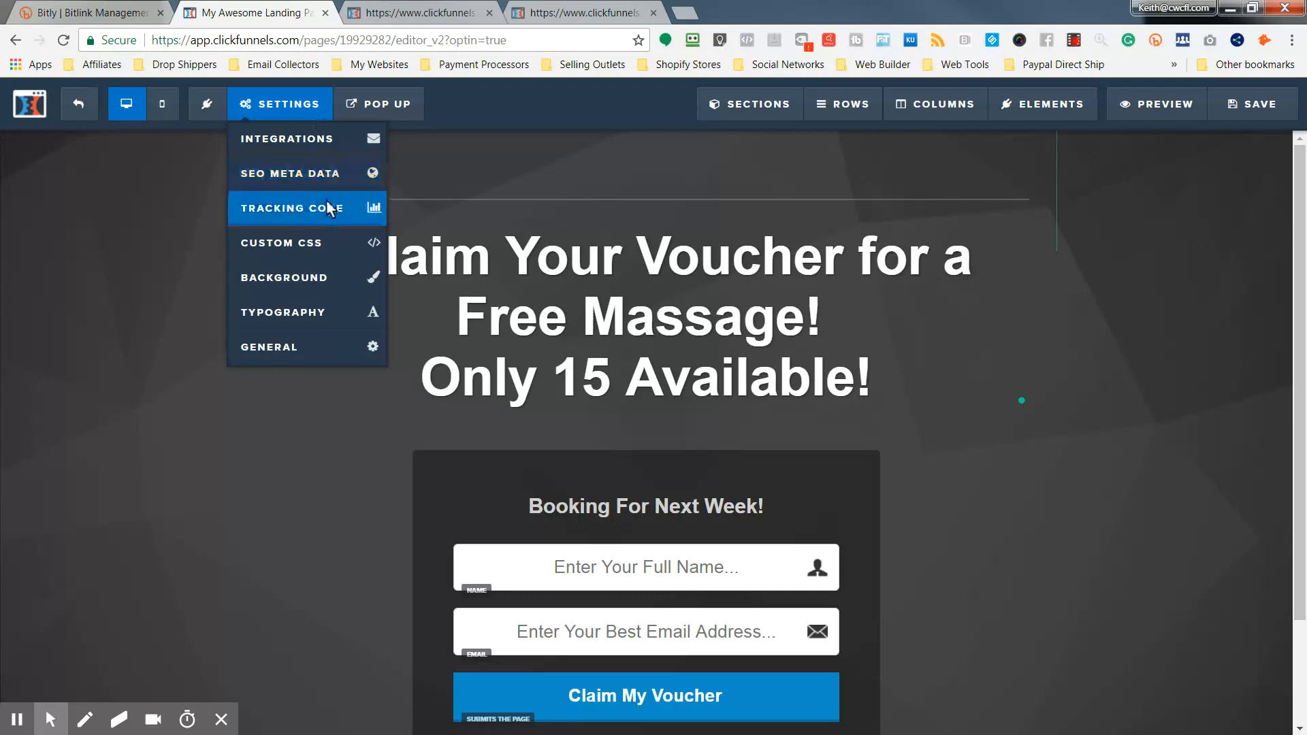
{"action": "left_click", "coordinate": [322, 179]}
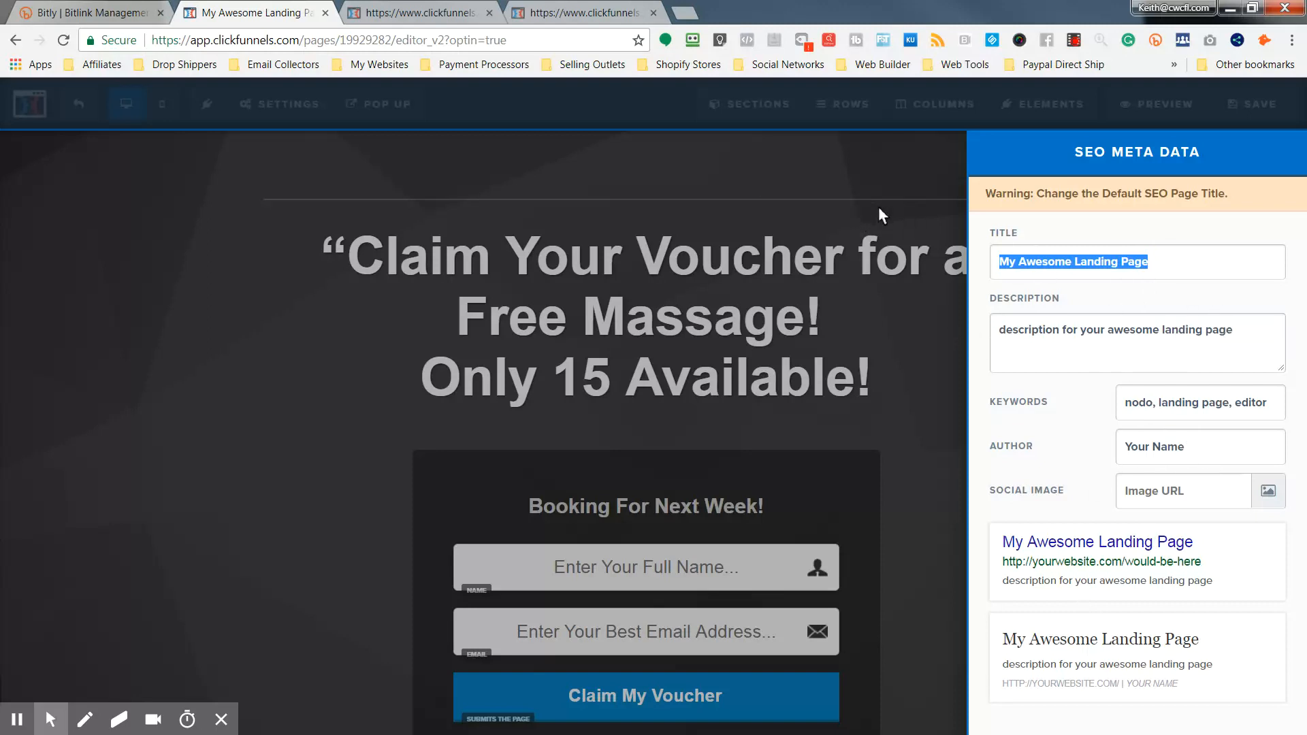
{"action": "left_click", "coordinate": [773, 211]}
- Check the search engine visibility options in the Optin page's general settings
{"action": "mouse_move", "coordinate": [275, 102]}
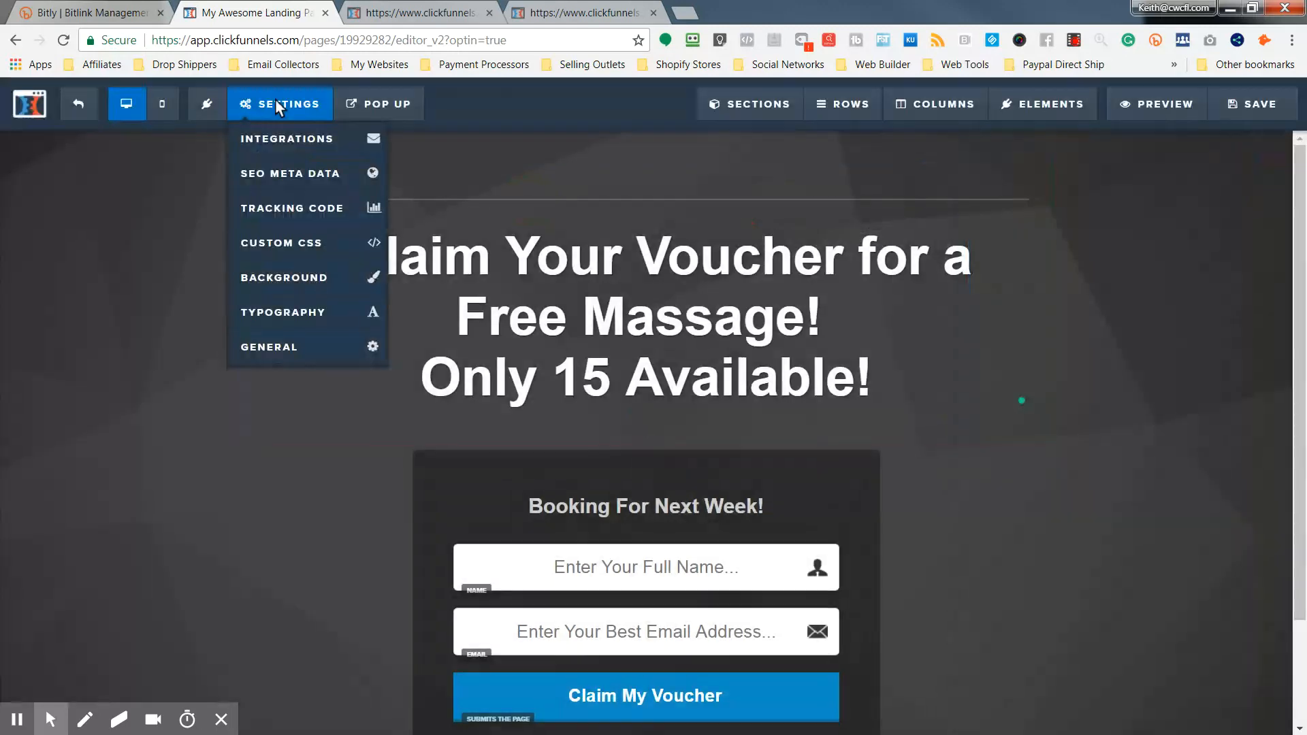
{"action": "left_click", "coordinate": [305, 340]}
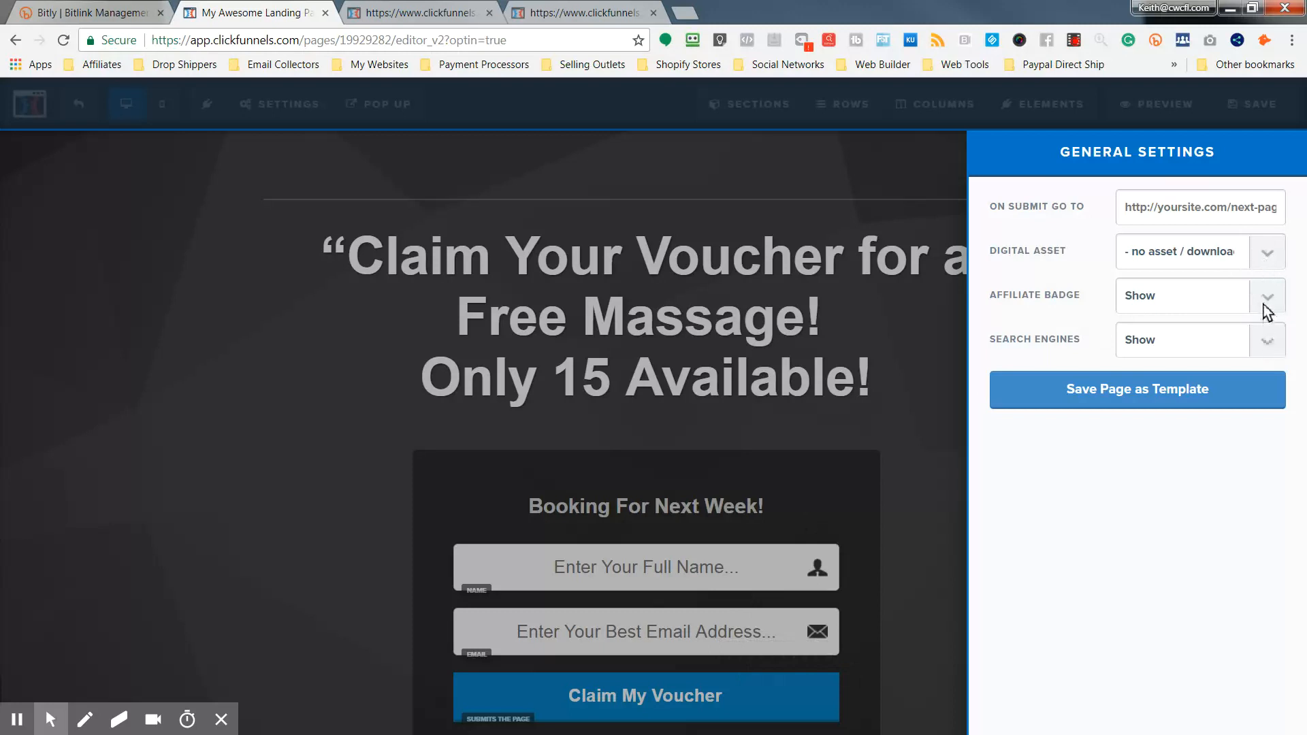
{"action": "left_click", "coordinate": [1270, 344]}
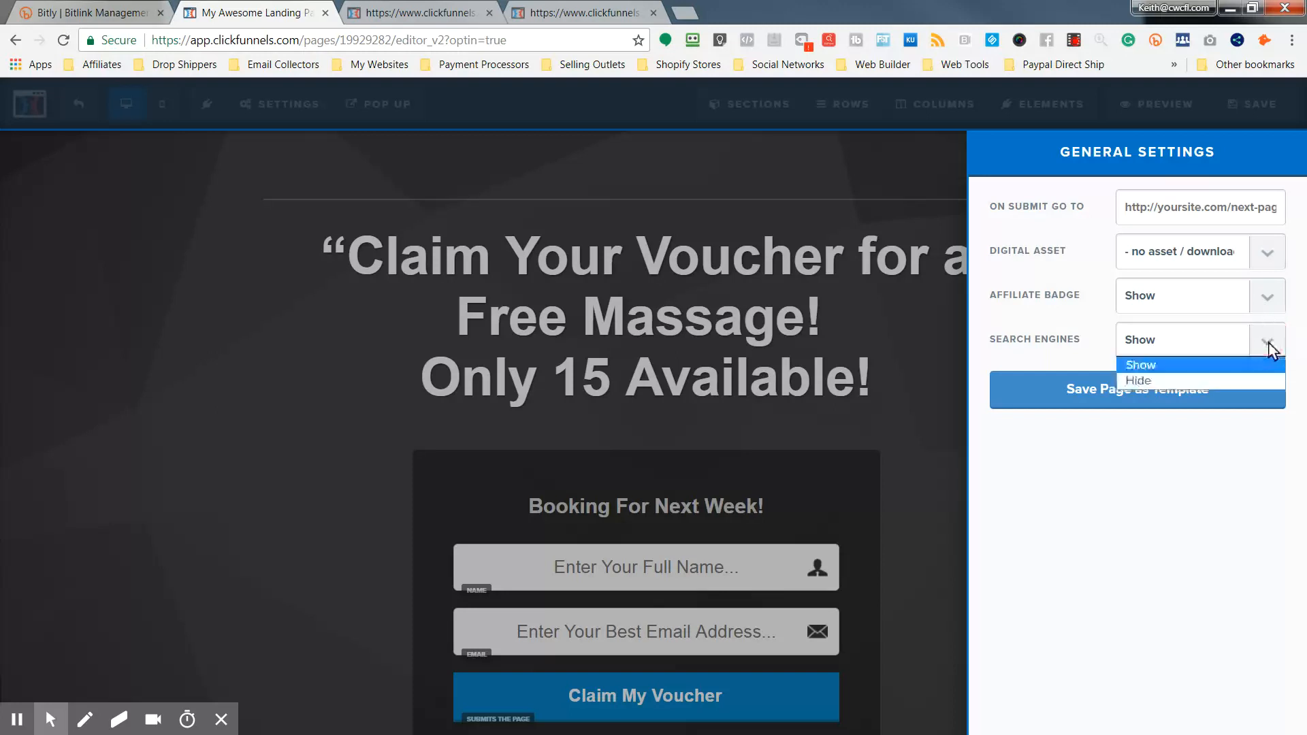
{"action": "left_click", "coordinate": [1270, 347]}
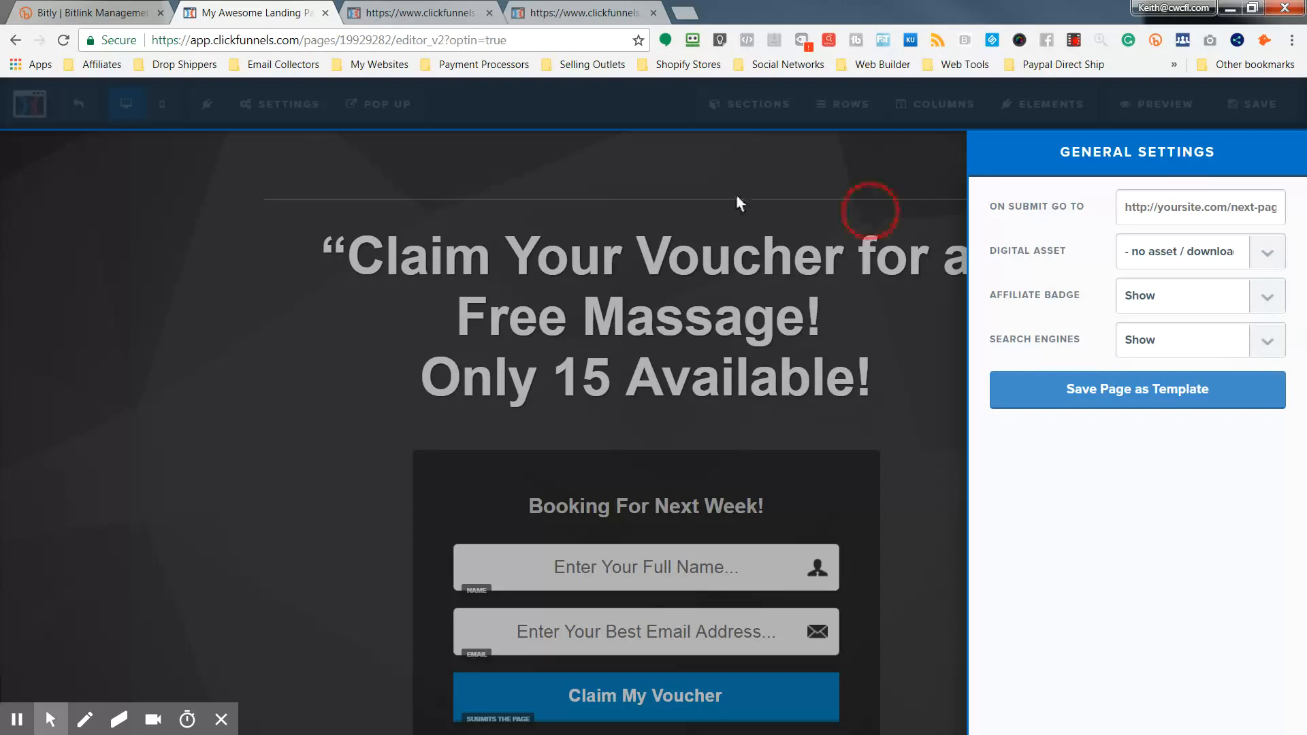
{"action": "left_click", "coordinate": [859, 210]}
{"action": "mouse_move", "coordinate": [1046, 103]}
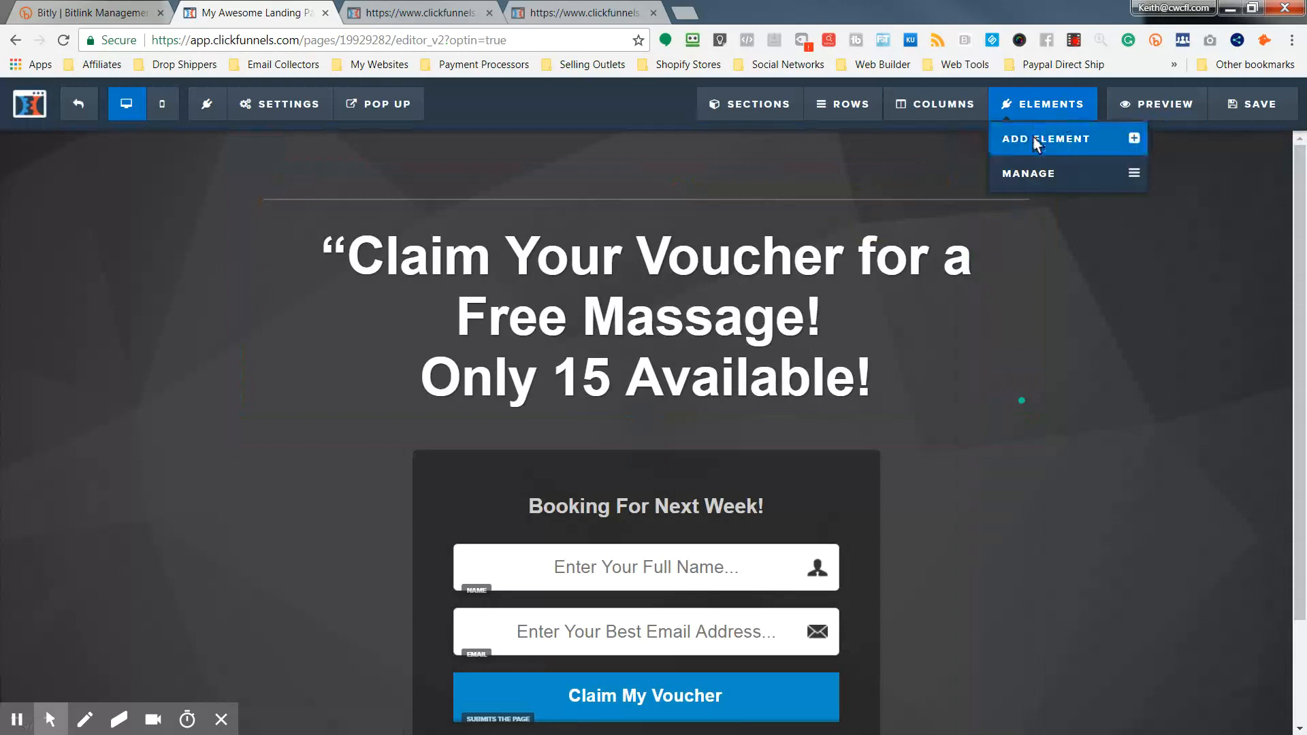
{"action": "mouse_move", "coordinate": [768, 102]}
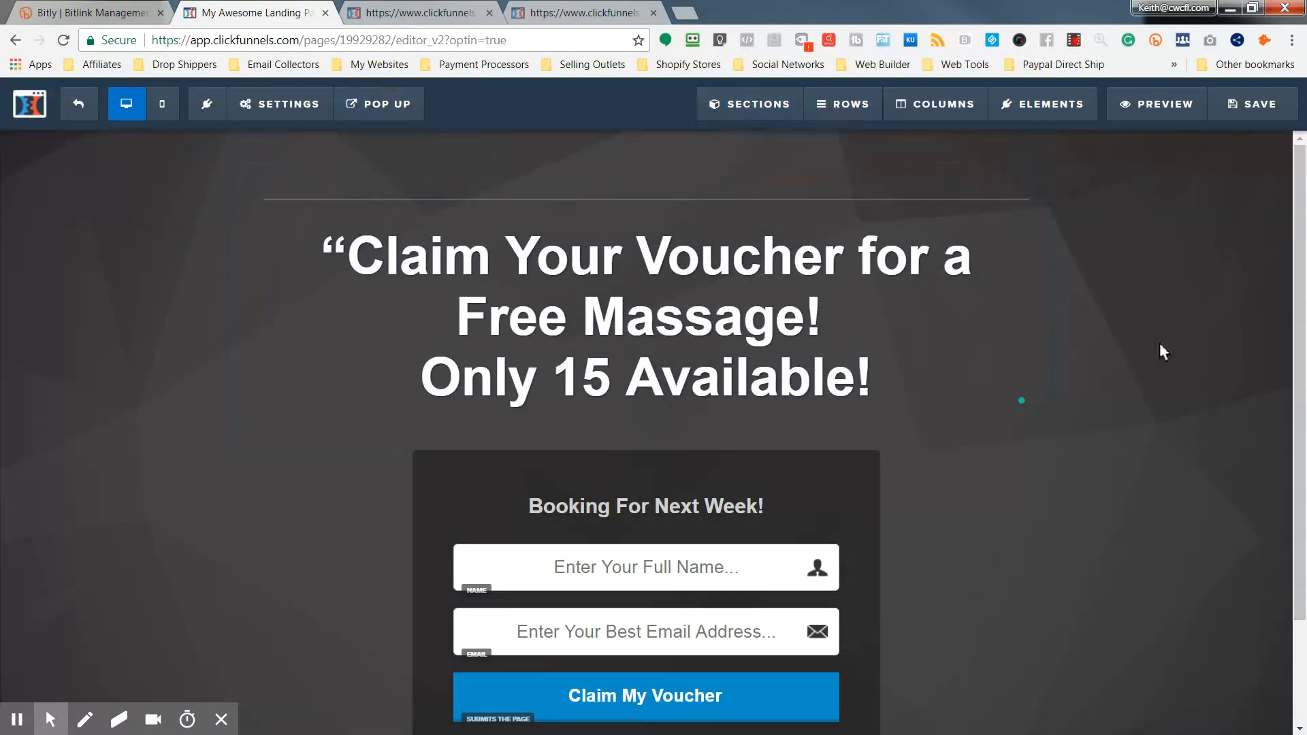
{"action": "right_click", "coordinate": [1161, 320]}
{"action": "left_click", "coordinate": [1155, 289]}
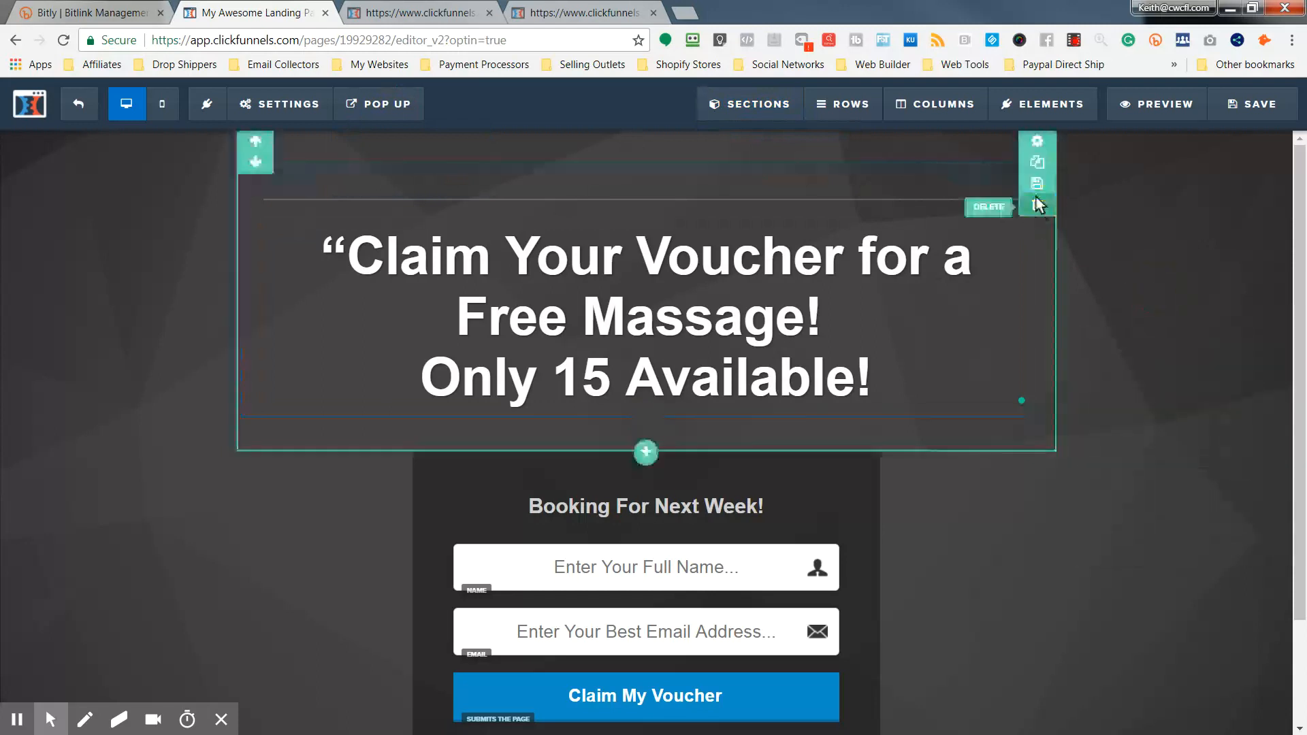
- Try the library photo of a woman and a man as the headline section's background image
{"action": "left_click", "coordinate": [1037, 143]}
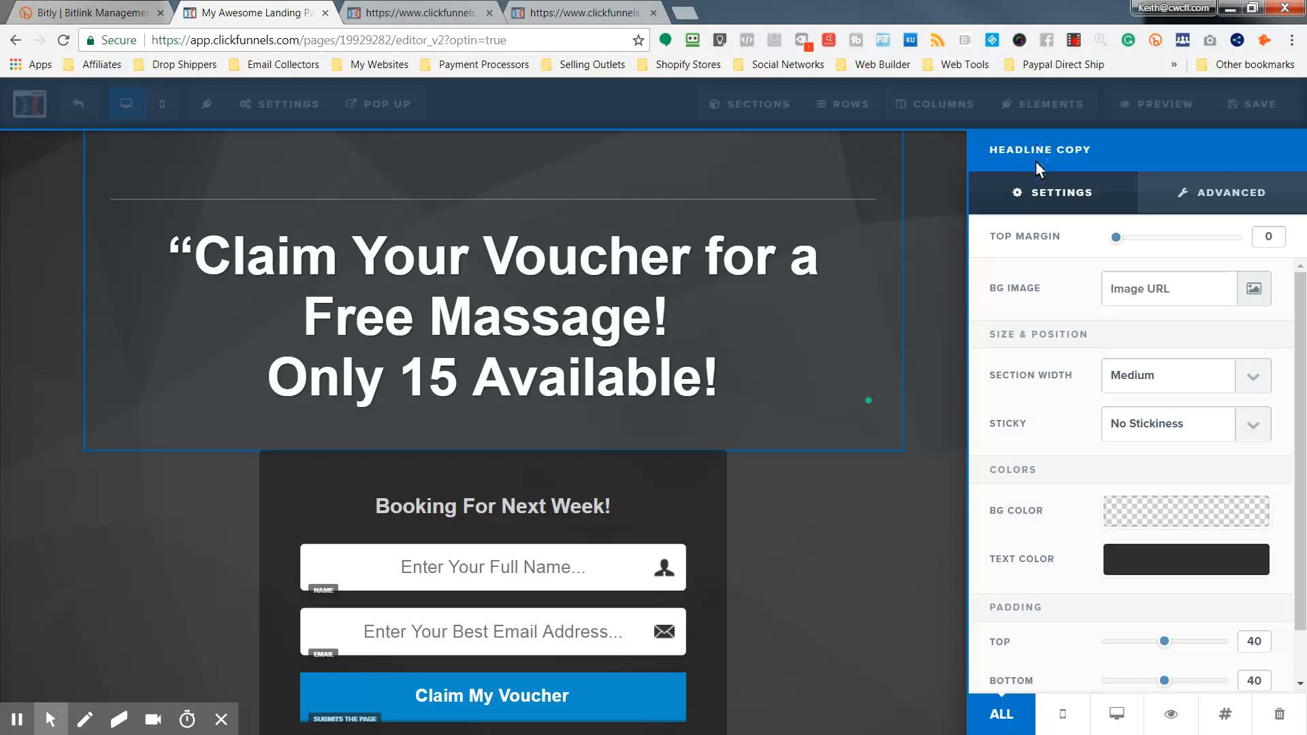
{"action": "left_click", "coordinate": [1258, 297]}
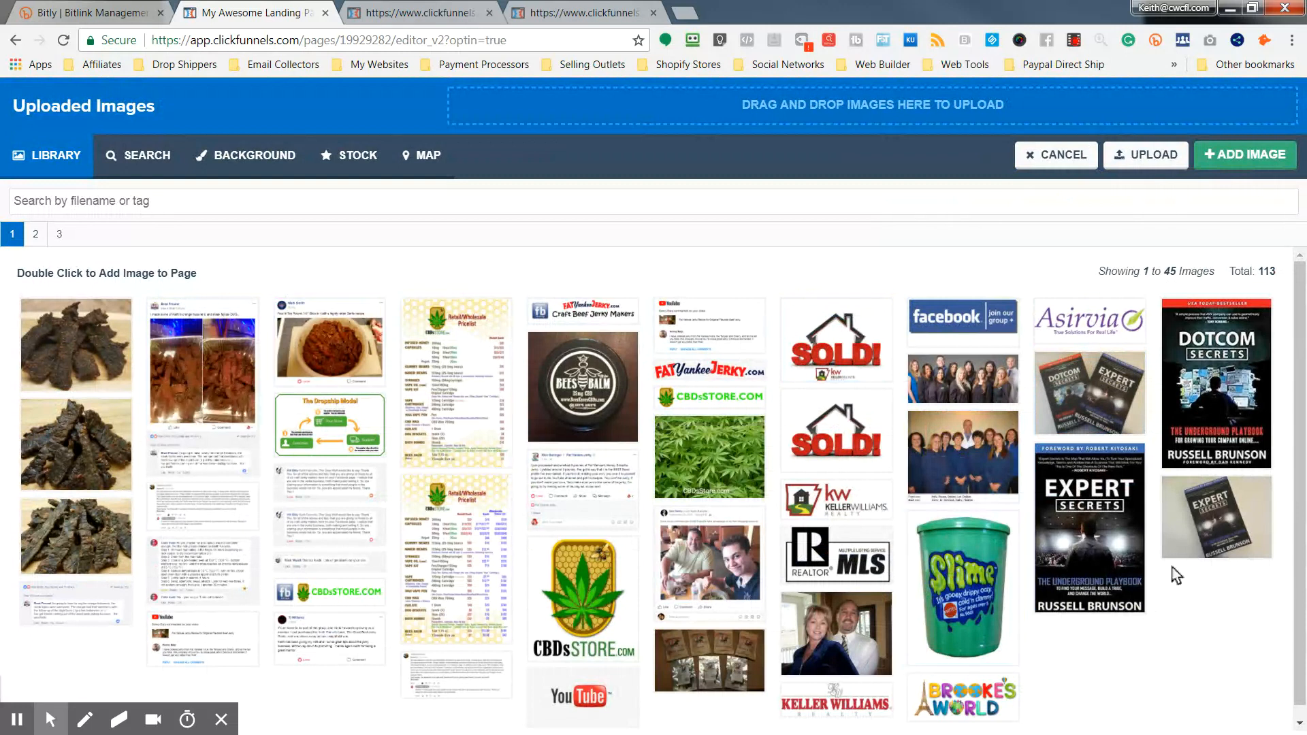
{"action": "double_click", "coordinate": [826, 636]}
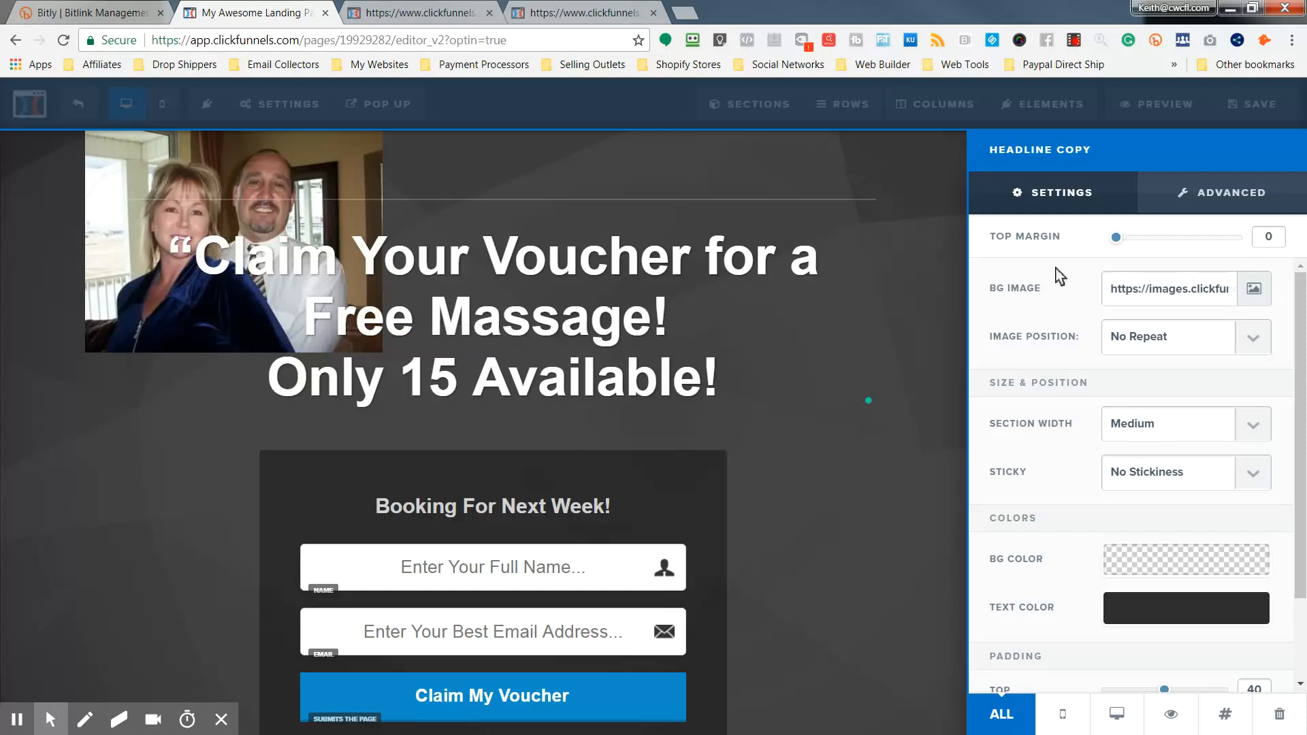
{"action": "left_click", "coordinate": [900, 228]}
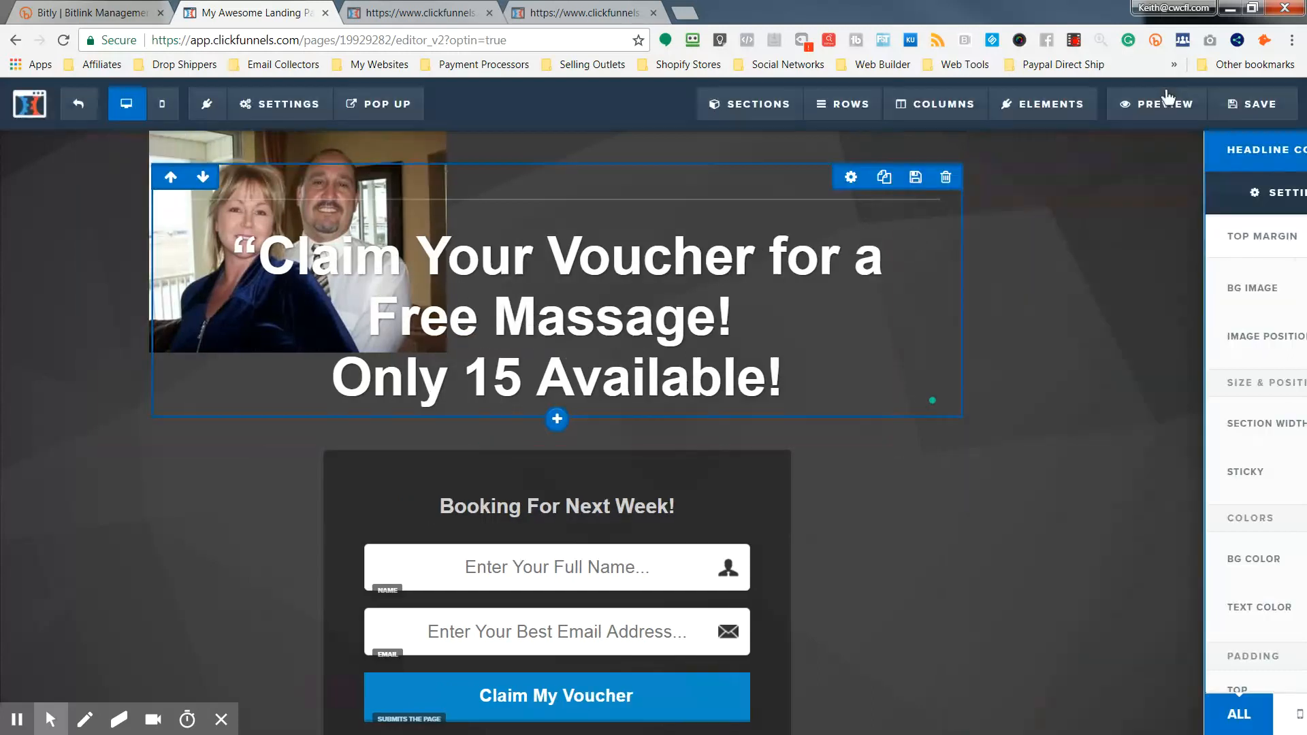
- Leave the Optin page editor without saving and open the funnel's Thank You page for editing
{"action": "left_click", "coordinate": [81, 109]}
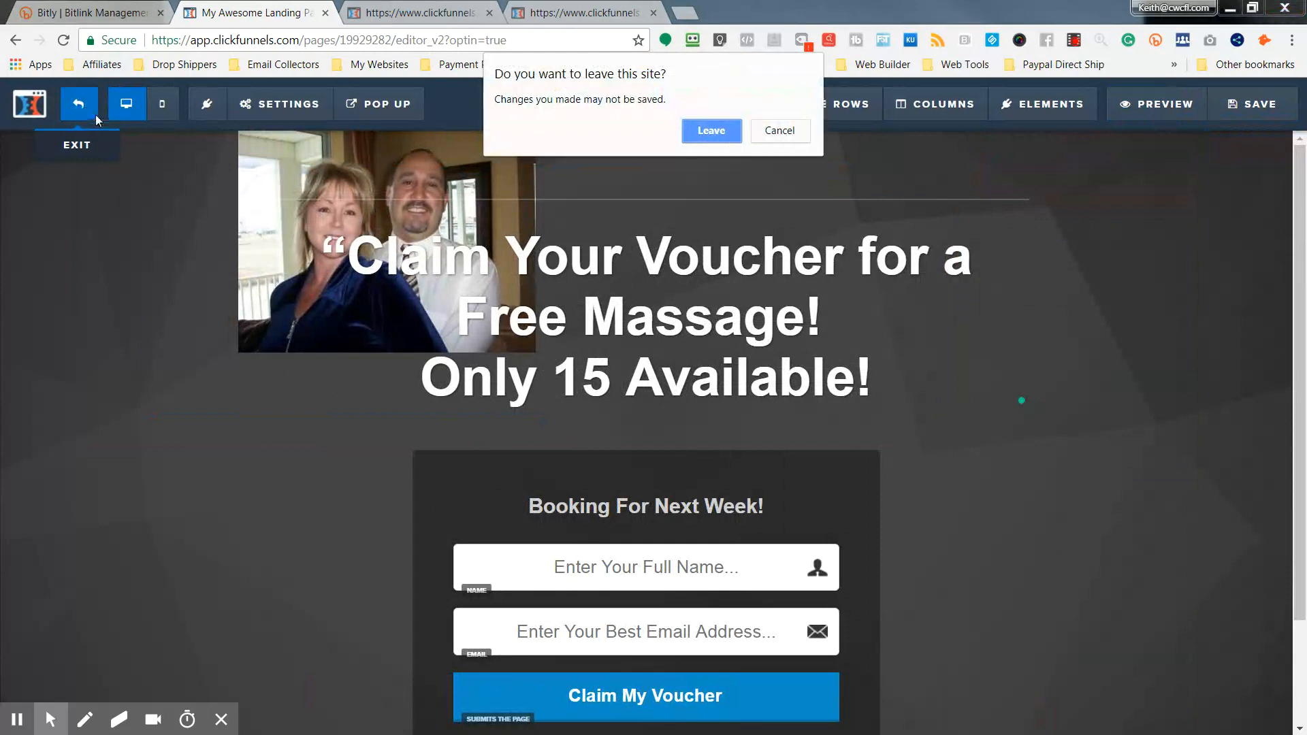
{"action": "left_click", "coordinate": [711, 130]}
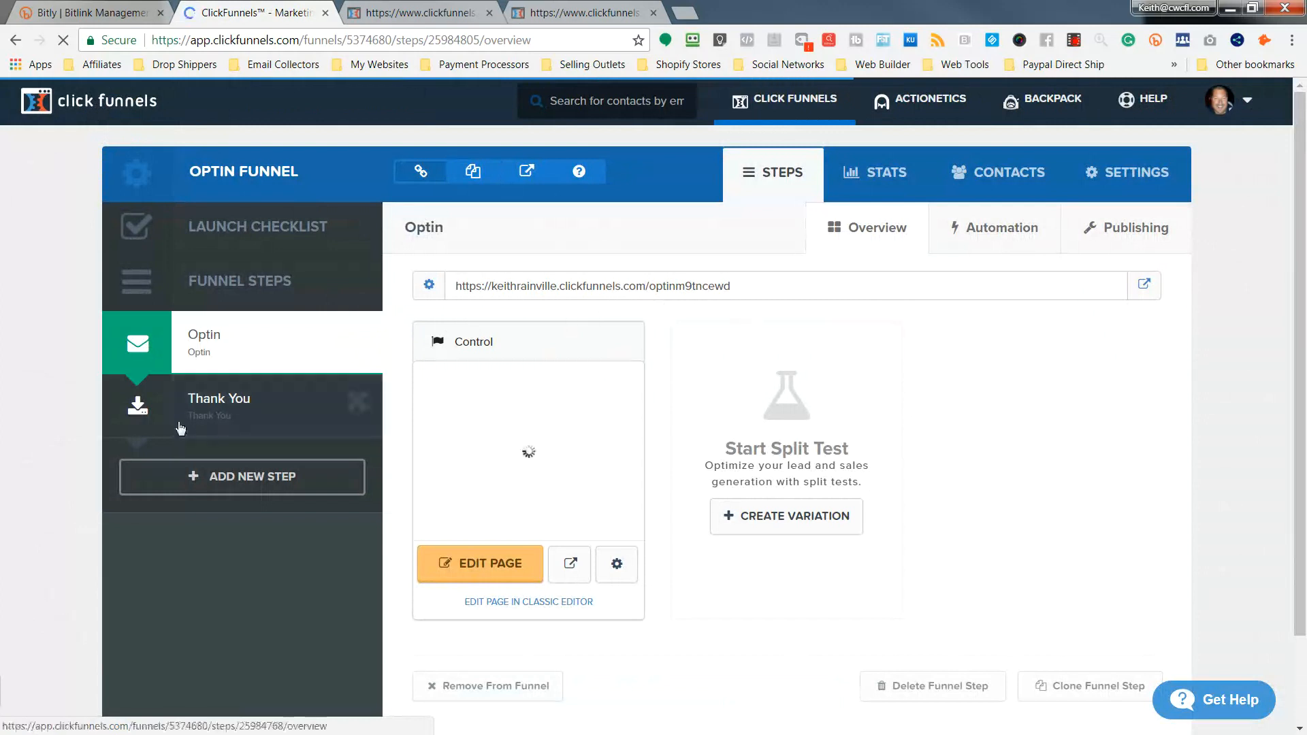
{"action": "left_click", "coordinate": [211, 408]}
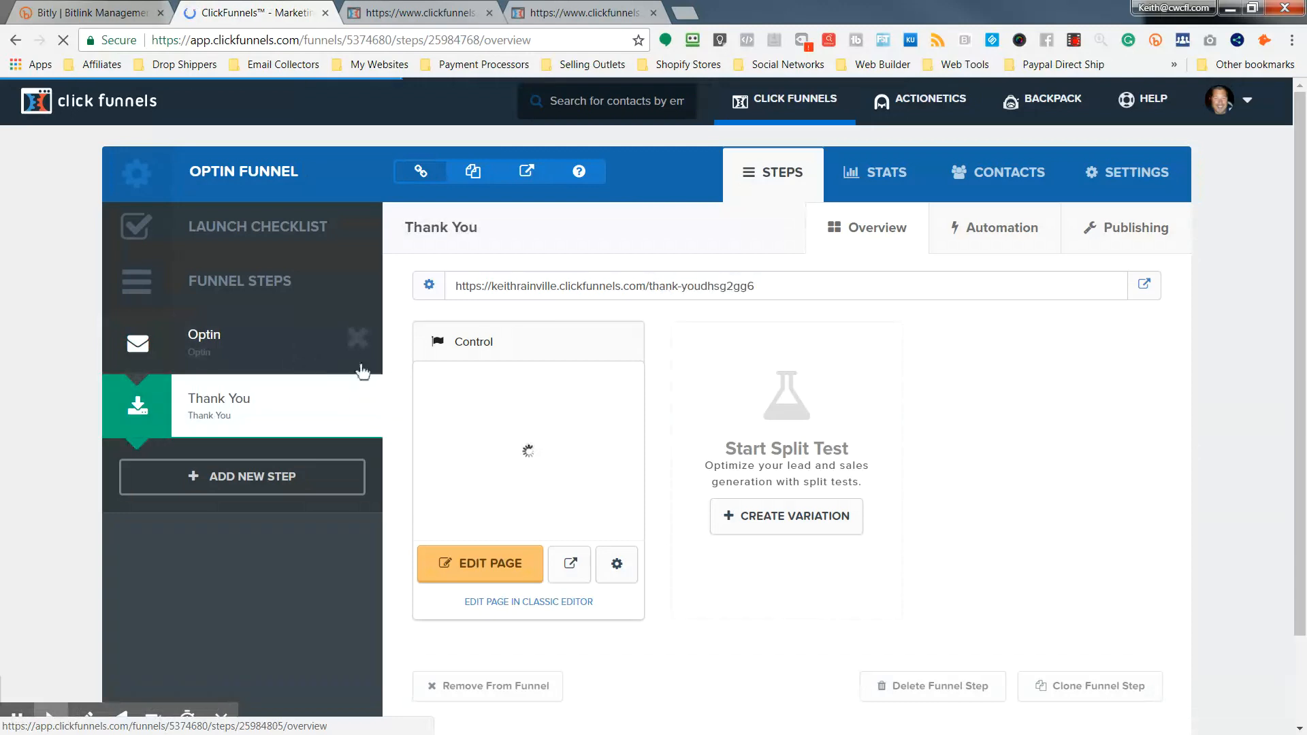
{"action": "left_click", "coordinate": [497, 568]}
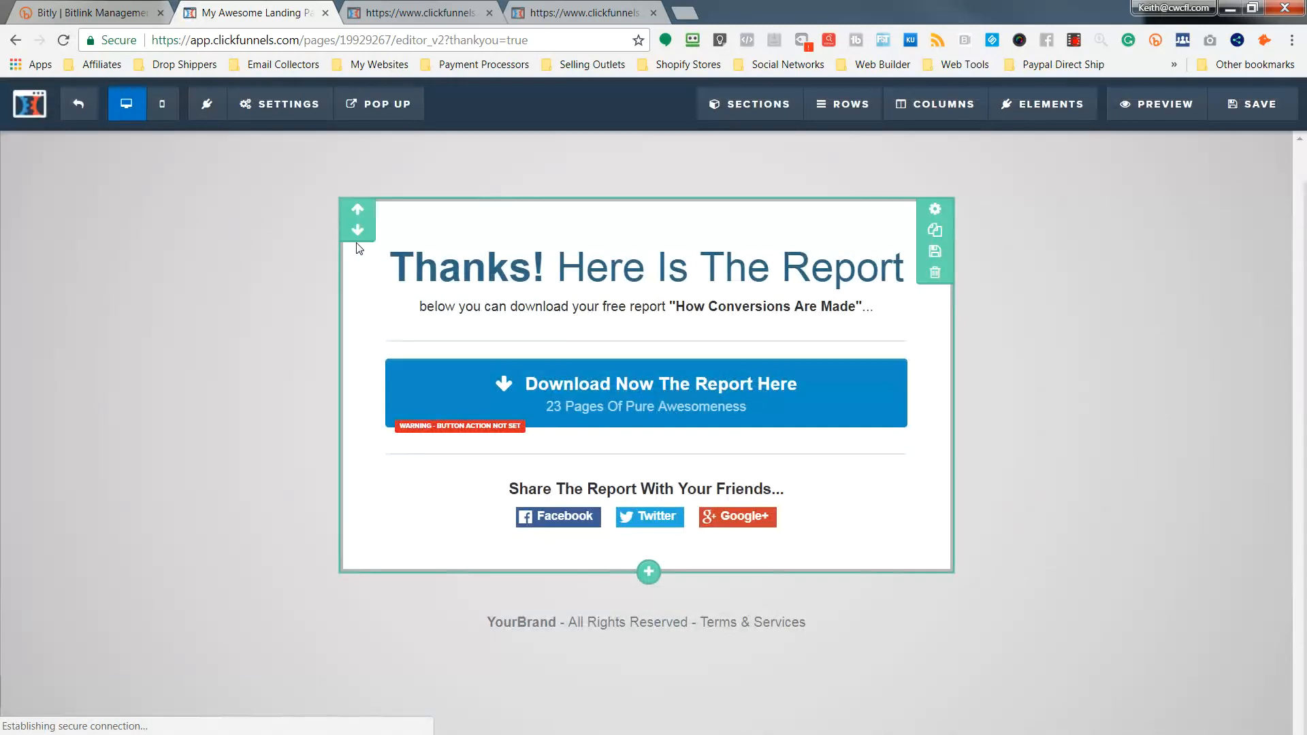
- Delete "Here Is The Report" from the Thank You page's headline, keeping only "Thanks!"
{"action": "left_click", "coordinate": [841, 278]}
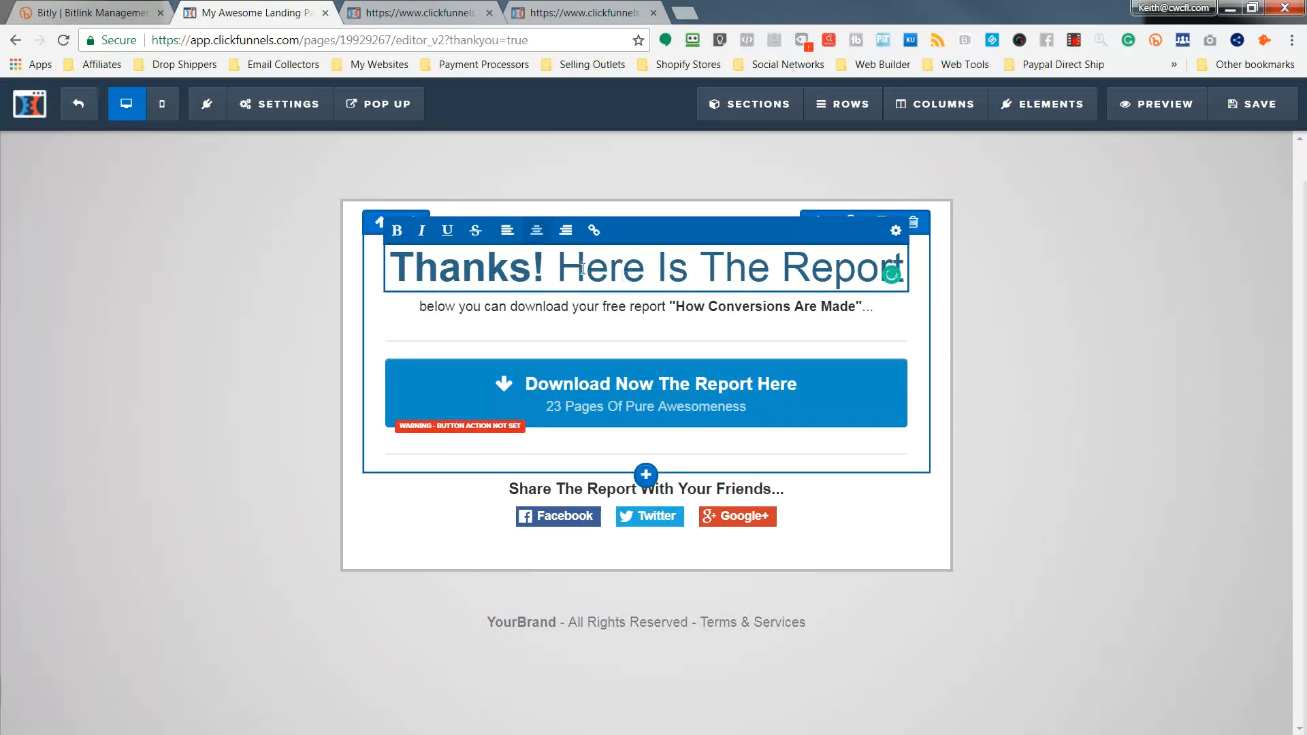
{"action": "left_click_drag", "start_coordinate": [561, 267], "coordinate": [998, 275]}
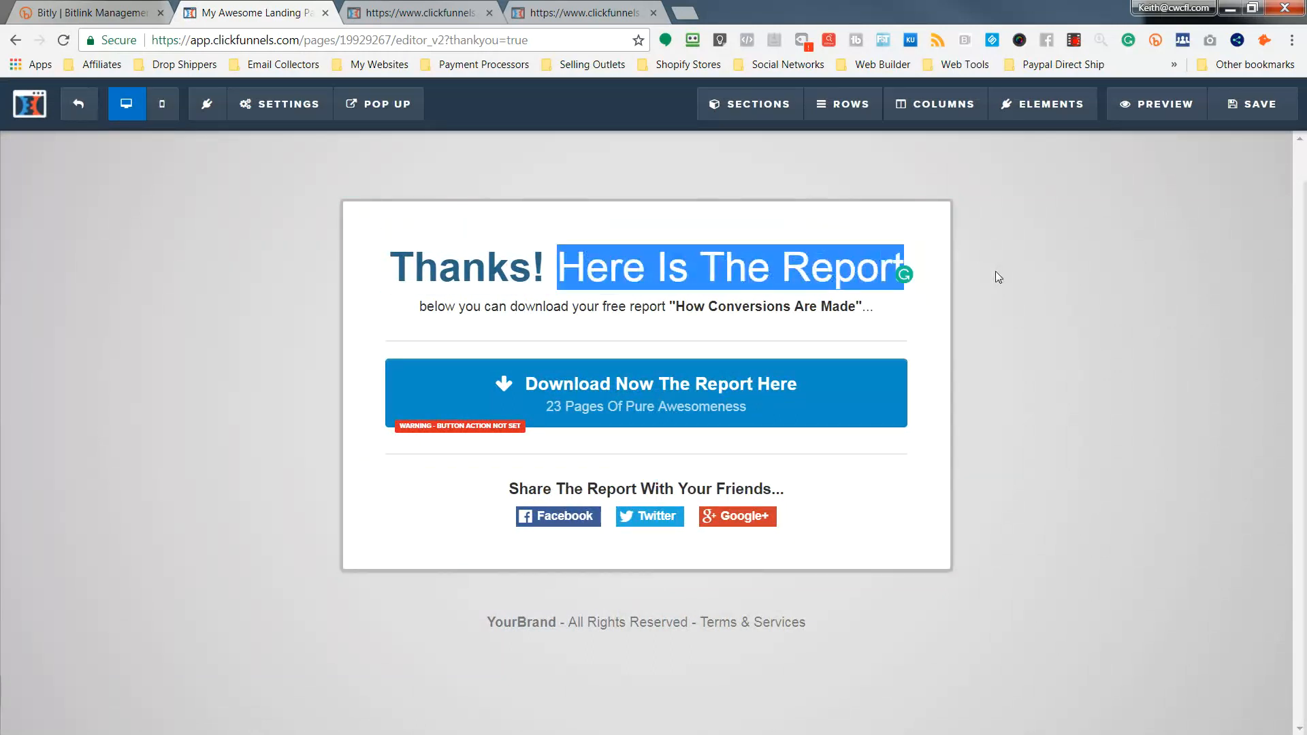
{"action": "left_click", "coordinate": [727, 268]}
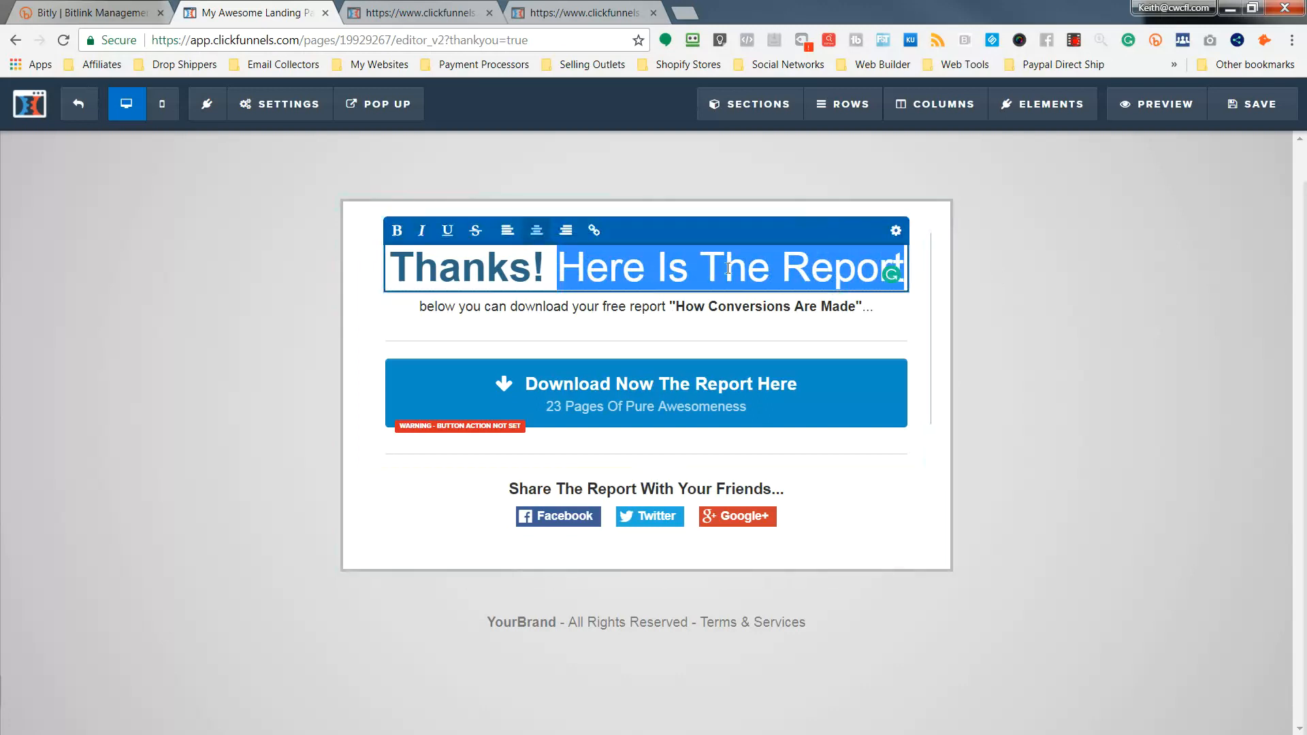
{"action": "key", "text": "Delete"}
{"action": "key", "text": "Delete"}
{"action": "key", "text": "Delete"}
{"action": "key", "text": "Delete"}
{"action": "key", "text": "Delete"}
{"action": "key", "text": "Delete"}
{"action": "key", "text": "Delete"}
{"action": "key", "text": "Delete"}
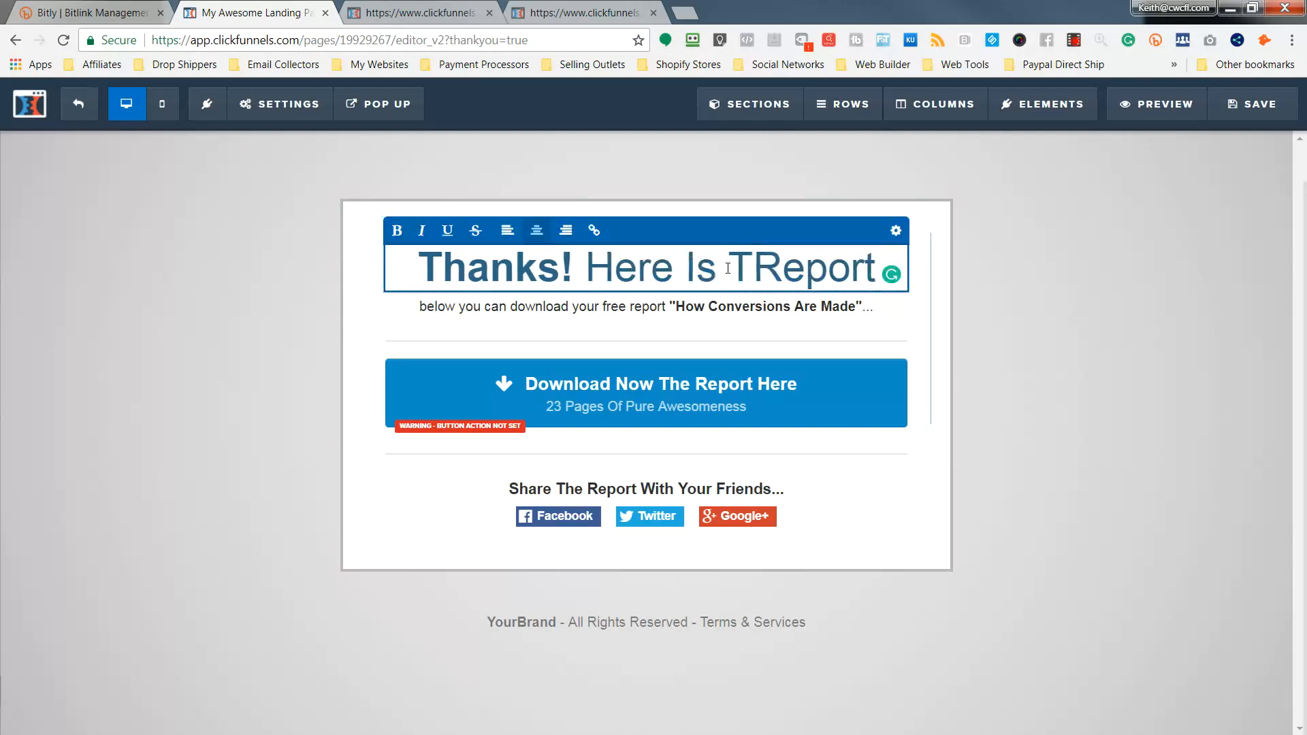
{"action": "key", "text": "BackSpace"}
{"action": "key", "text": "BackSpace"}
{"action": "key", "text": "BackSpace"}
{"action": "key", "text": "BackSpace"}
{"action": "key", "text": "BackSpace"}
{"action": "key", "text": "BackSpace"}
{"action": "key", "text": "BackSpace"}
{"action": "key", "text": "BackSpace"}
{"action": "key", "text": "BackSpace"}
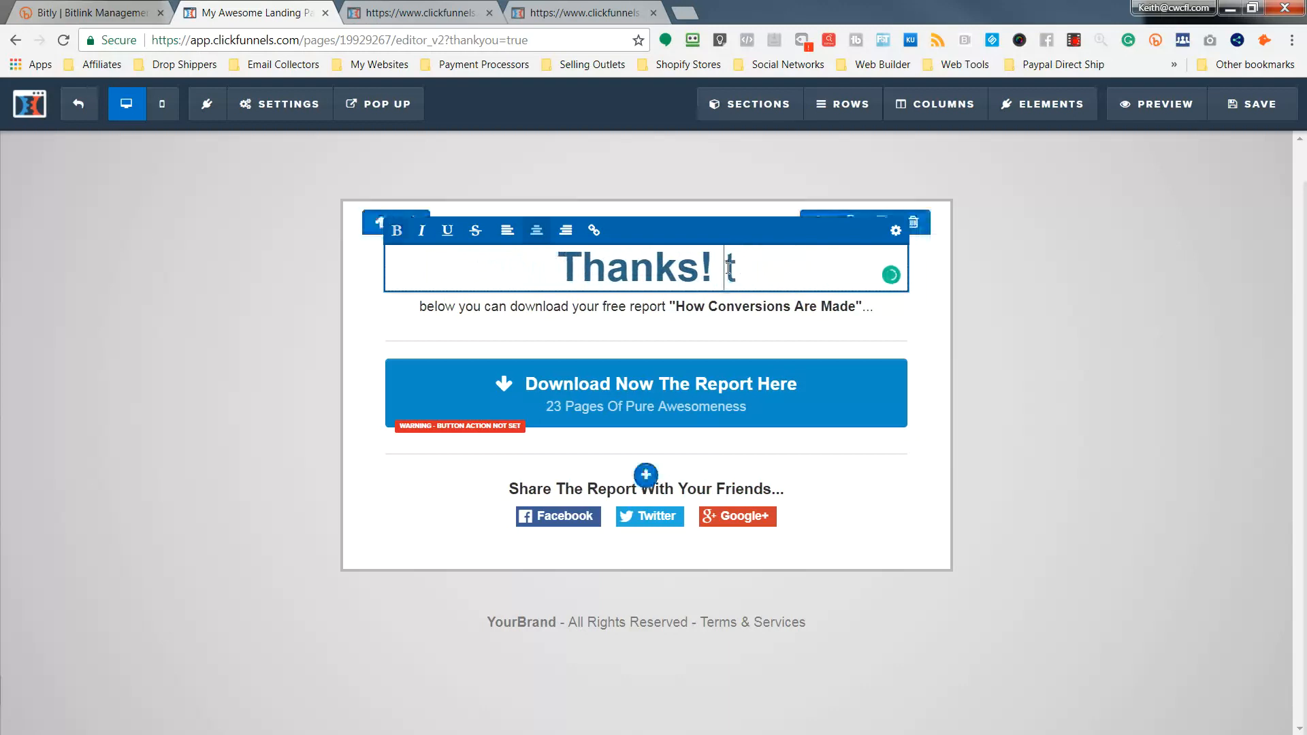
{"action": "type", "text": "Tha"}
{"action": "key", "text": "BackSpace"}
{"action": "key", "text": "BackSpace"}
{"action": "key", "text": "BackSpace"}
{"action": "key", "text": "Delete"}
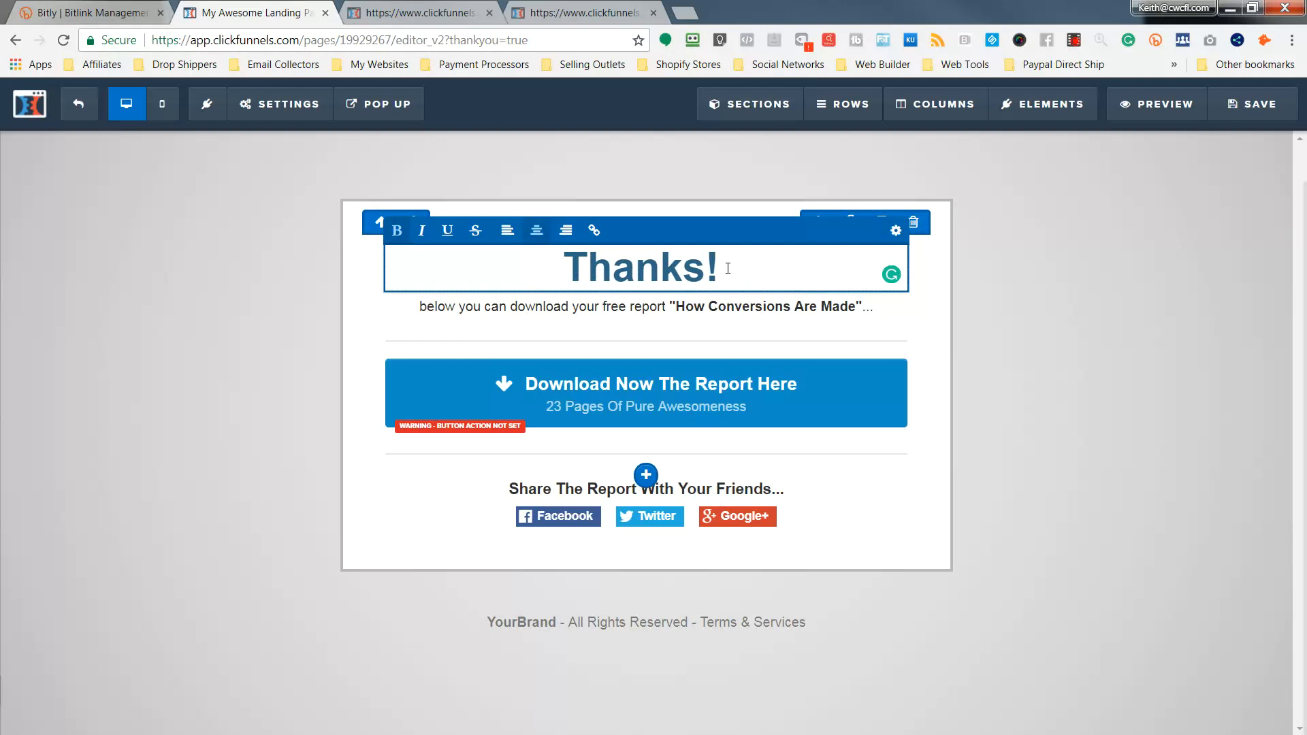
- Complete the headline after "Thanks!" with "We will be Calling Shortly To Book Your Appointment!"
{"action": "type", "text": "We will be calling"}
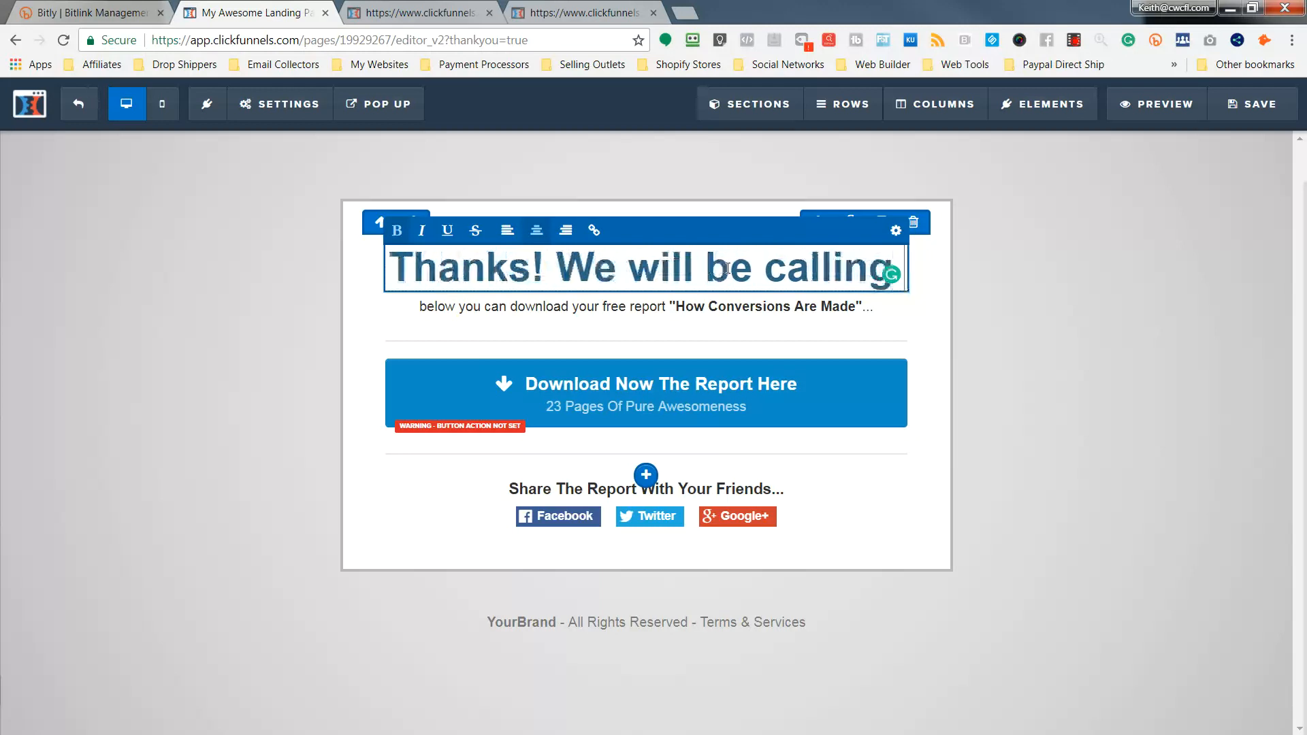
{"action": "key", "text": "BackSpace"}
{"action": "key", "text": "BackSpace"}
{"action": "key", "text": "BackSpace"}
{"action": "key", "text": "BackSpace"}
{"action": "key", "text": "BackSpace"}
{"action": "key", "text": "BackSpace"}
{"action": "key", "text": "BackSpace"}
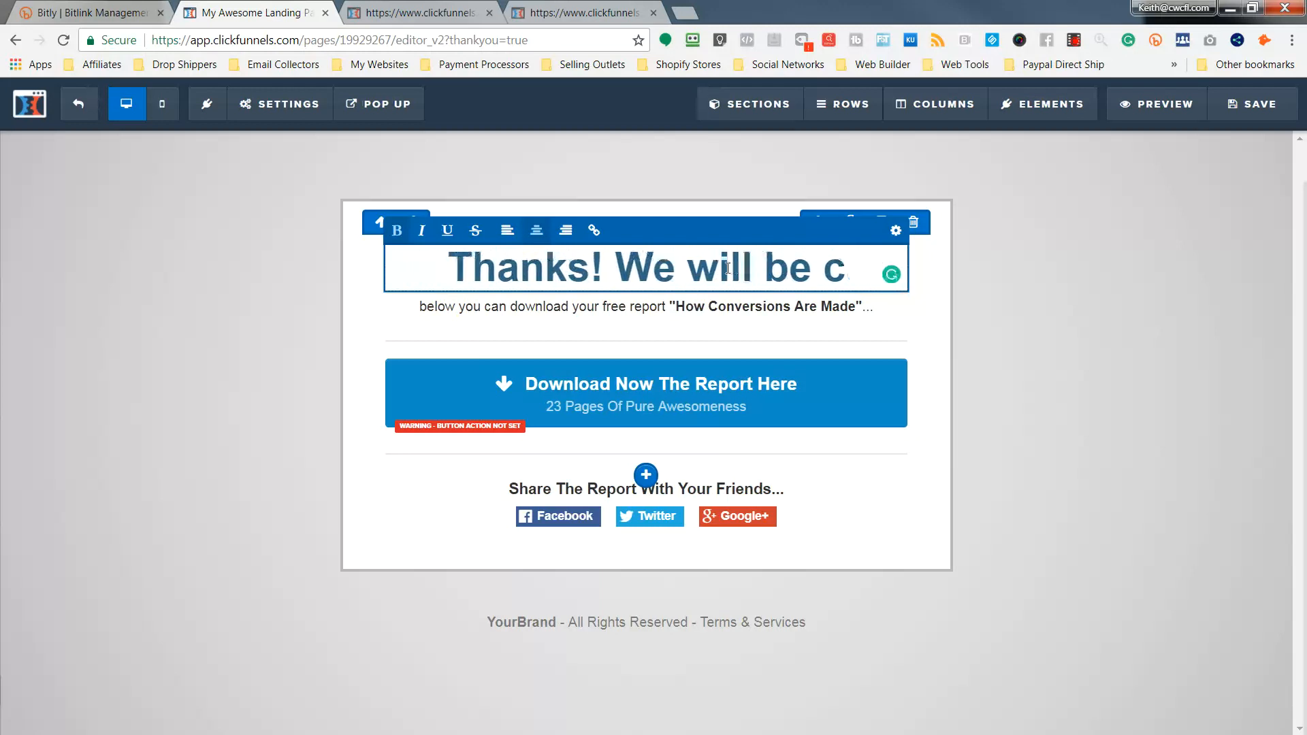
{"action": "type", "text": "Calling"}
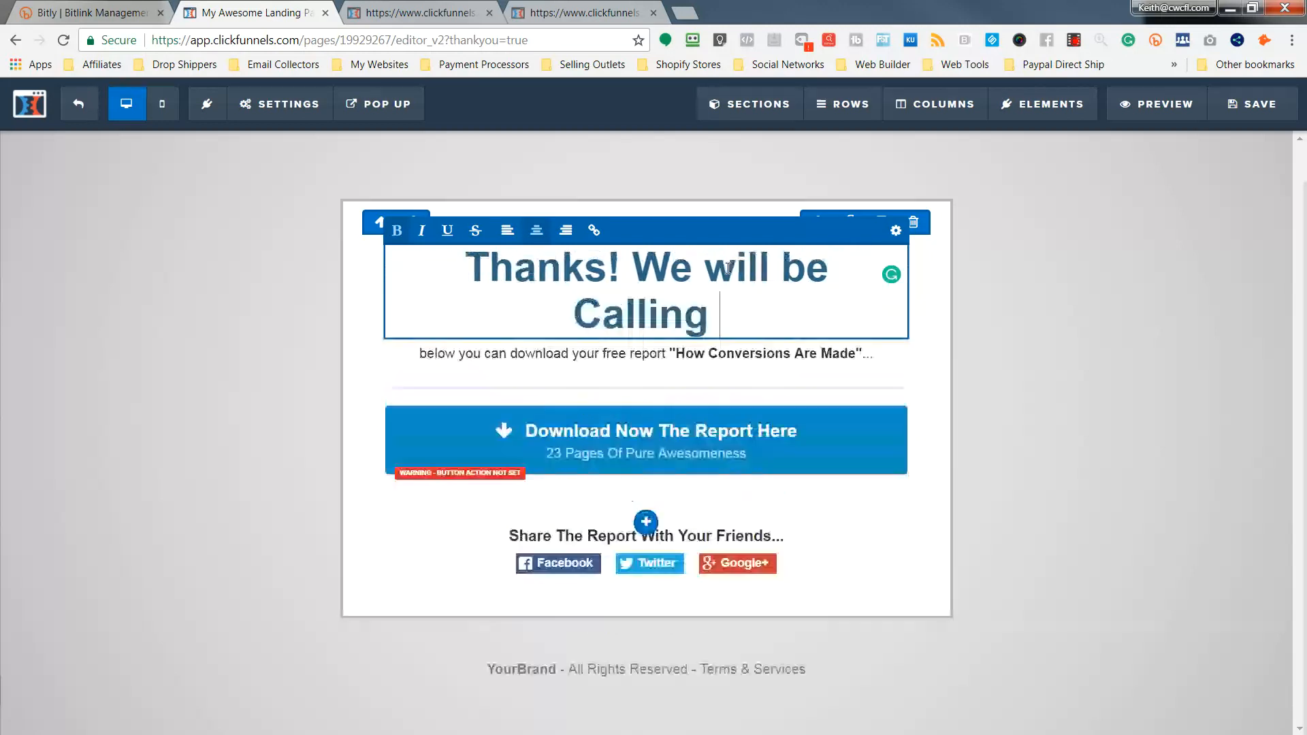
{"action": "type", "text": " Shor"}
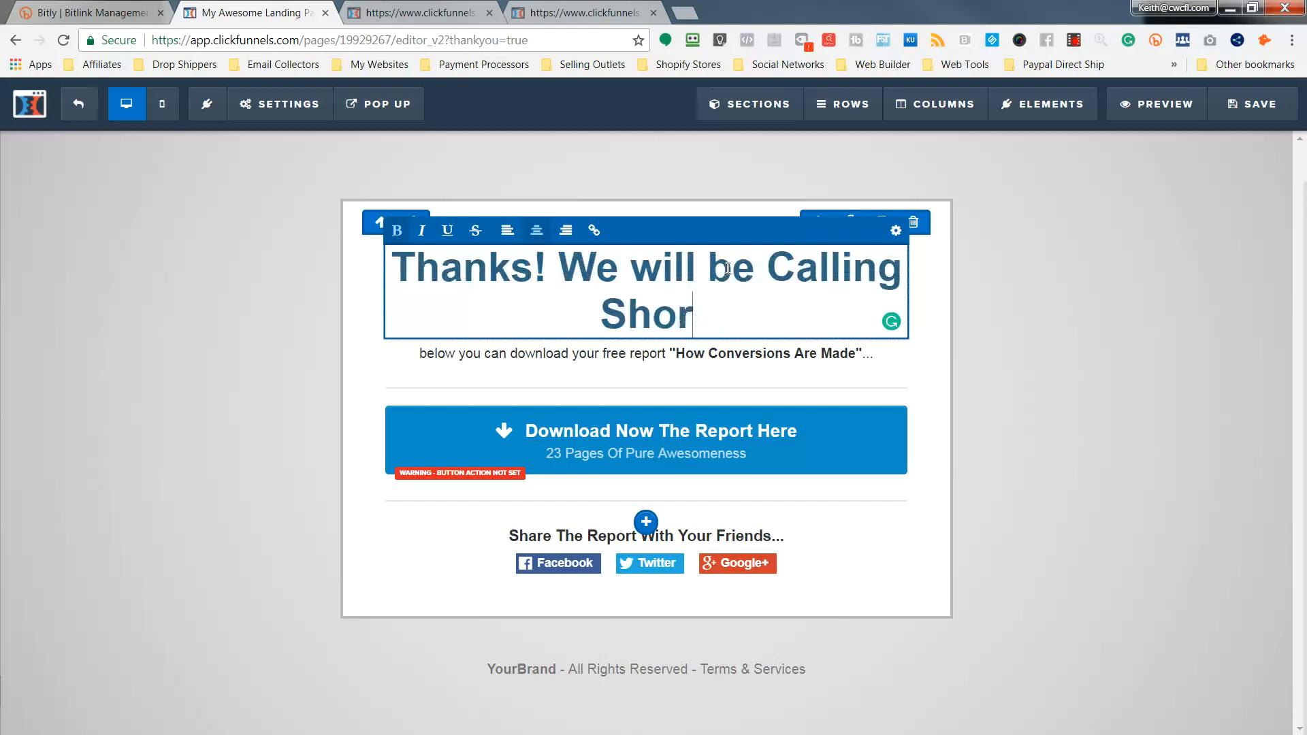
{"action": "type", "text": "tly "}
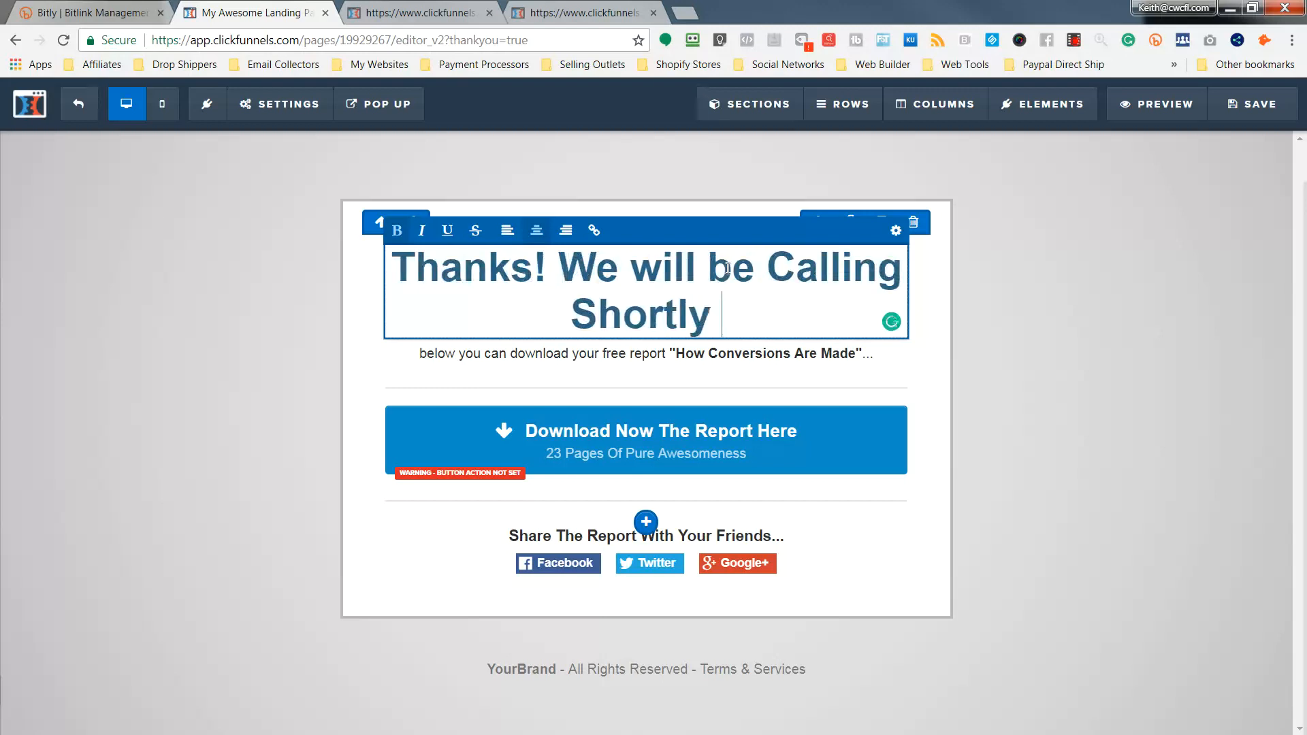
{"action": "type", "text": "To Book "}
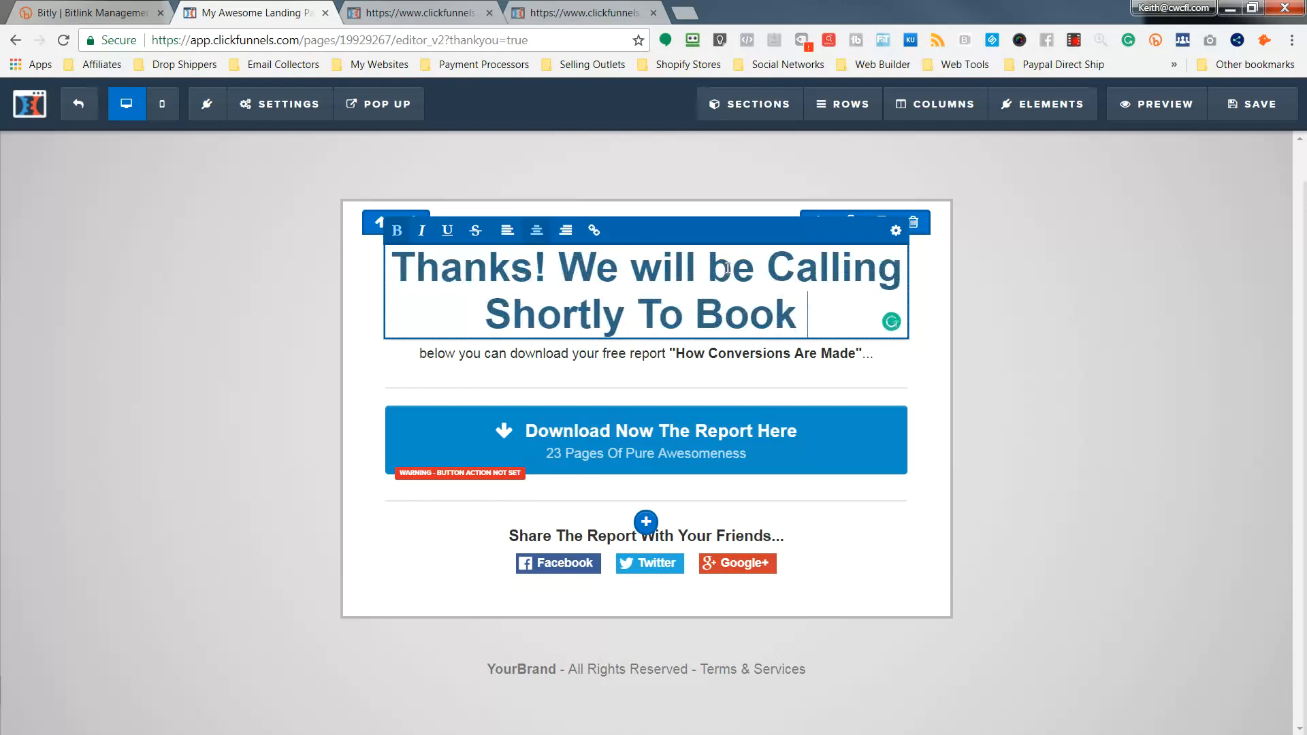
{"action": "type", "text": "Your App"}
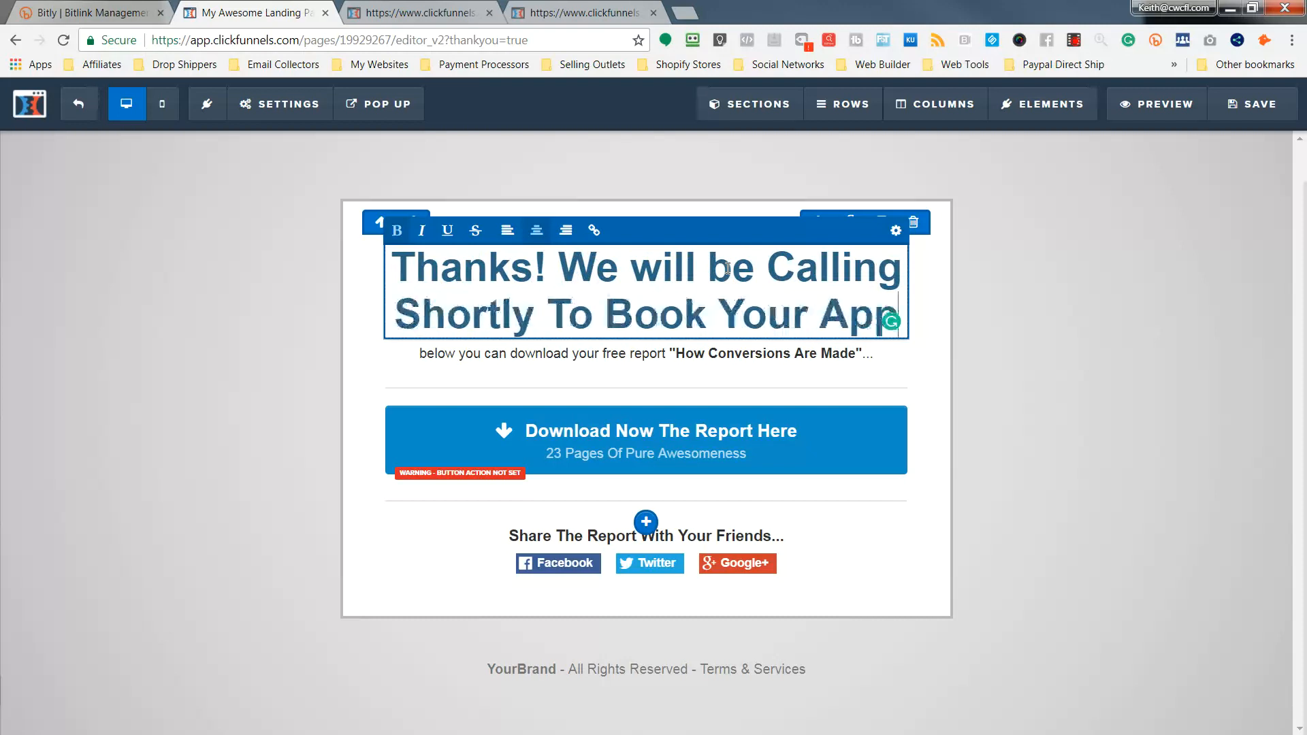
{"action": "type", "text": "ointmen"}
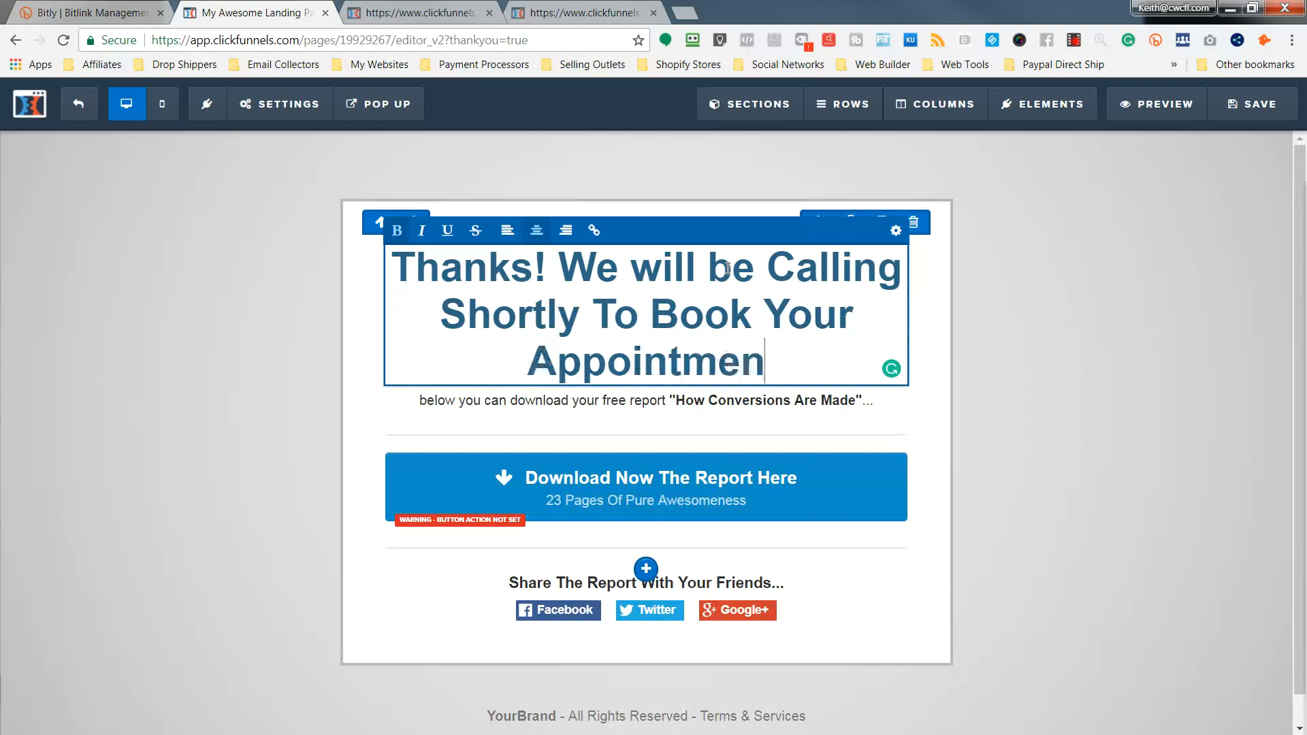
{"action": "type", "text": "t"}
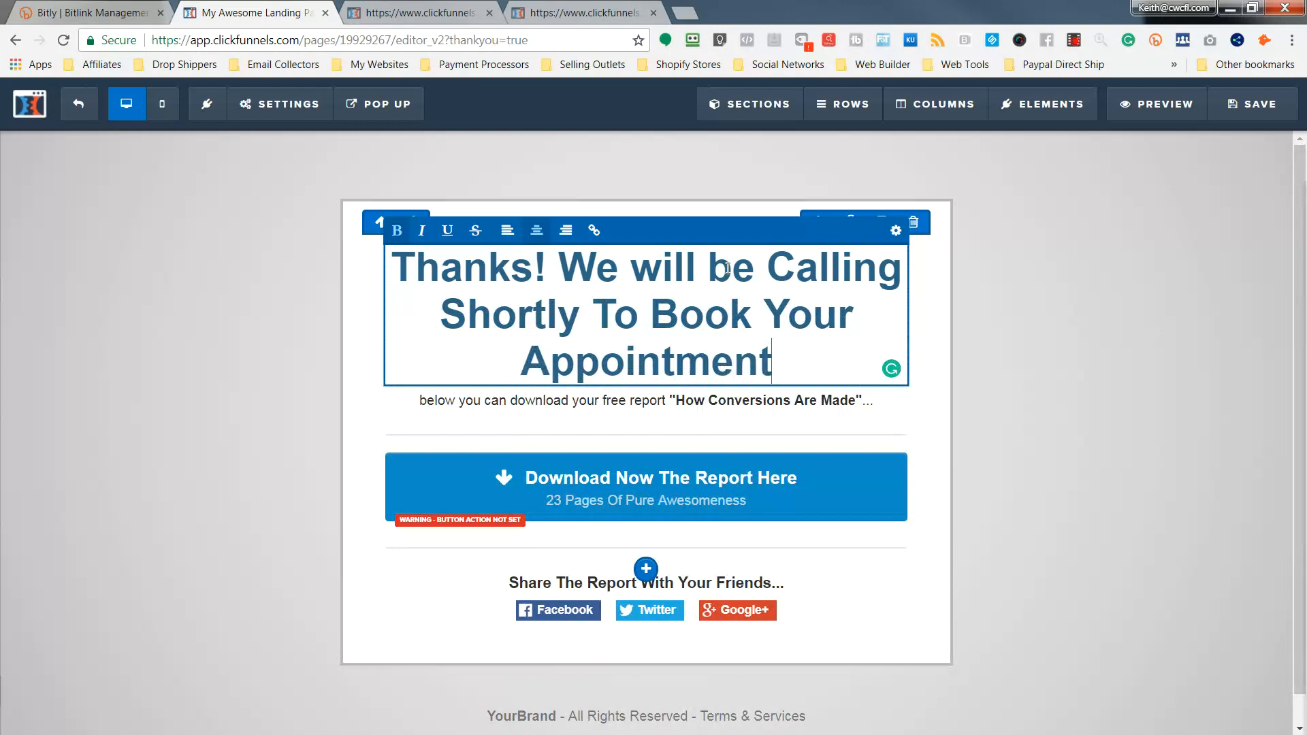
{"action": "left_click", "coordinate": [636, 364]}
{"action": "left_click", "coordinate": [773, 366]}
{"action": "type", "text": "!"}
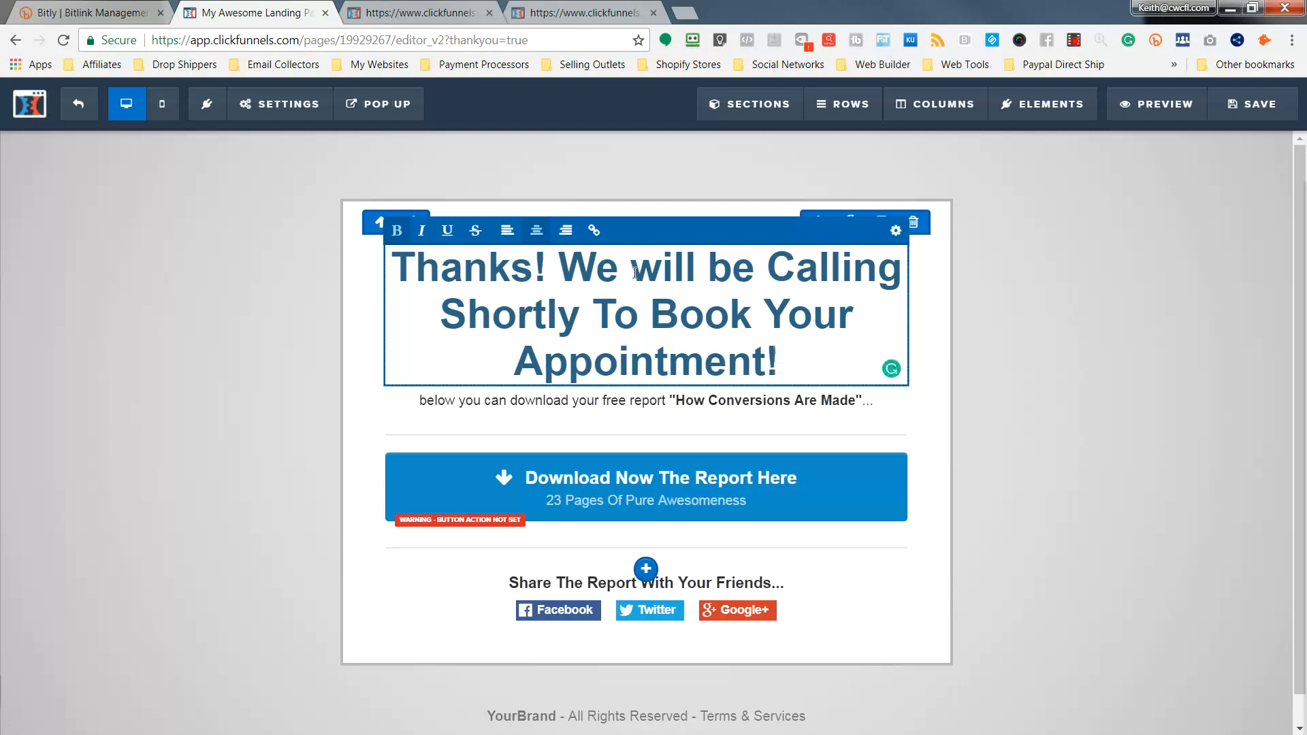
- Delete the free report download text line below the Thank You page's headline
{"action": "left_click", "coordinate": [659, 400]}
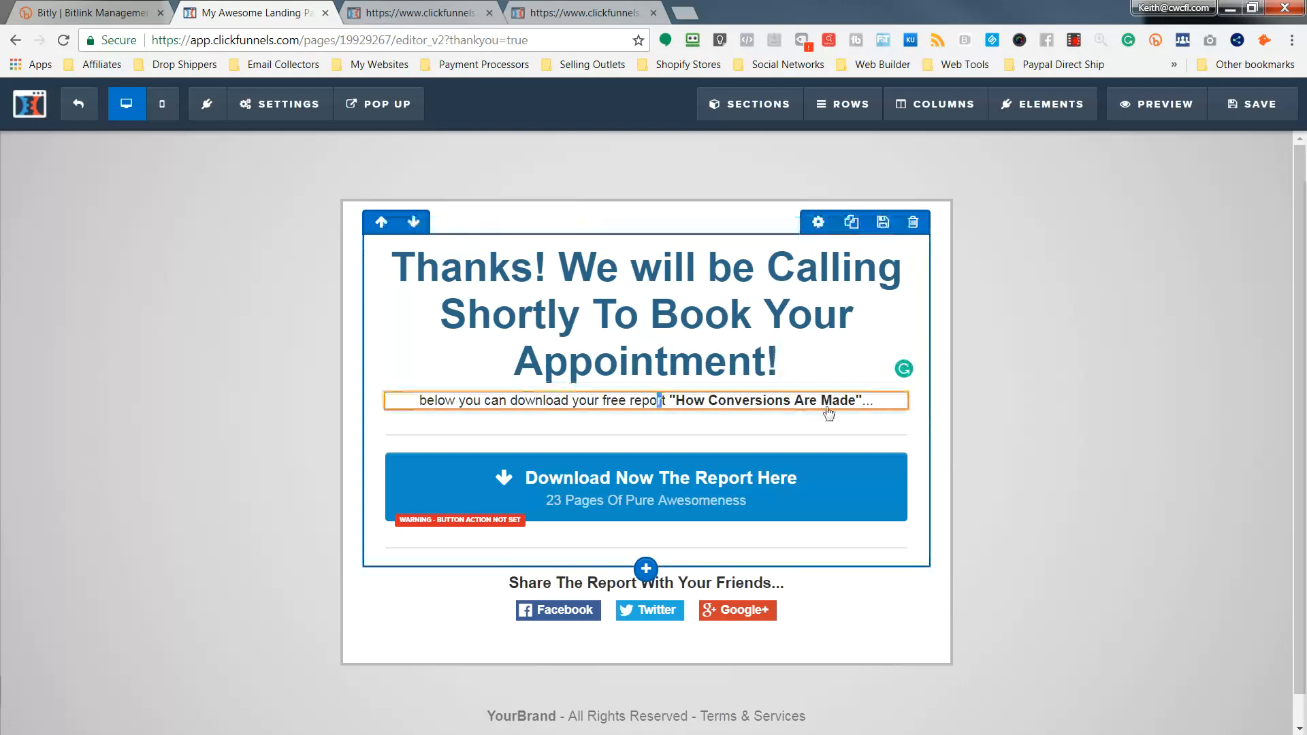
{"action": "left_click", "coordinate": [892, 382]}
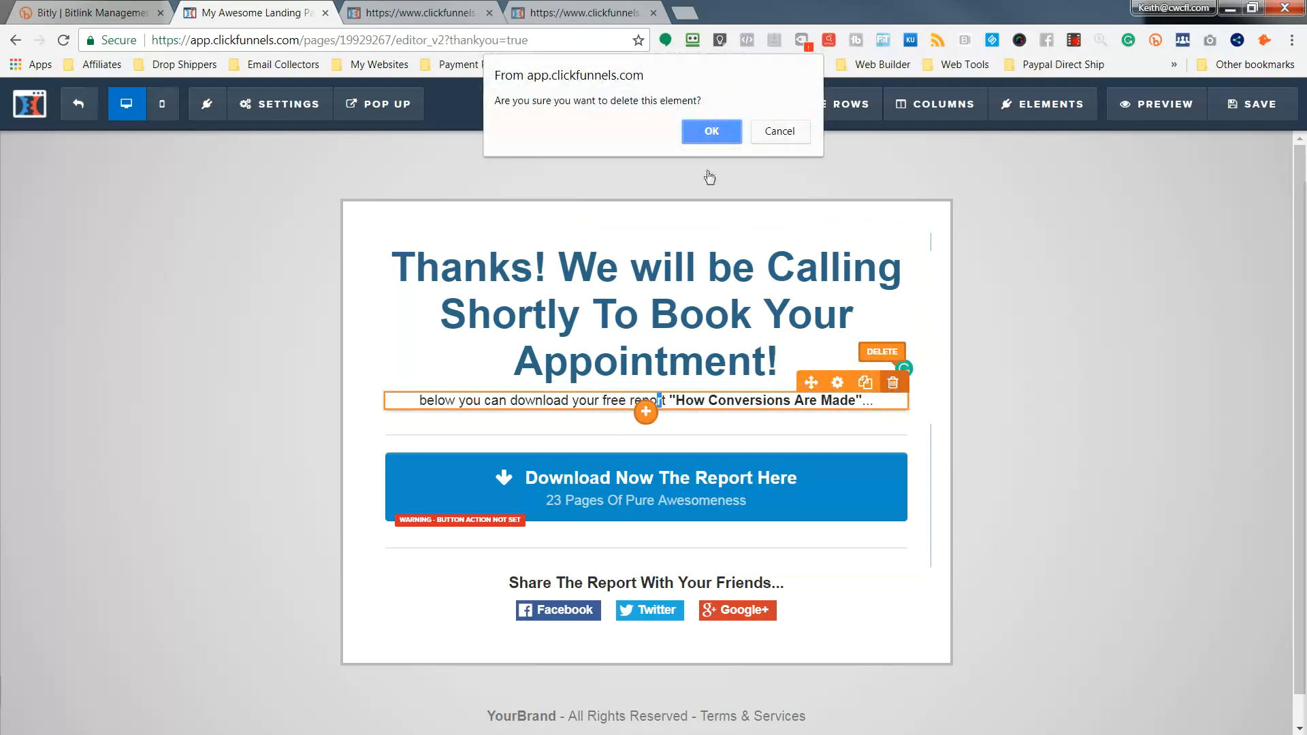
{"action": "left_click", "coordinate": [708, 133]}
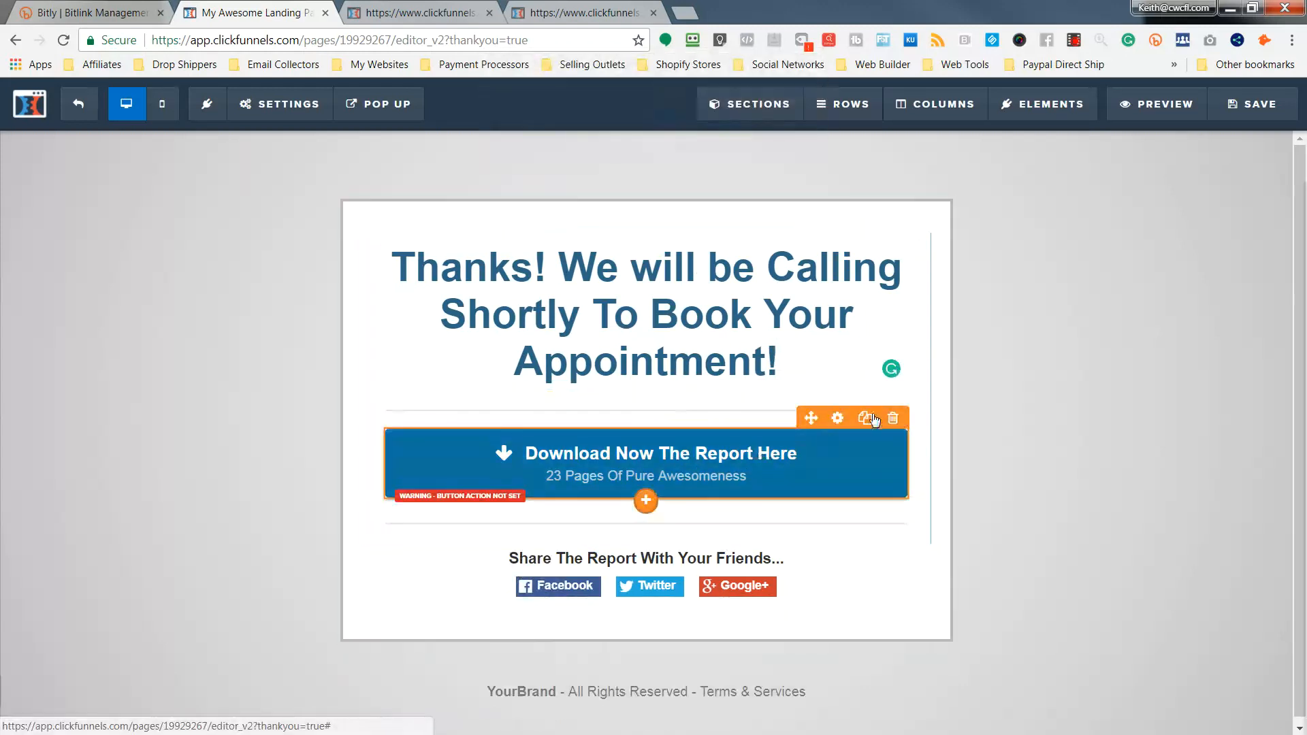
- Replace the download button's main text with "View are products Now!"
{"action": "left_click", "coordinate": [888, 433]}
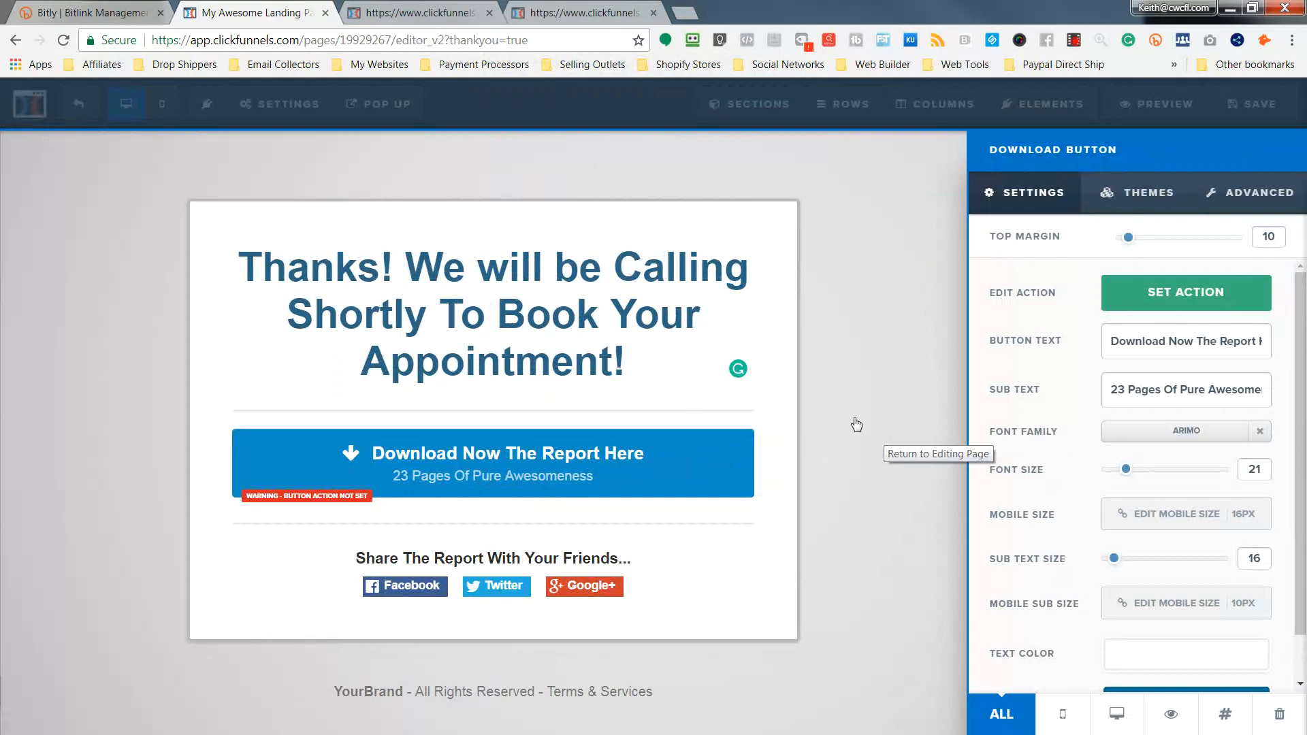
{"action": "left_click", "coordinate": [598, 458]}
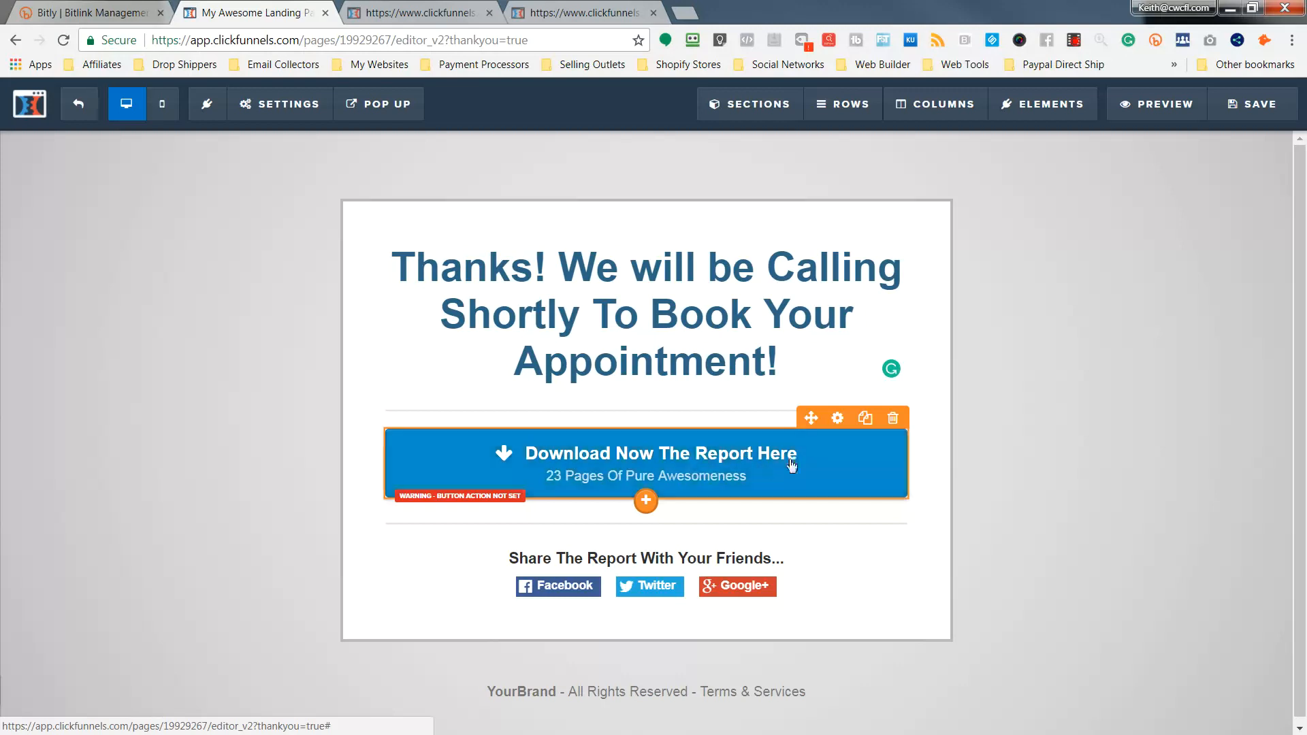
{"action": "left_click", "coordinate": [836, 418]}
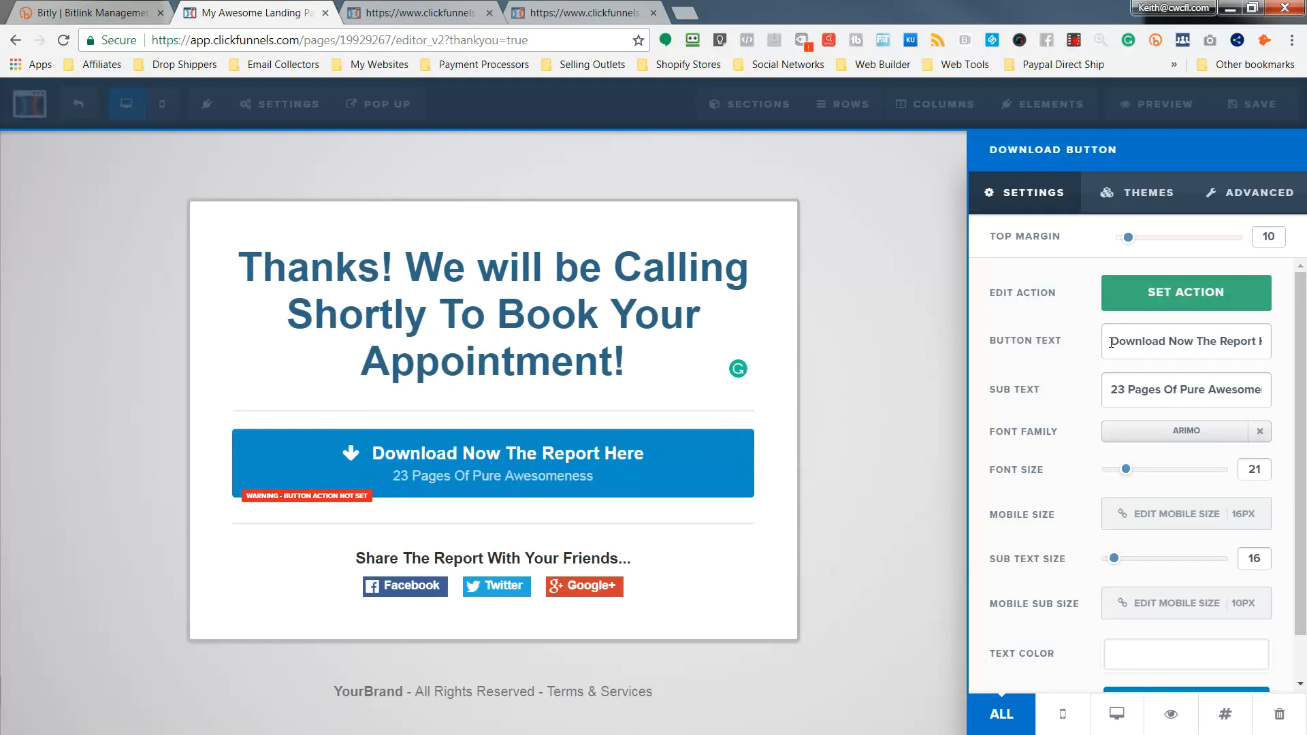
{"action": "left_click_drag", "start_coordinate": [1112, 342], "coordinate": [1304, 338]}
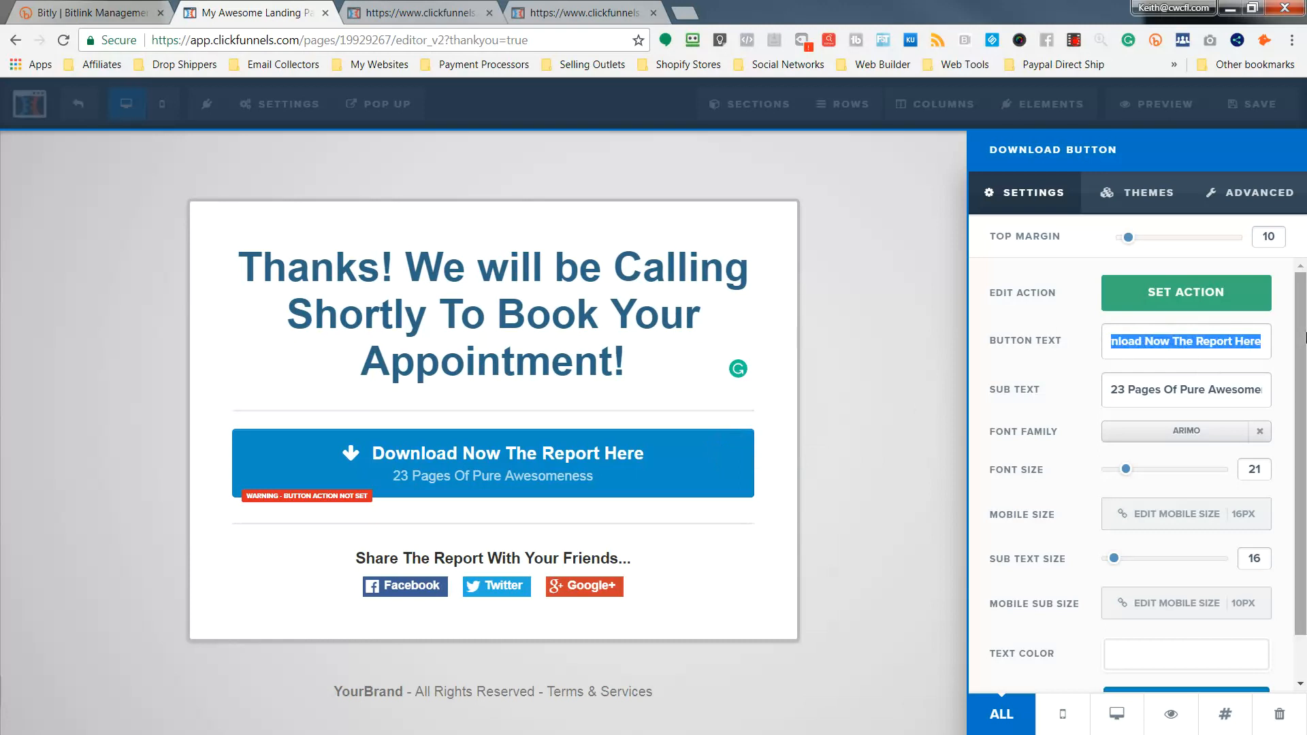
{"action": "key", "text": "BackSpace"}
{"action": "type", "text": "View are product"}
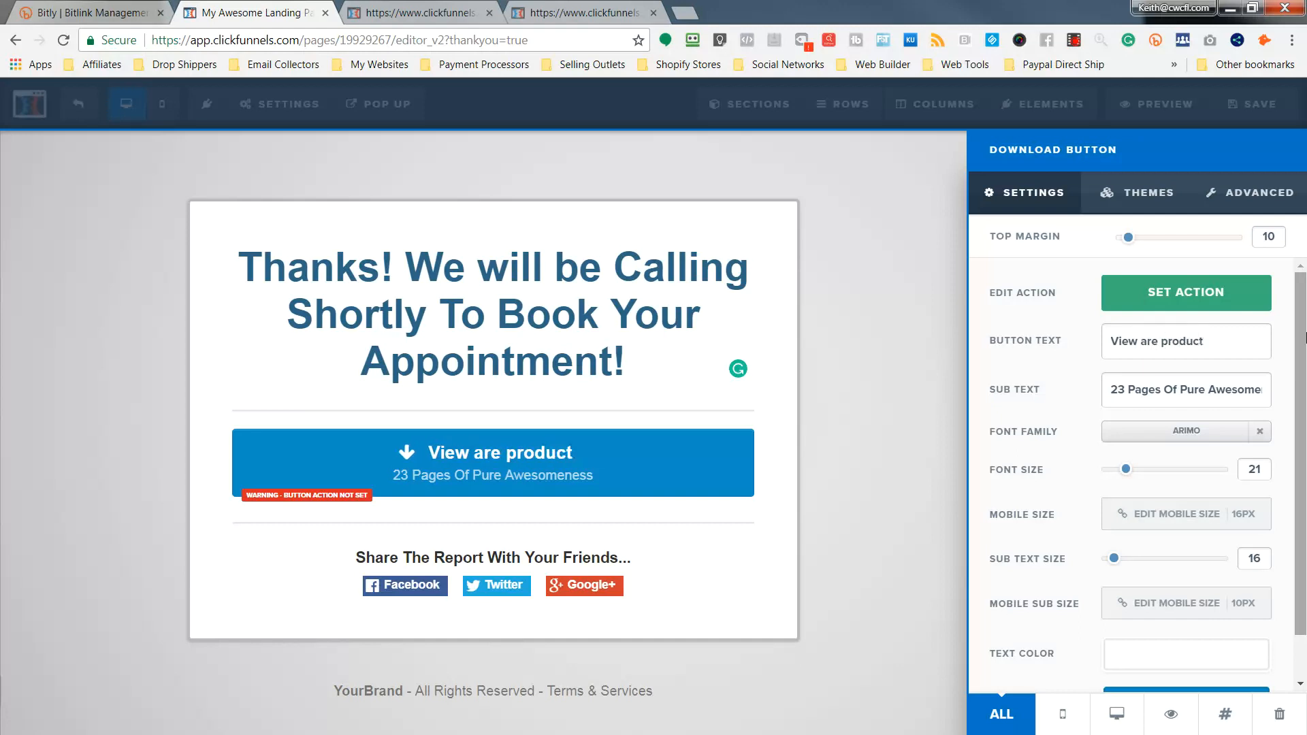
{"action": "type", "text": "sh"}
{"action": "key", "text": "BackSpace"}
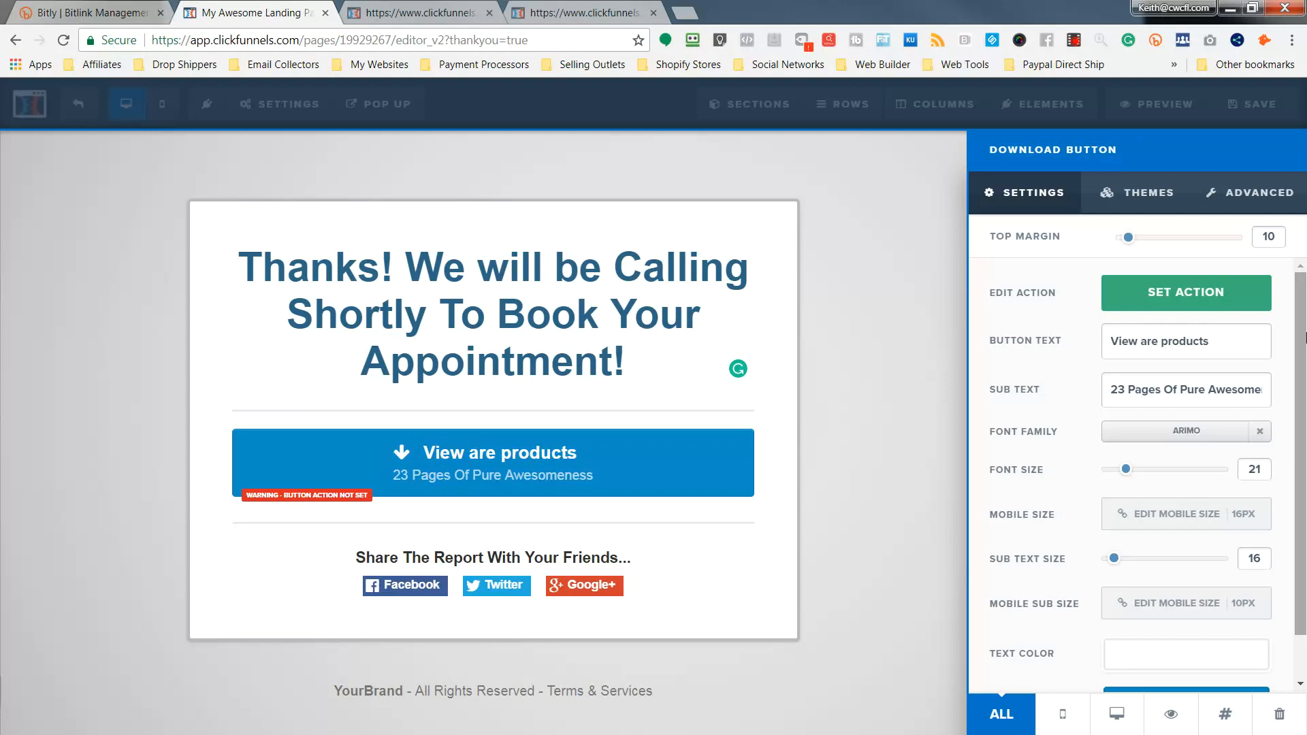
{"action": "type", "text": "Now "}
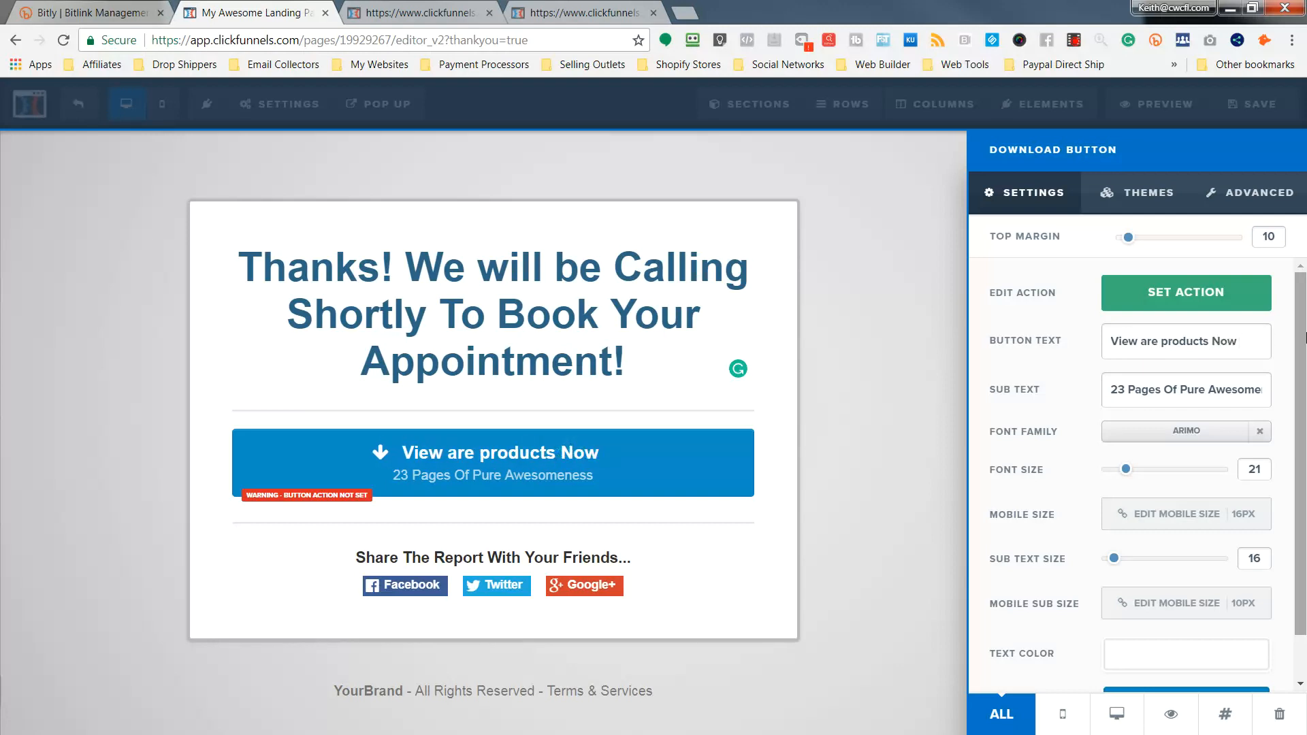
{"action": "type", "text": "!"}
{"action": "key", "text": "BackSpace"}
{"action": "key", "text": "BackSpace"}
{"action": "type", "text": "!"}
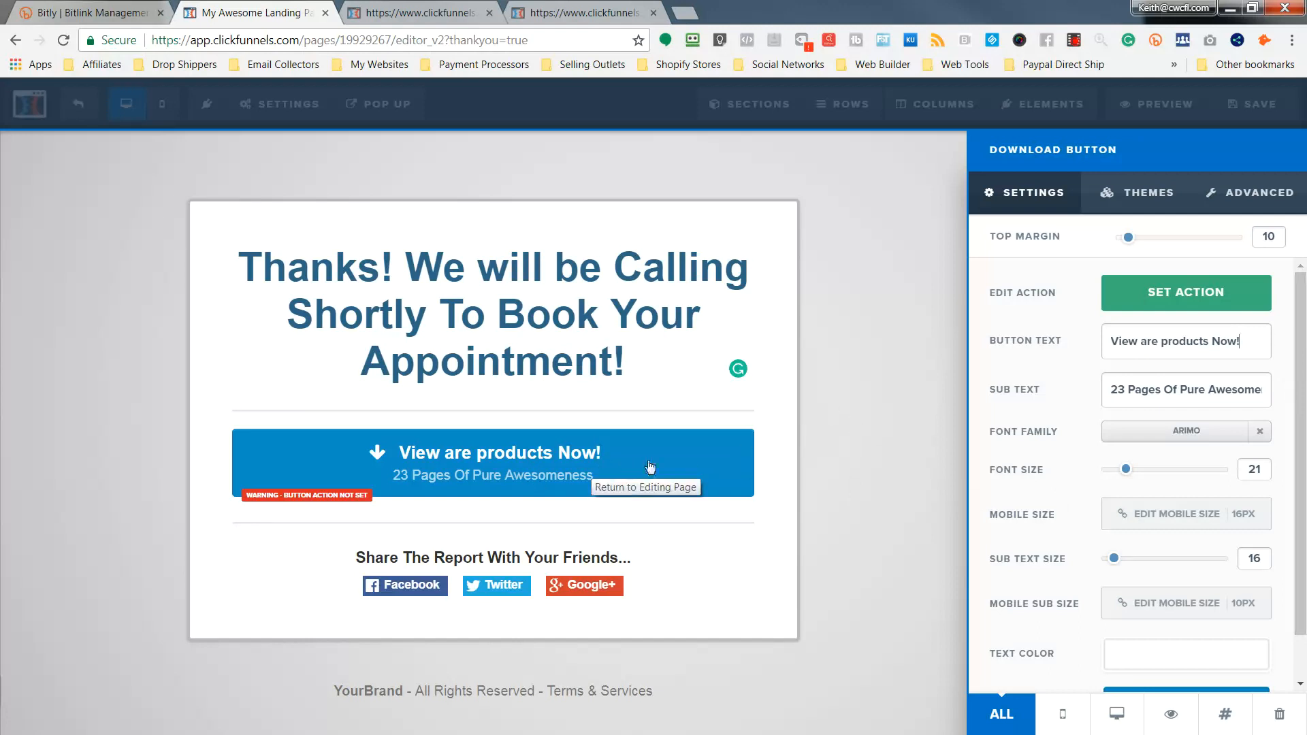
{"action": "left_click", "coordinate": [569, 481]}
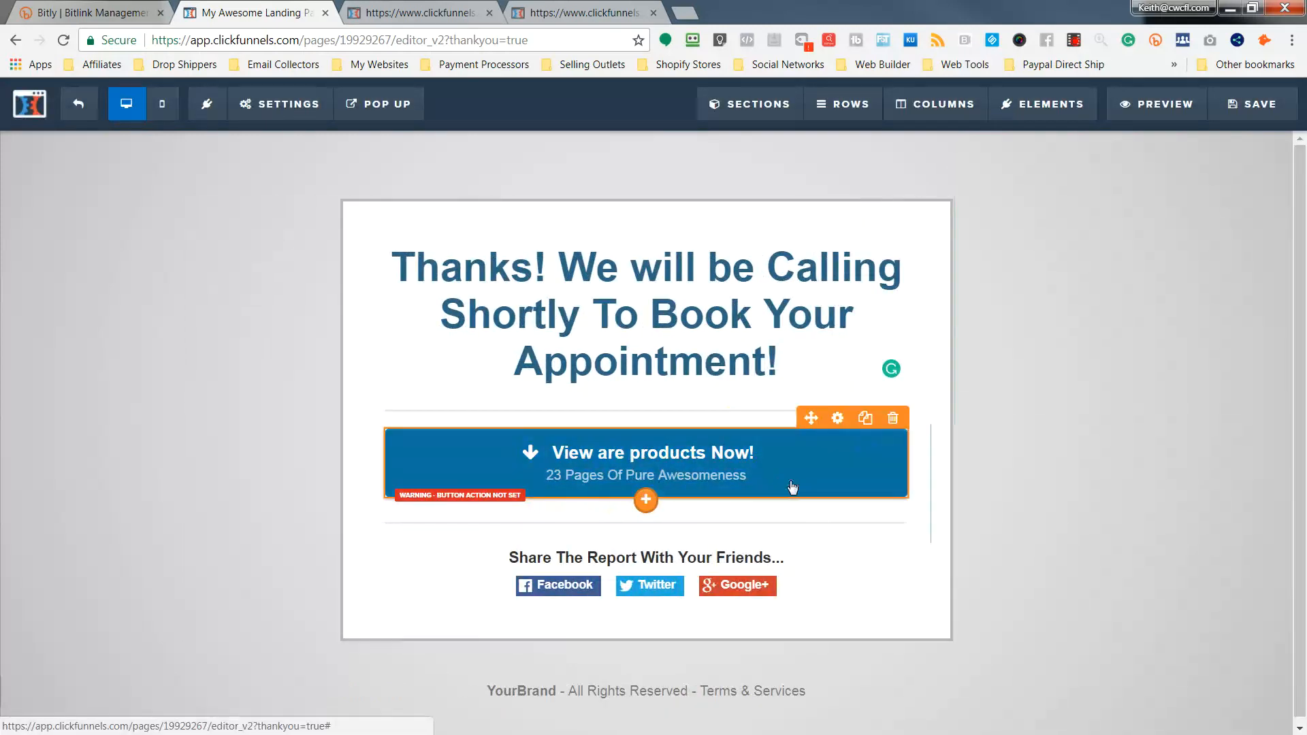
- Clear the "23 Pages Of Pure Awesomeness" sub text from the download button
{"action": "left_click", "coordinate": [682, 487]}
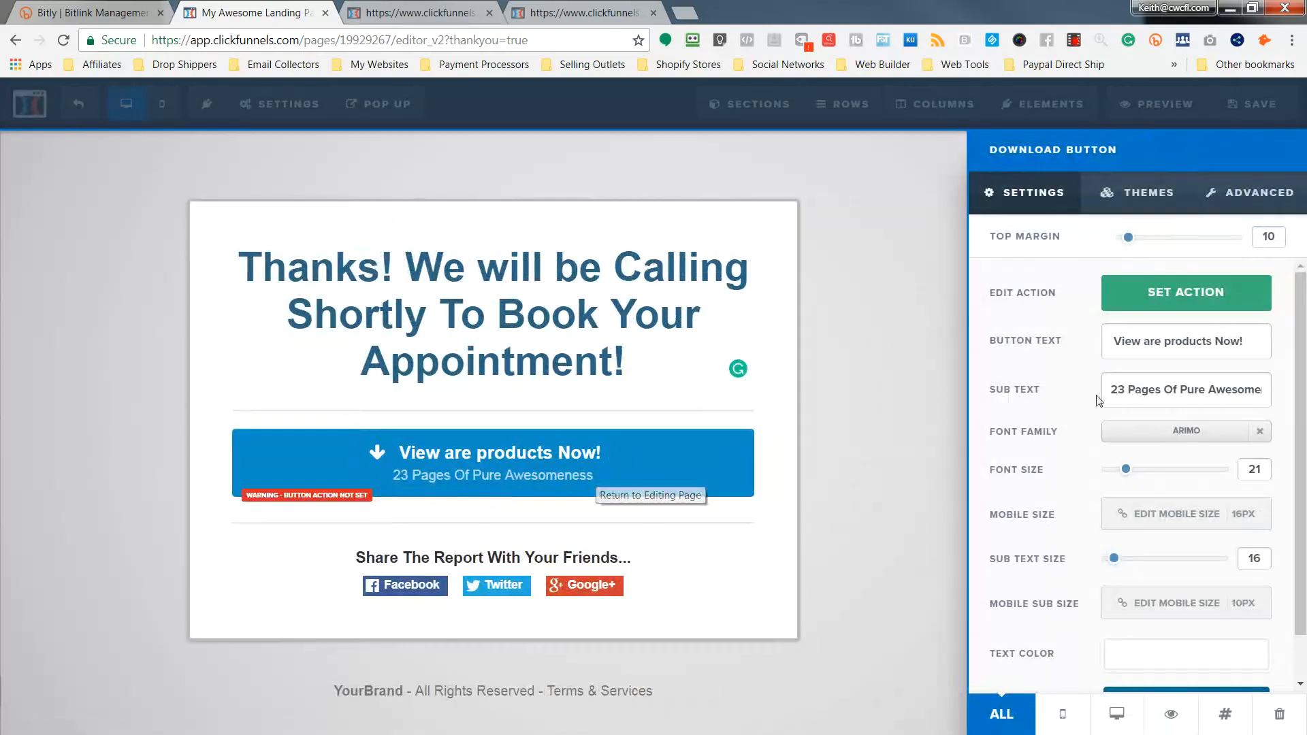
{"action": "left_click_drag", "start_coordinate": [1109, 389], "coordinate": [1305, 386]}
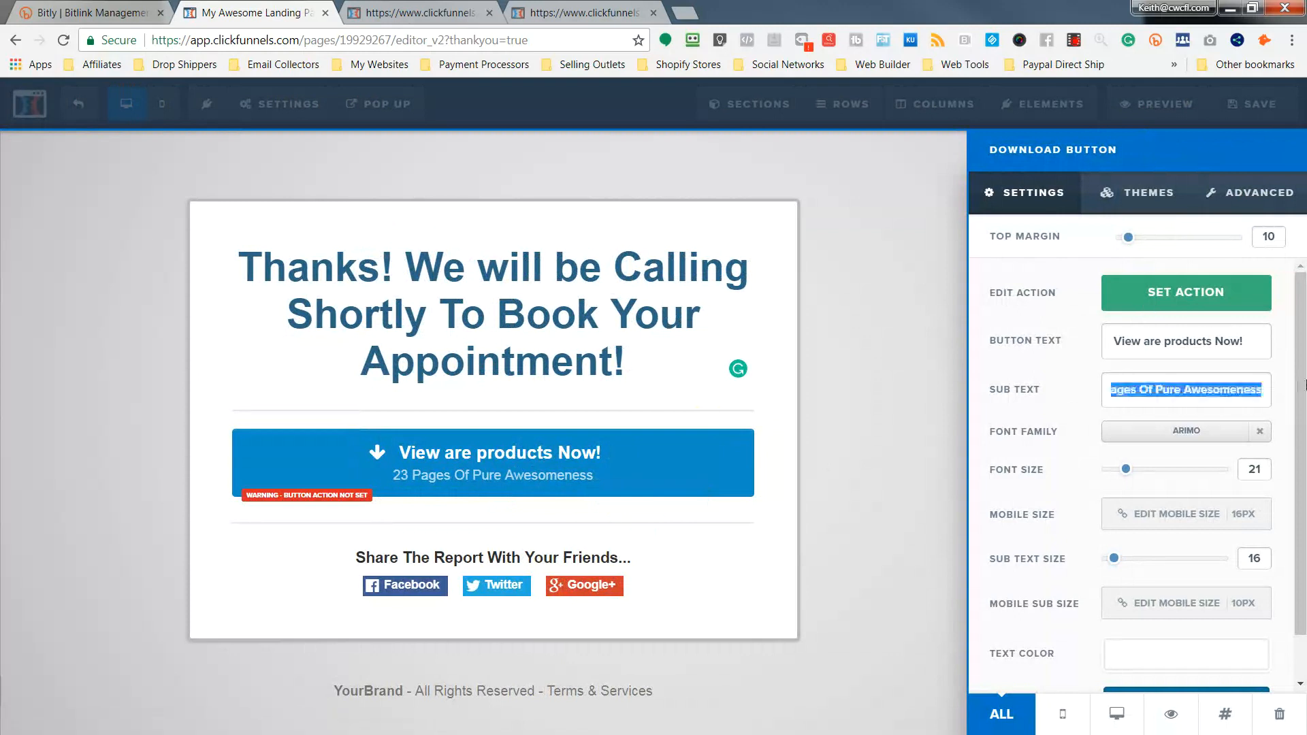
{"action": "key", "text": "BackSpace"}
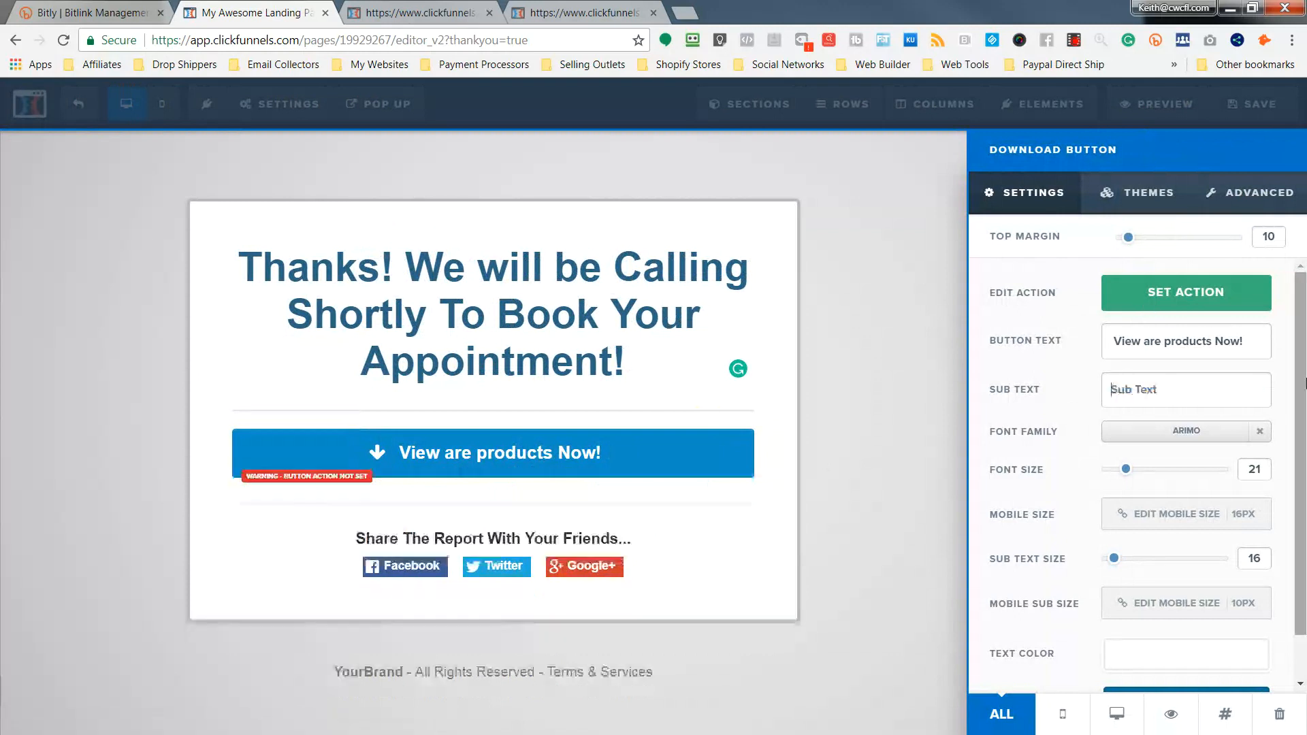
- Set the download button's action to go to the next step in the funnel
{"action": "left_click", "coordinate": [1145, 298]}
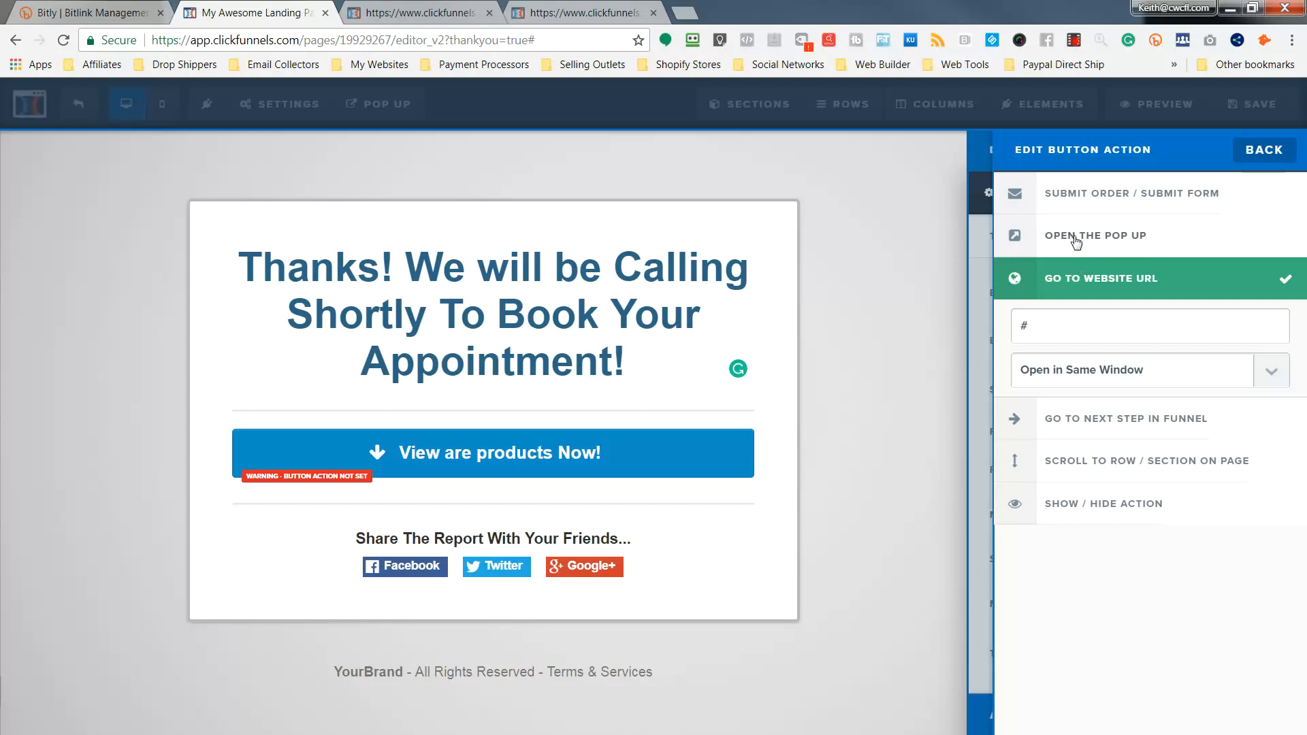
{"action": "left_click", "coordinate": [1079, 205]}
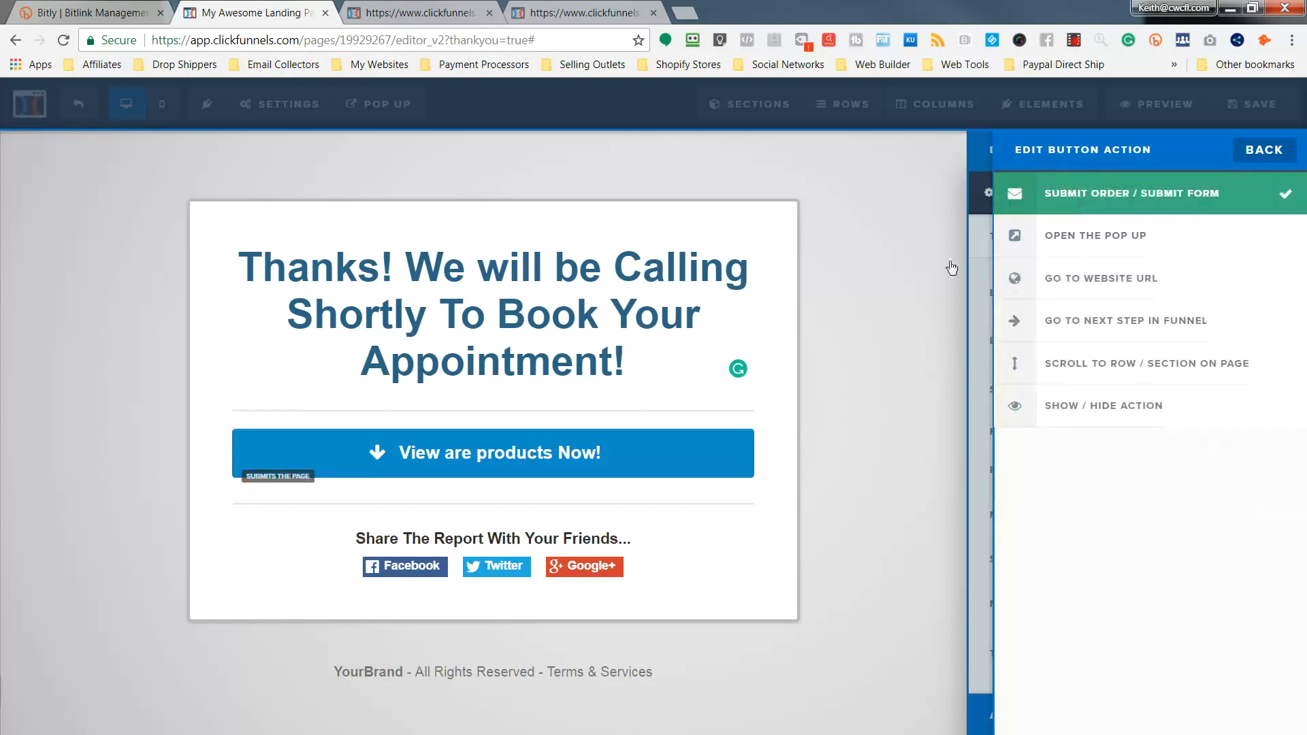
{"action": "left_click", "coordinate": [1052, 334]}
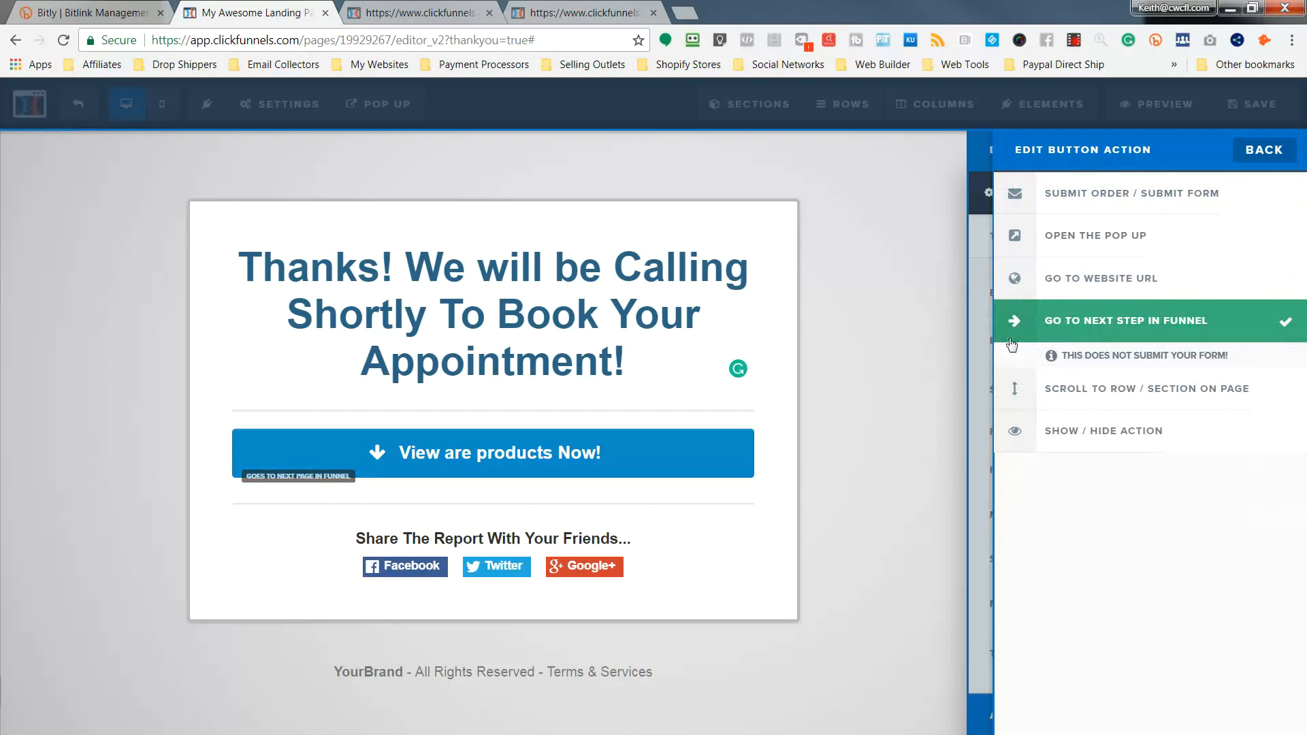
{"action": "left_click", "coordinate": [901, 326]}
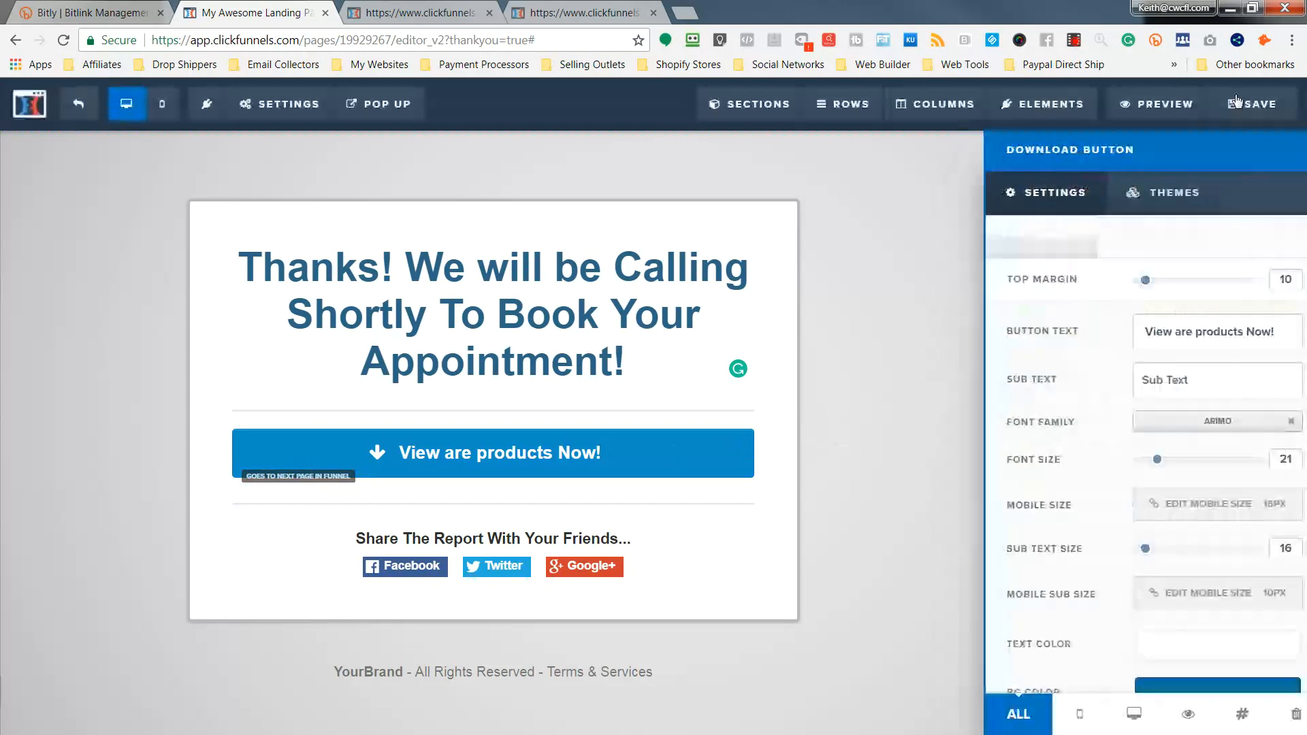
- Save the Thank You page, keeping the default SEO meta data, and return to the funnel's steps overview
{"action": "left_click", "coordinate": [1260, 104]}
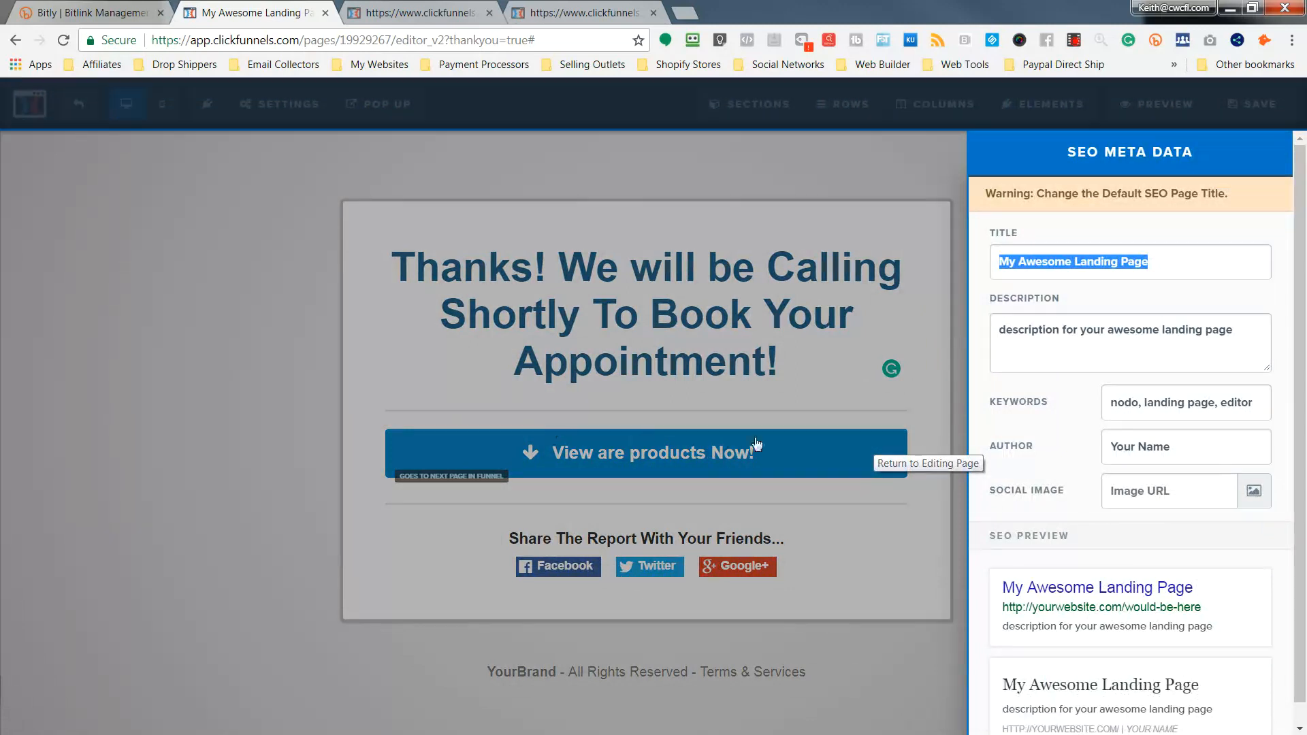
{"action": "left_click", "coordinate": [939, 177]}
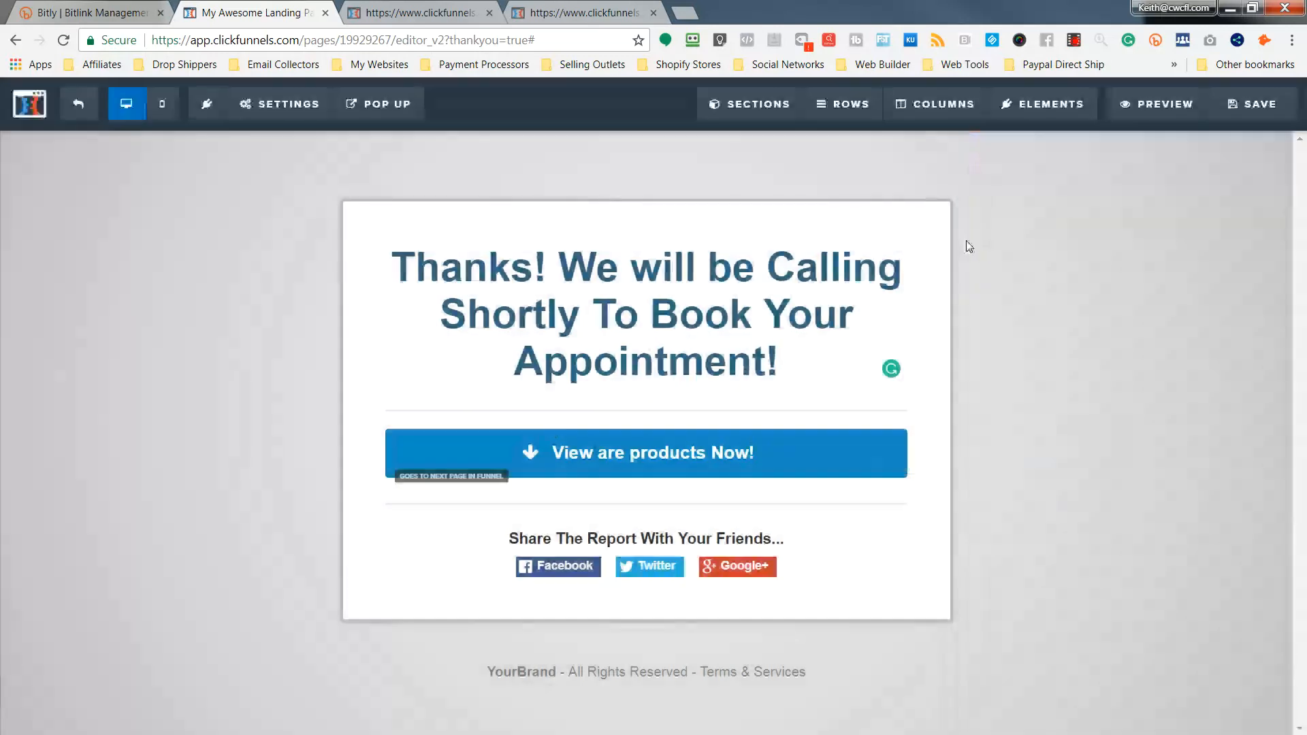
{"action": "mouse_move", "coordinate": [627, 546]}
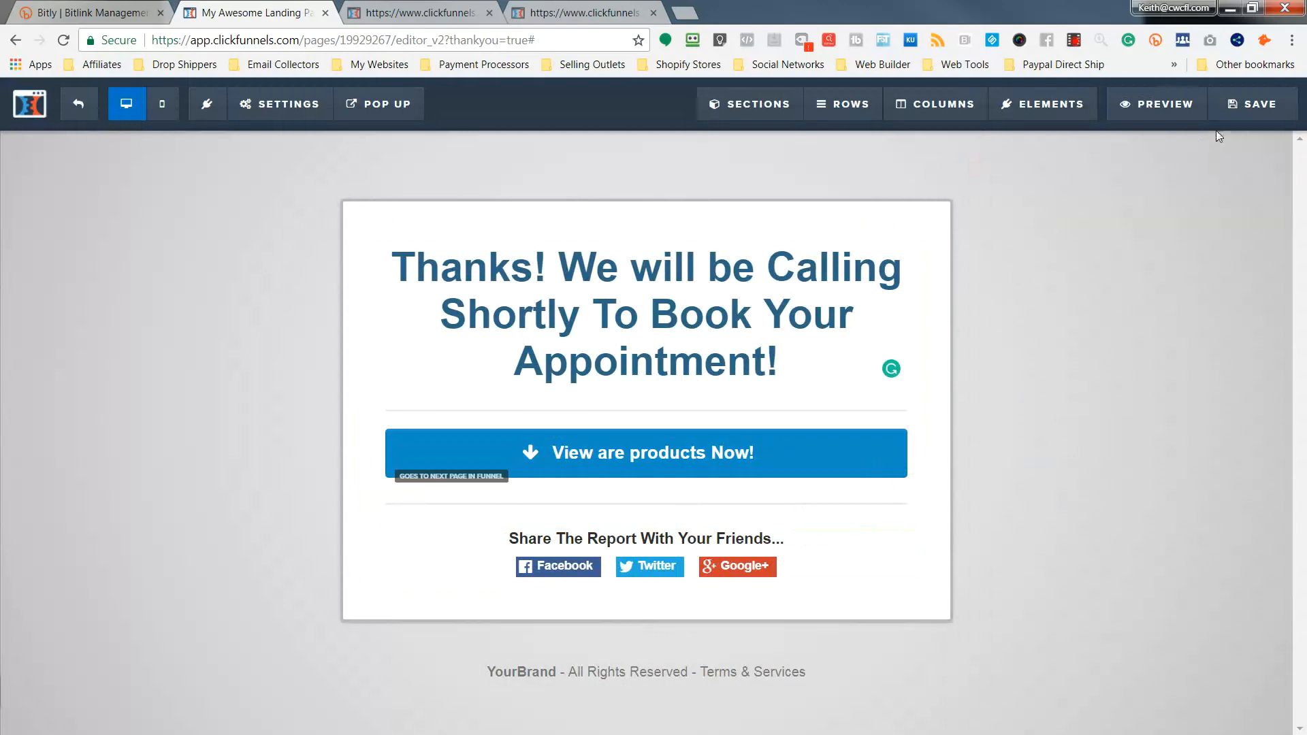
{"action": "left_click", "coordinate": [1259, 103]}
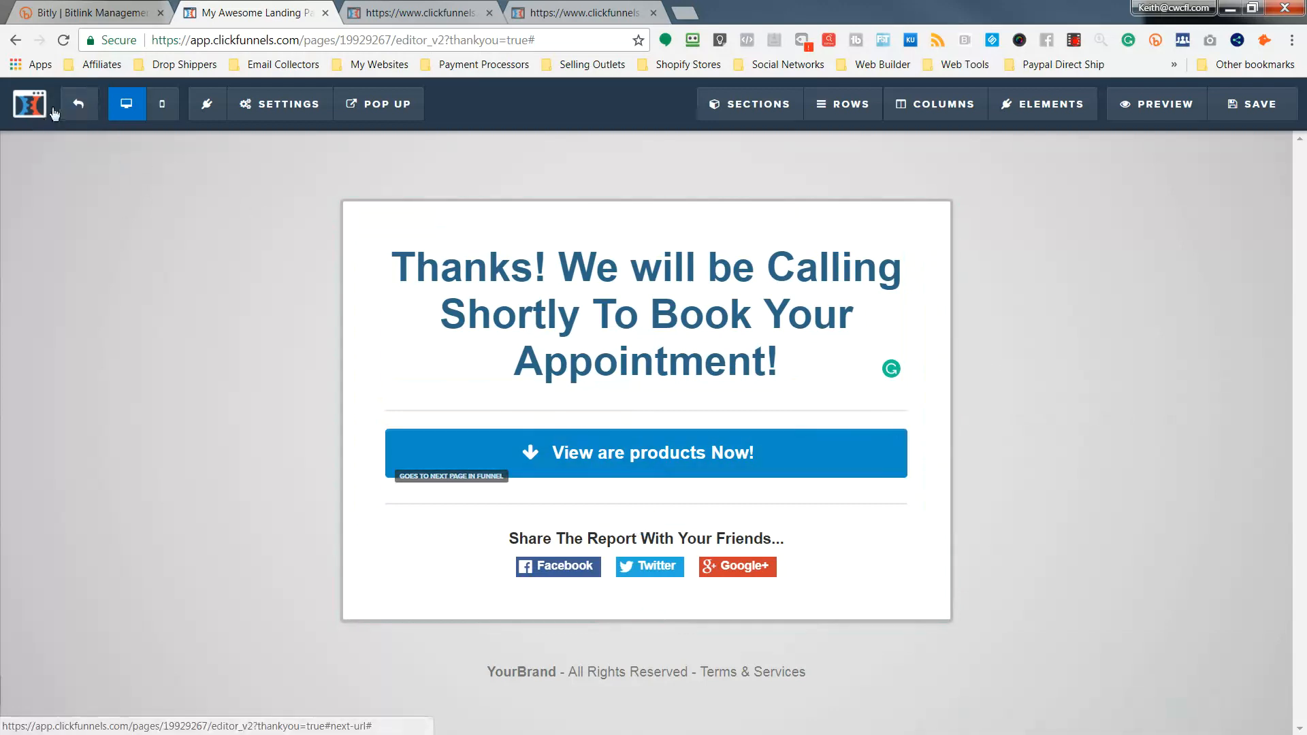
{"action": "left_click", "coordinate": [78, 108]}
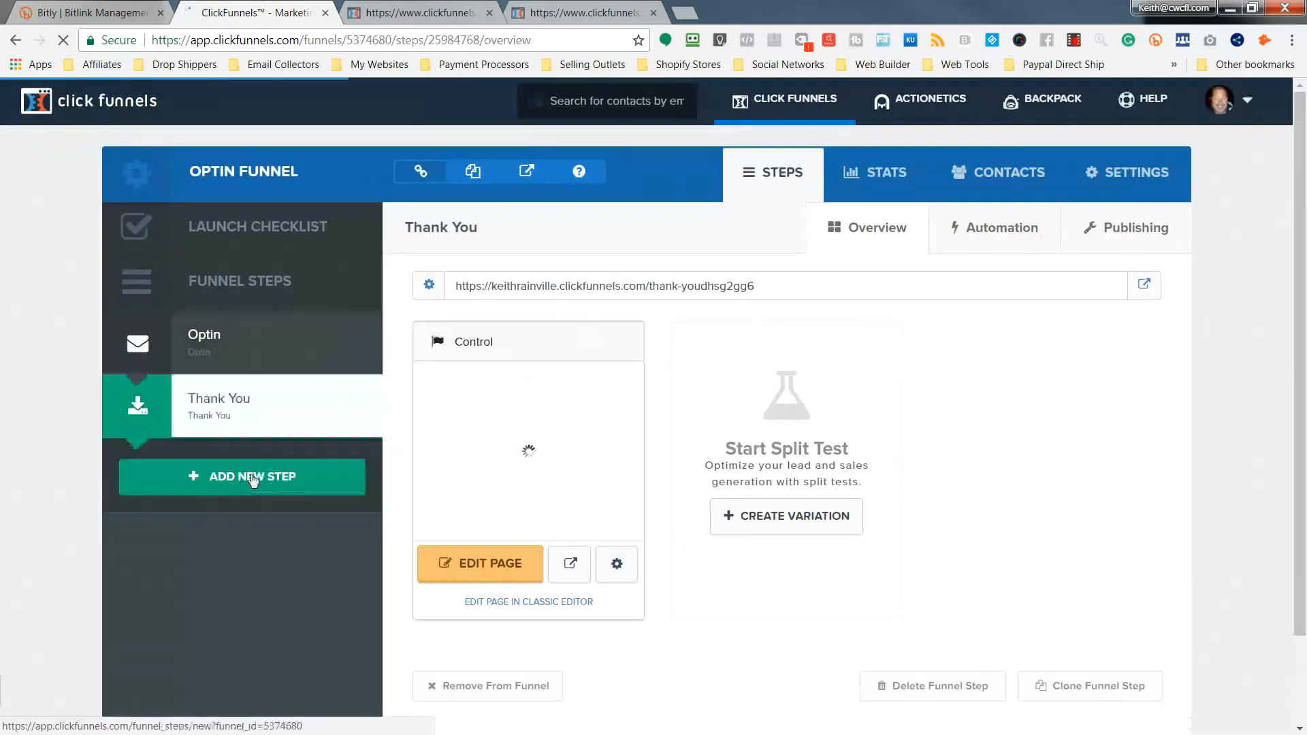
- Create a new funnel step named "Sales Page" with the path left blank
{"action": "left_click", "coordinate": [252, 479]}
{"action": "left_click", "coordinate": [479, 279]}
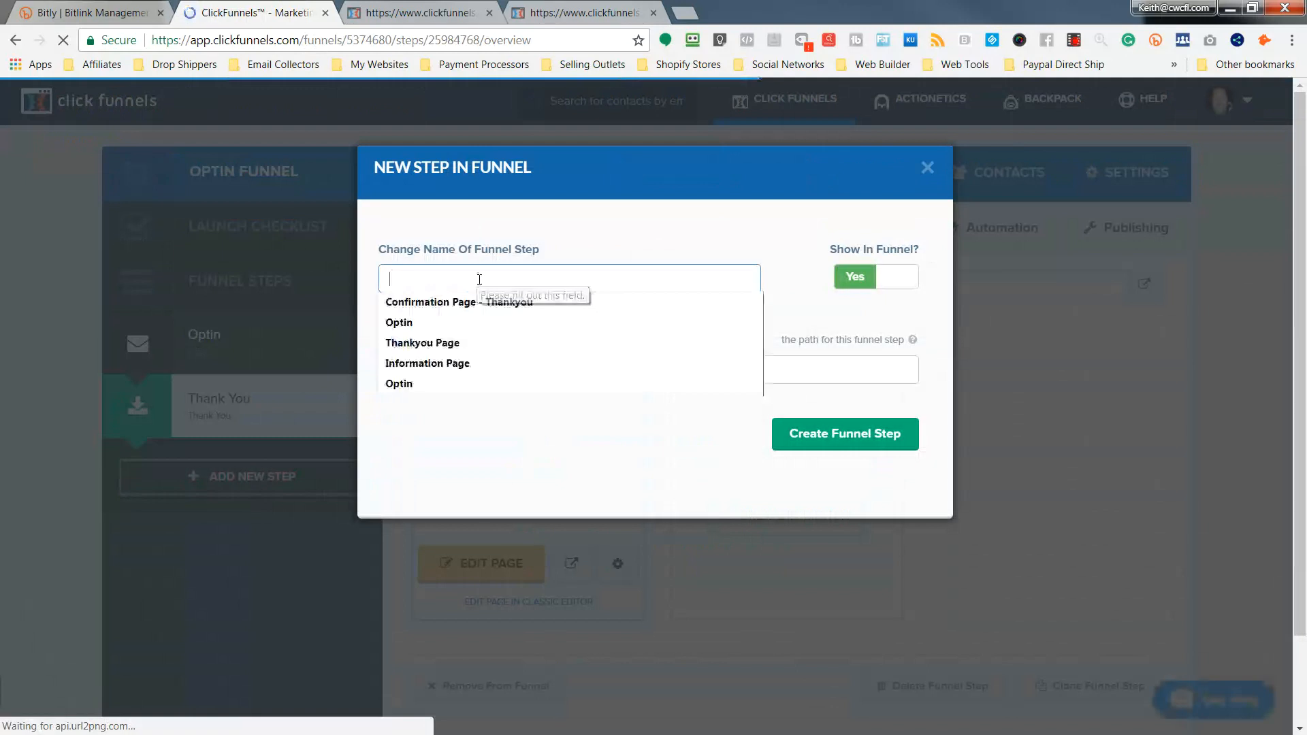
{"action": "type", "text": "Sales "}
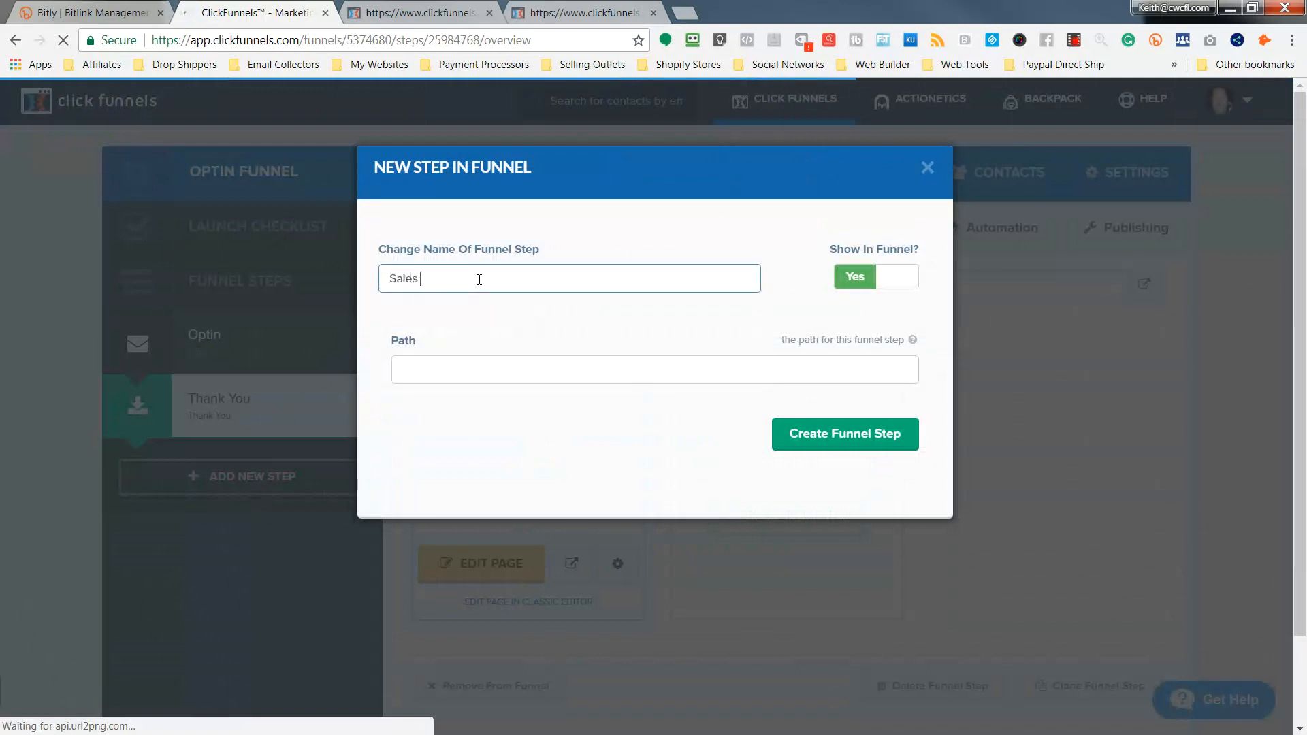
{"action": "type", "text": "PA"}
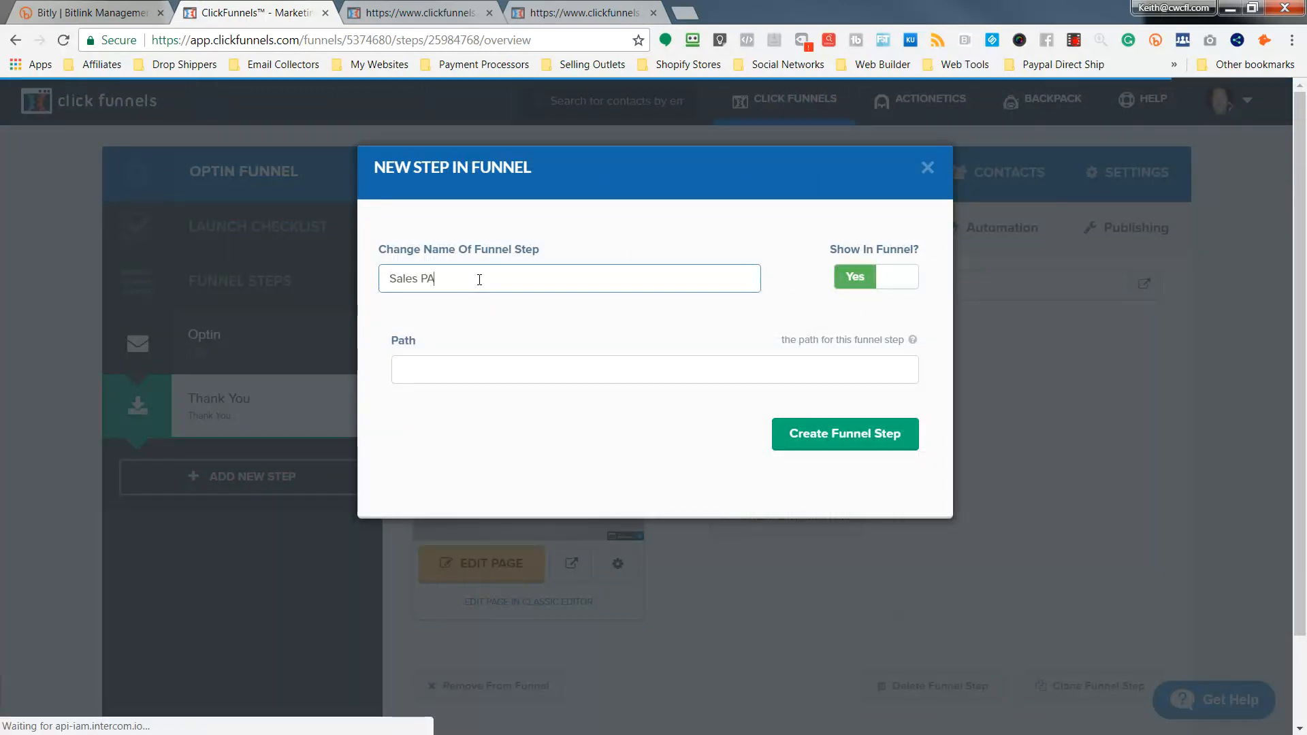
{"action": "type", "text": "ge"}
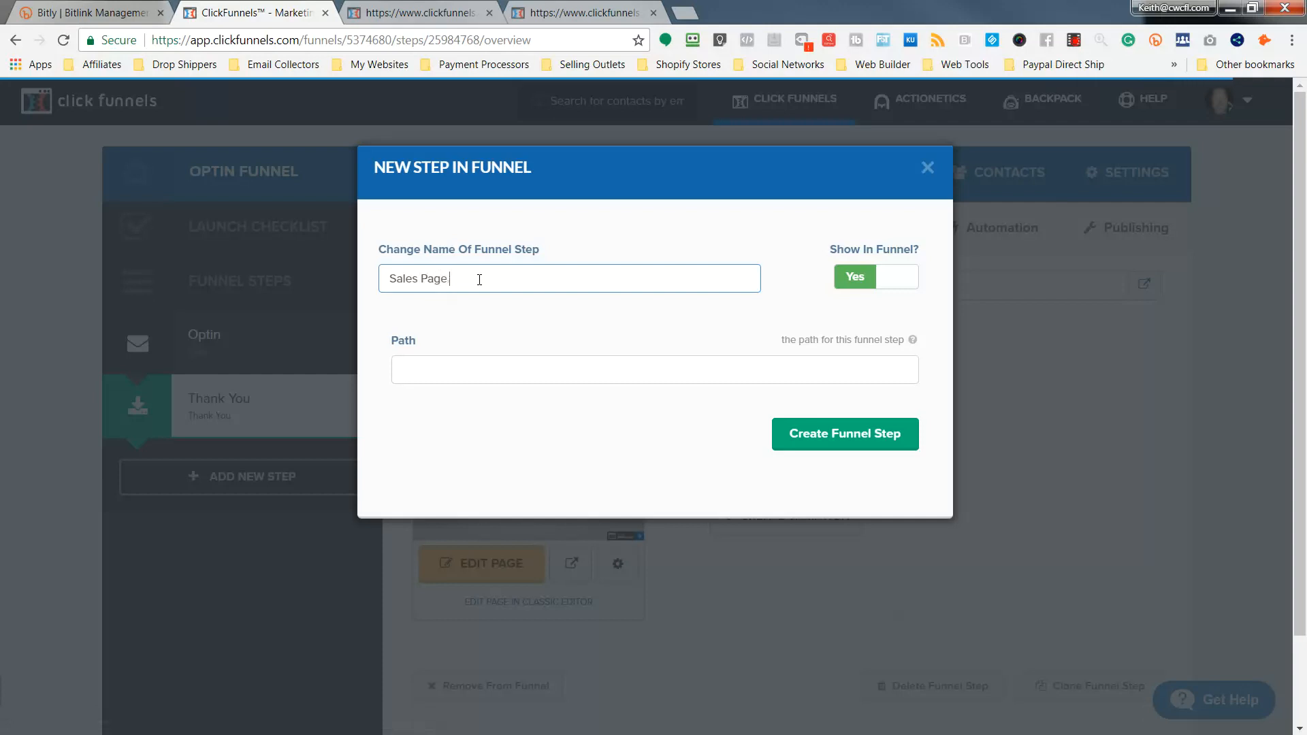
{"action": "left_click", "coordinate": [838, 437]}
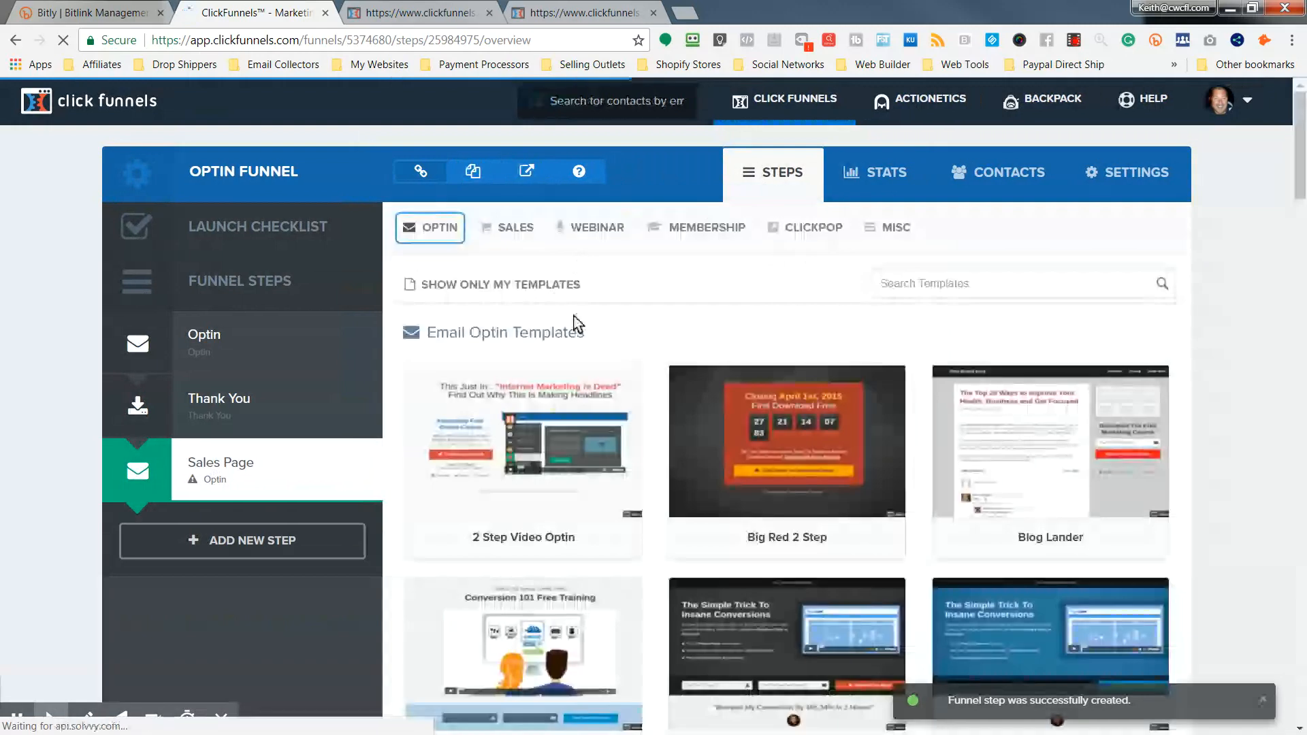
- Show the Sales Page templates from the Sales category for the new Sales Page step
{"action": "left_click", "coordinate": [522, 232]}
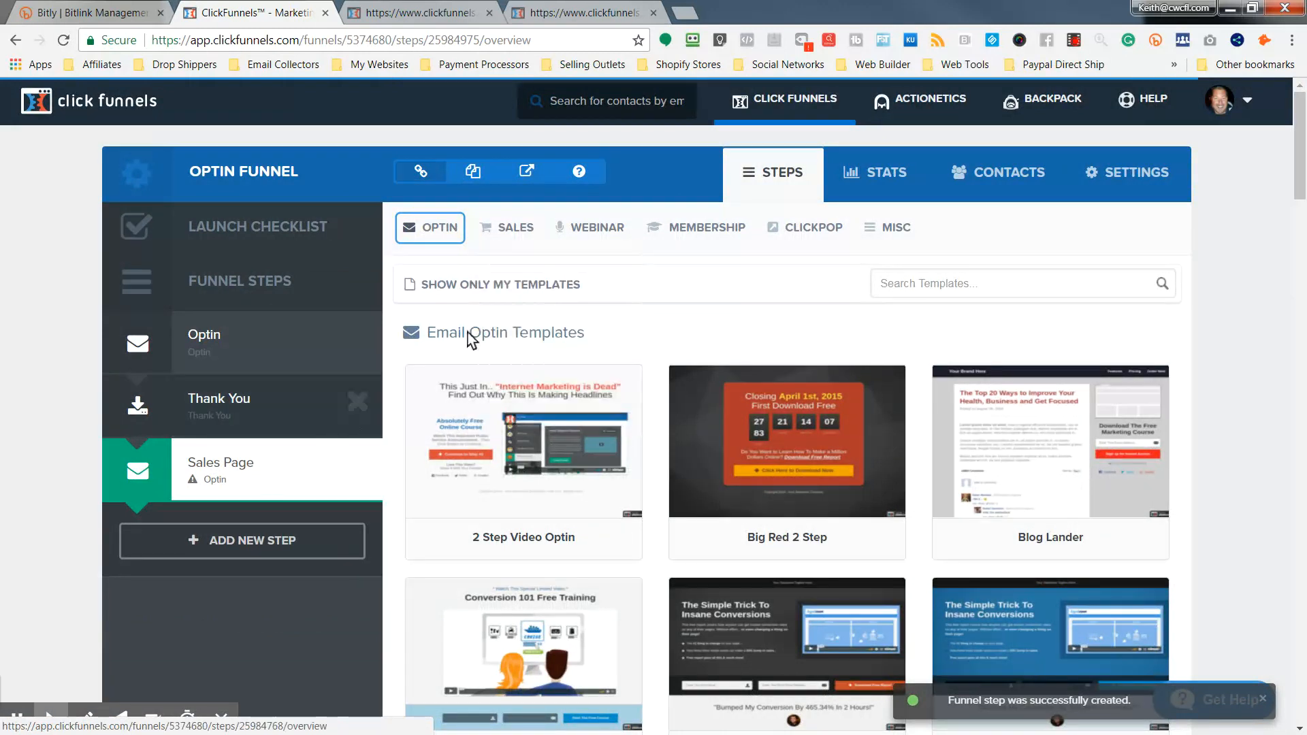
{"action": "left_click", "coordinate": [507, 228]}
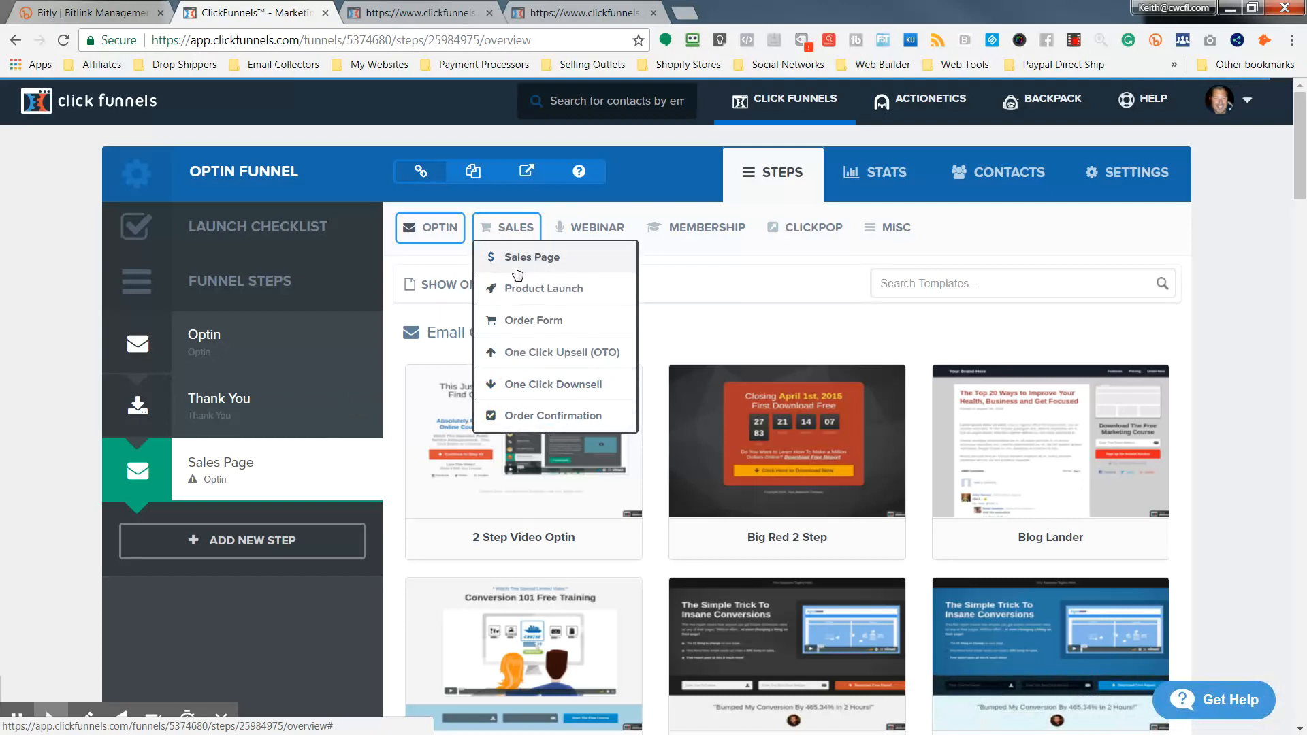
{"action": "left_click", "coordinate": [582, 230]}
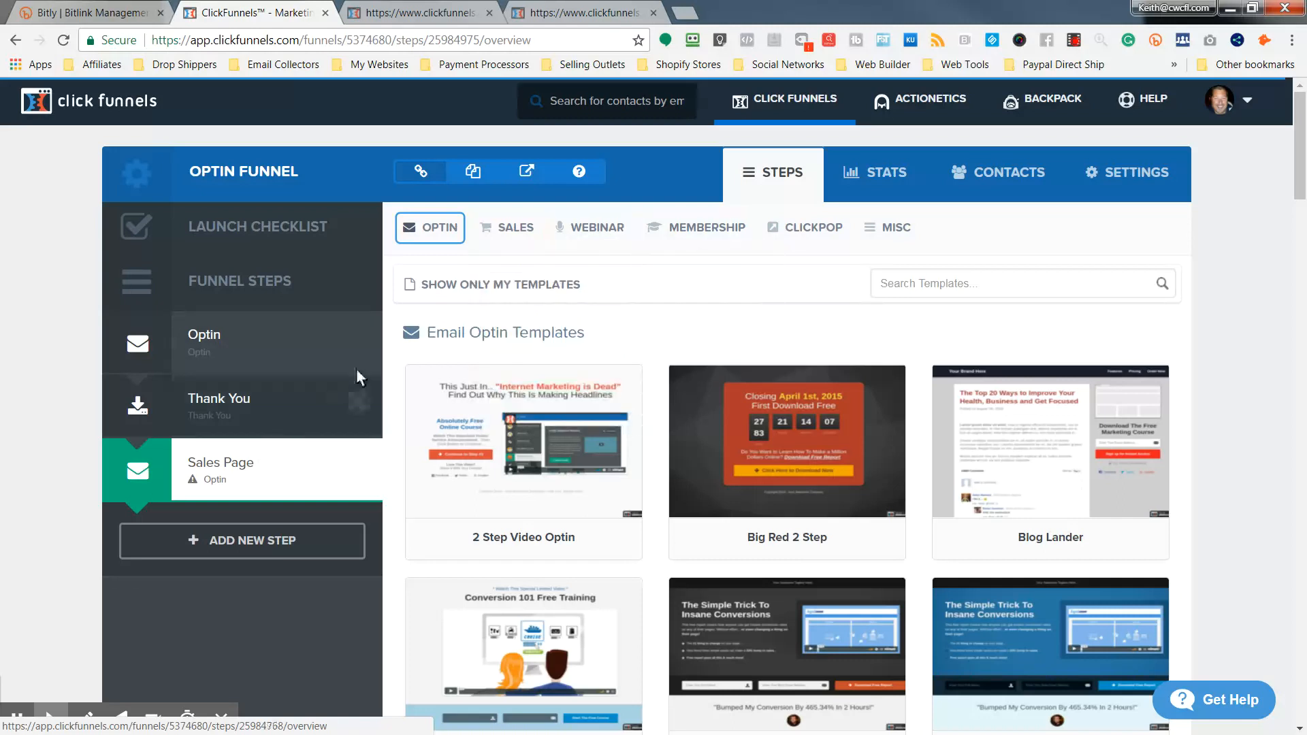
{"action": "left_click", "coordinate": [520, 232]}
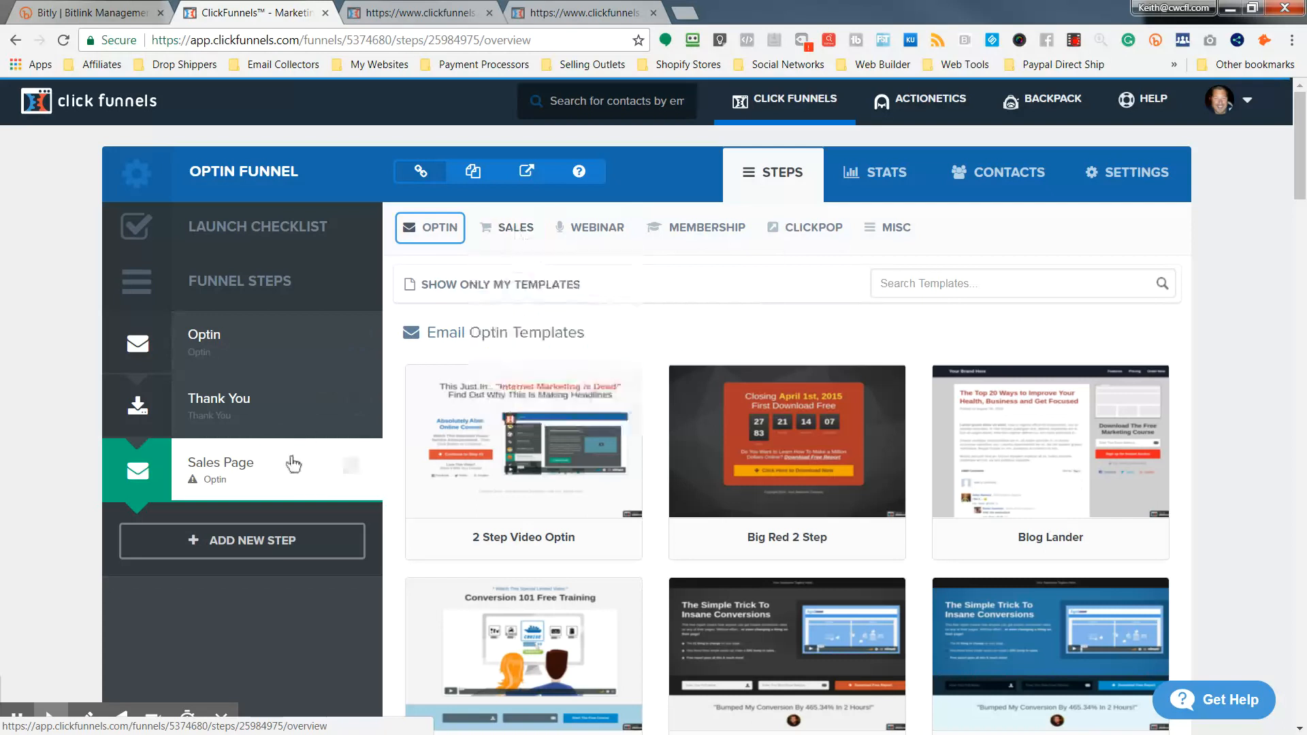
{"action": "mouse_move", "coordinate": [505, 237]}
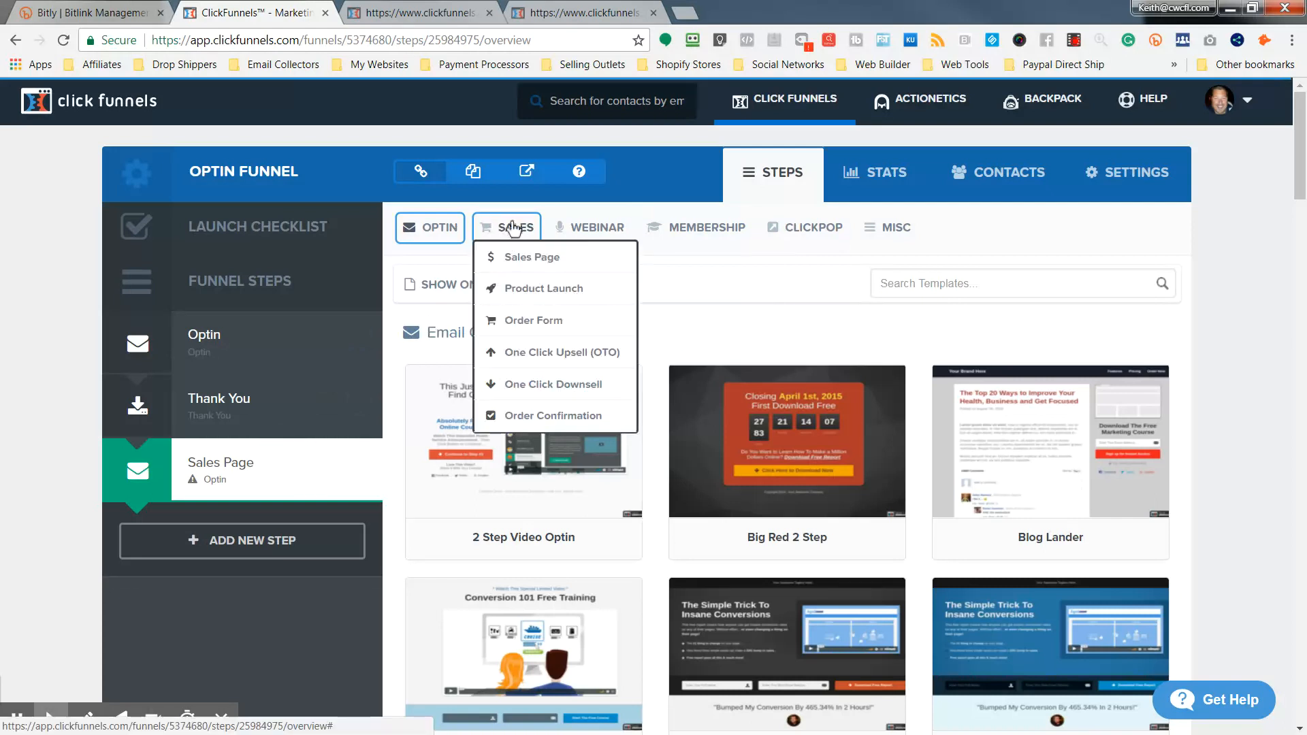
{"action": "left_click", "coordinate": [524, 261]}
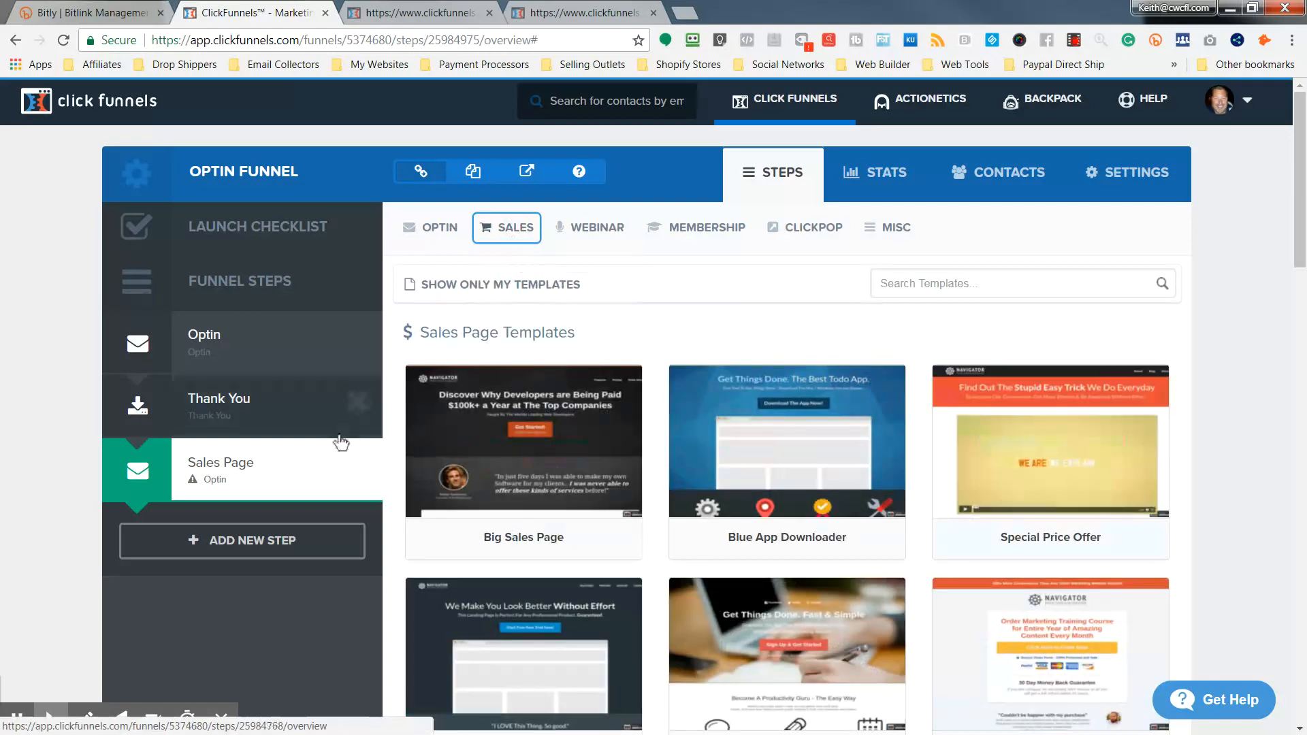
- Open the funnel's Thank You page for editing and show its email integration settings
{"action": "left_click", "coordinate": [251, 404]}
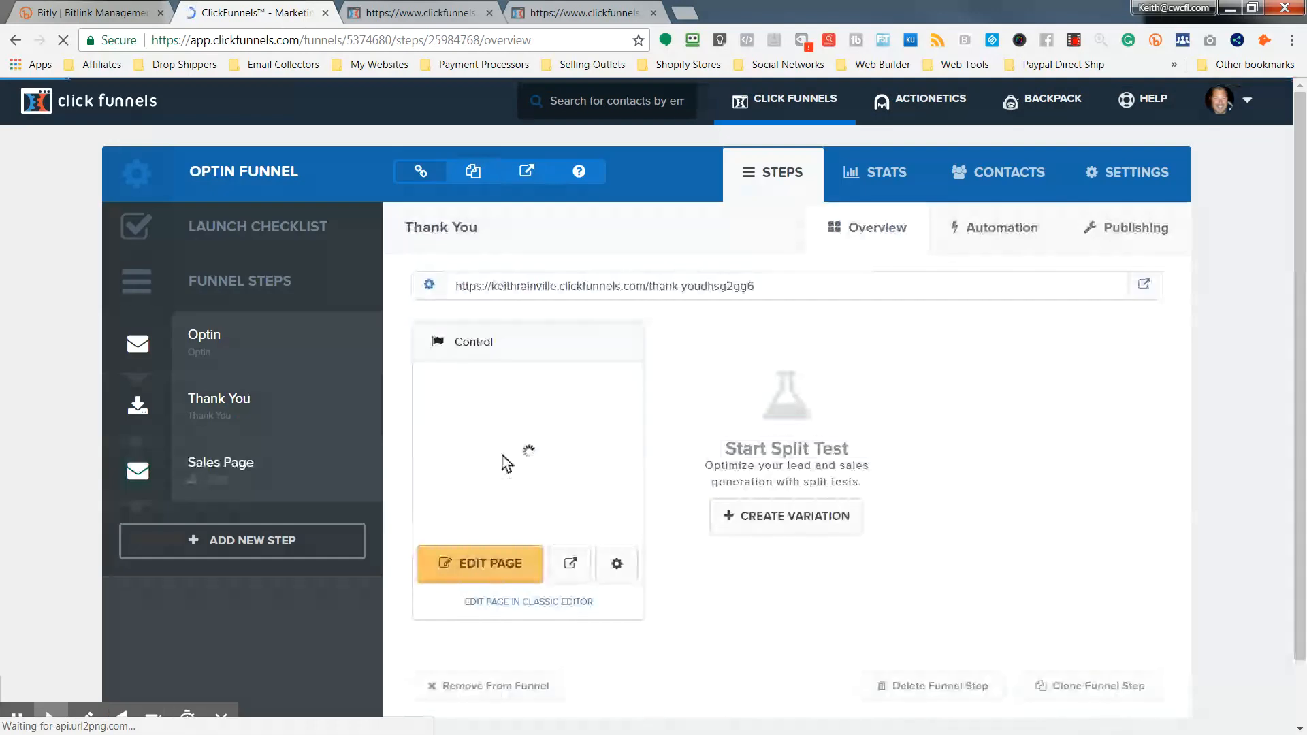
{"action": "left_click", "coordinate": [500, 584]}
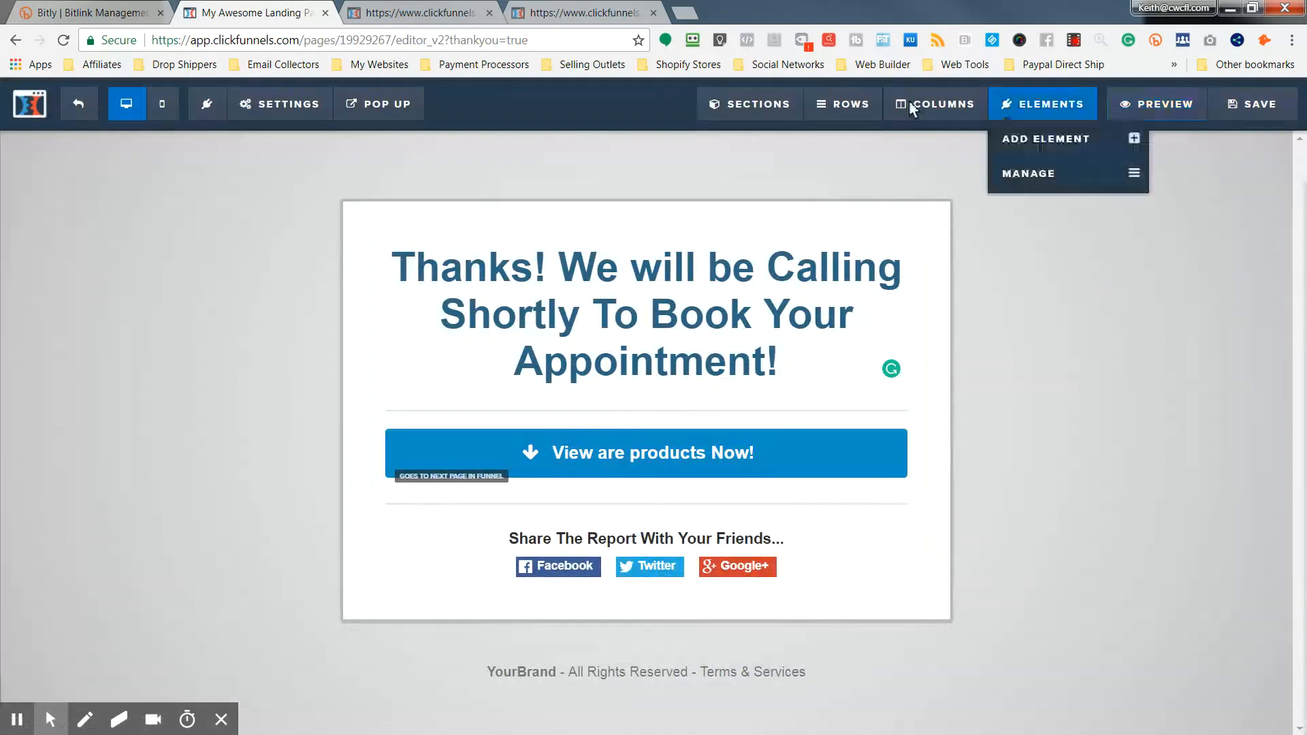
{"action": "left_click", "coordinate": [284, 107]}
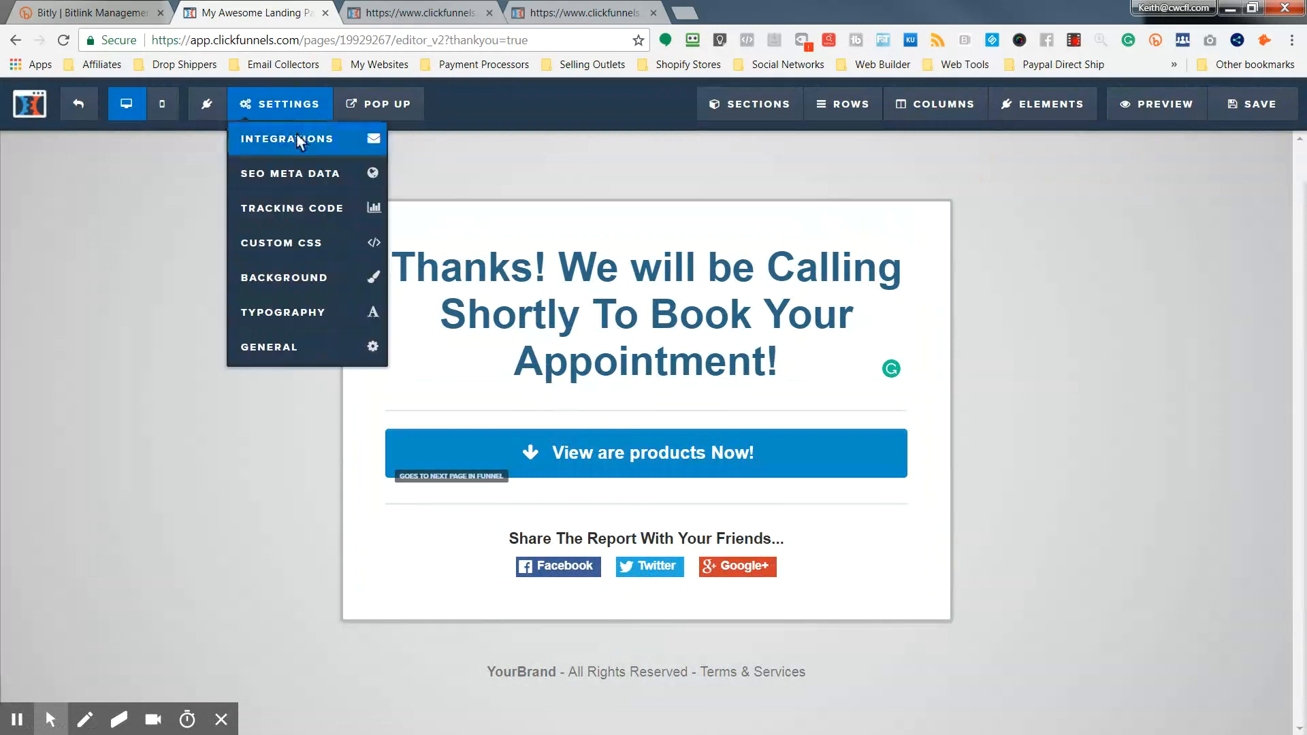
{"action": "left_click", "coordinate": [296, 138]}
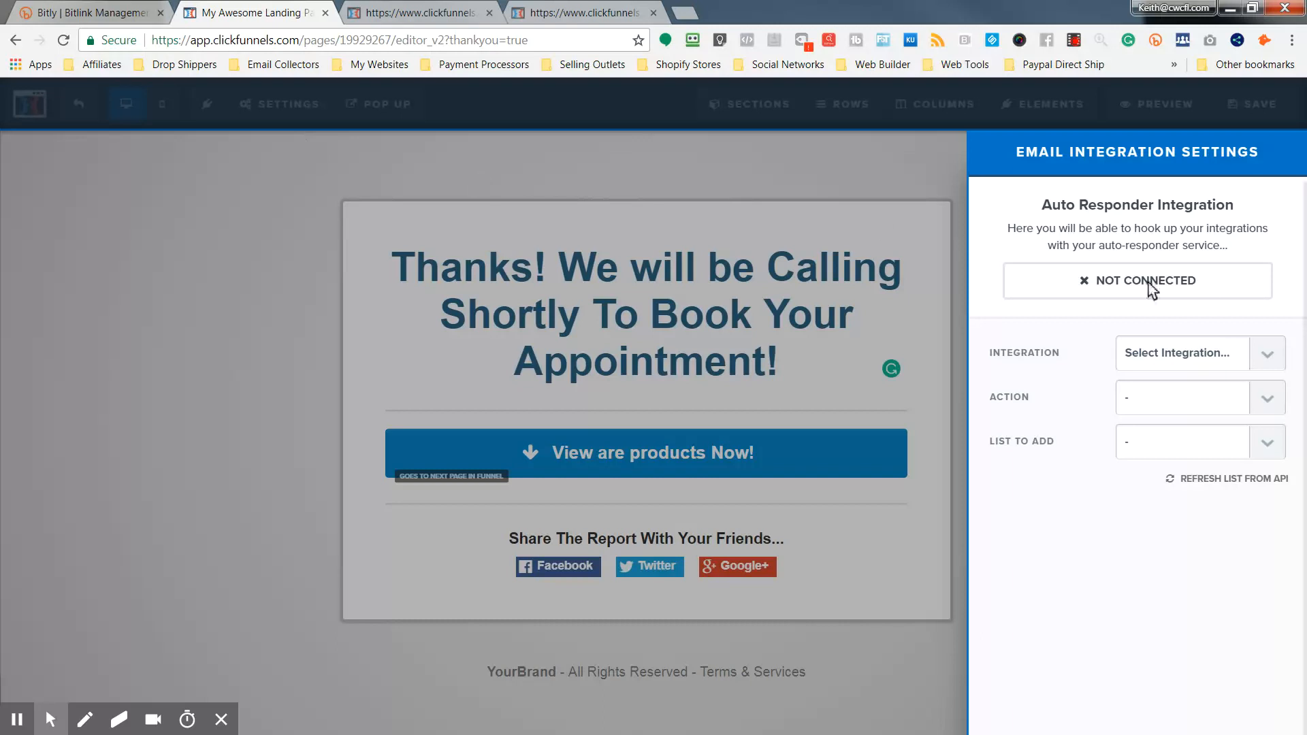
- Choose the MailChimp integration with the Add To List action, view the selectable lists, and exit the page editor without saving
{"action": "left_click", "coordinate": [1262, 351]}
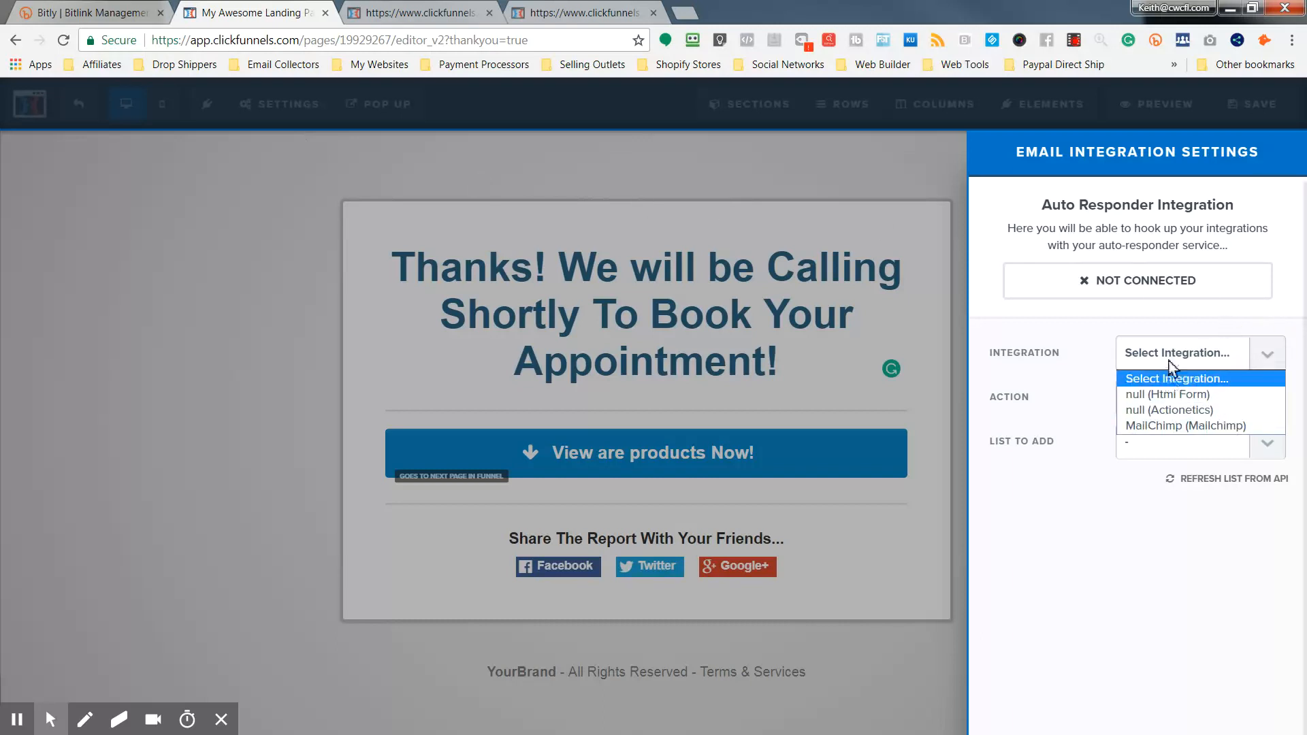
{"action": "left_click", "coordinate": [1177, 427]}
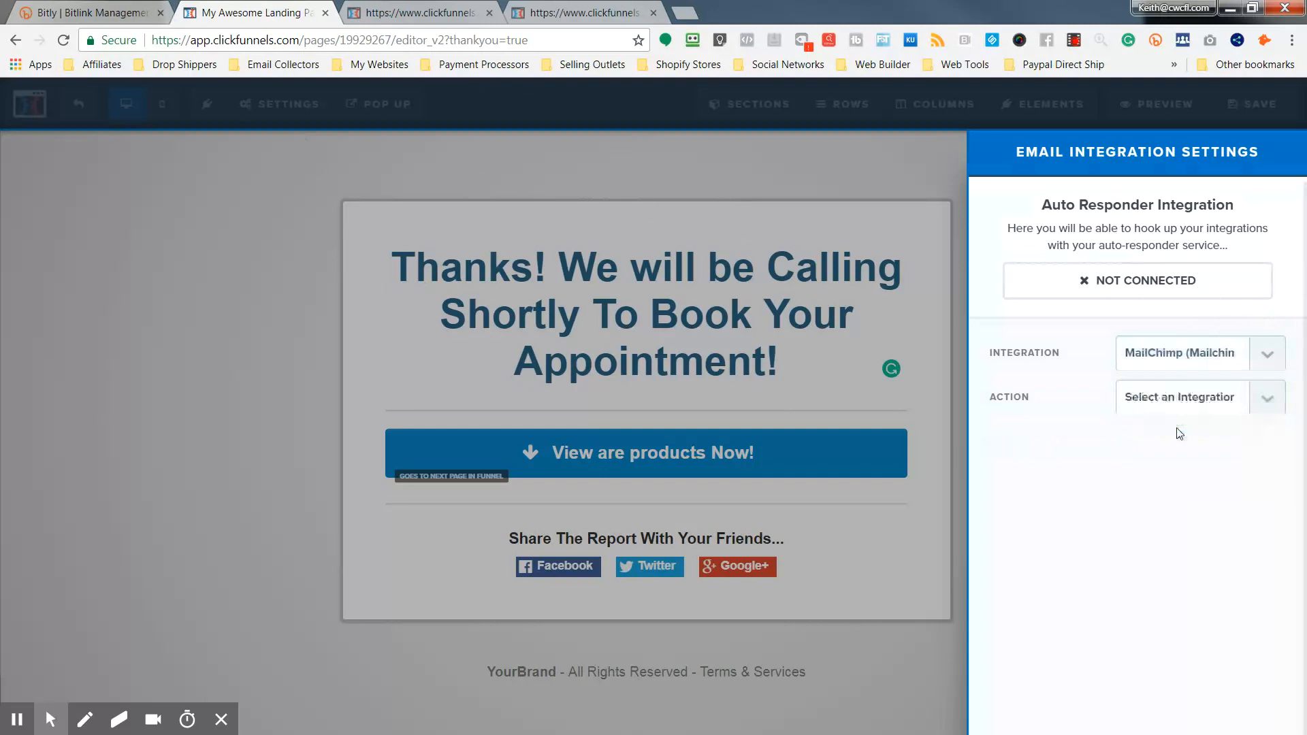
{"action": "left_click", "coordinate": [1270, 403]}
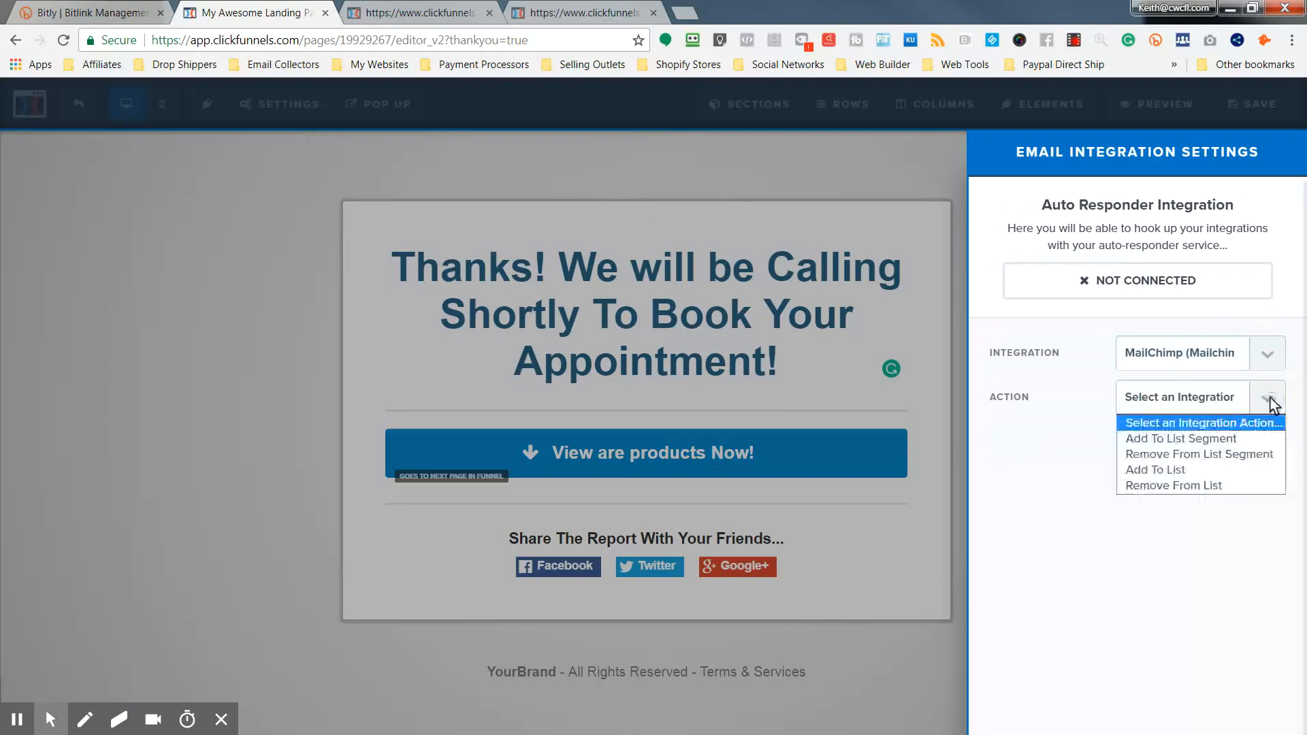
{"action": "left_click", "coordinate": [1188, 469]}
{"action": "left_click", "coordinate": [1268, 443]}
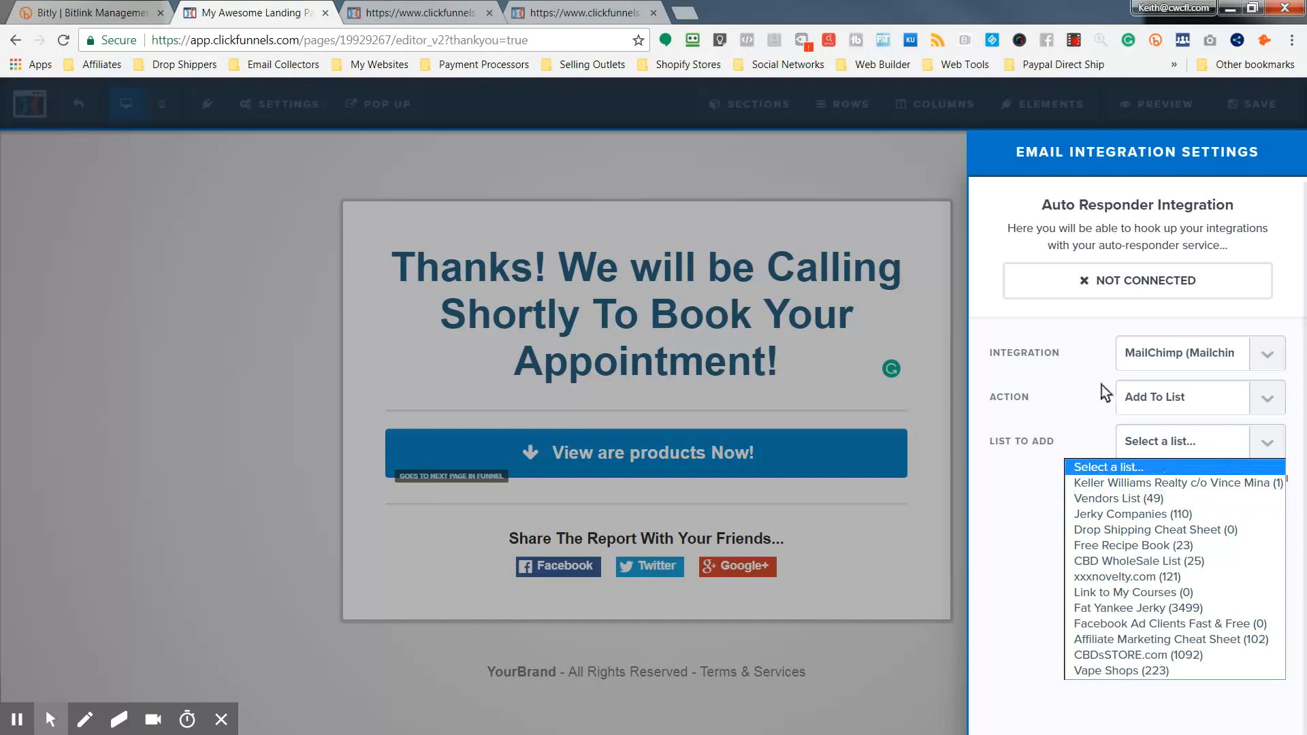
{"action": "left_click", "coordinate": [934, 146]}
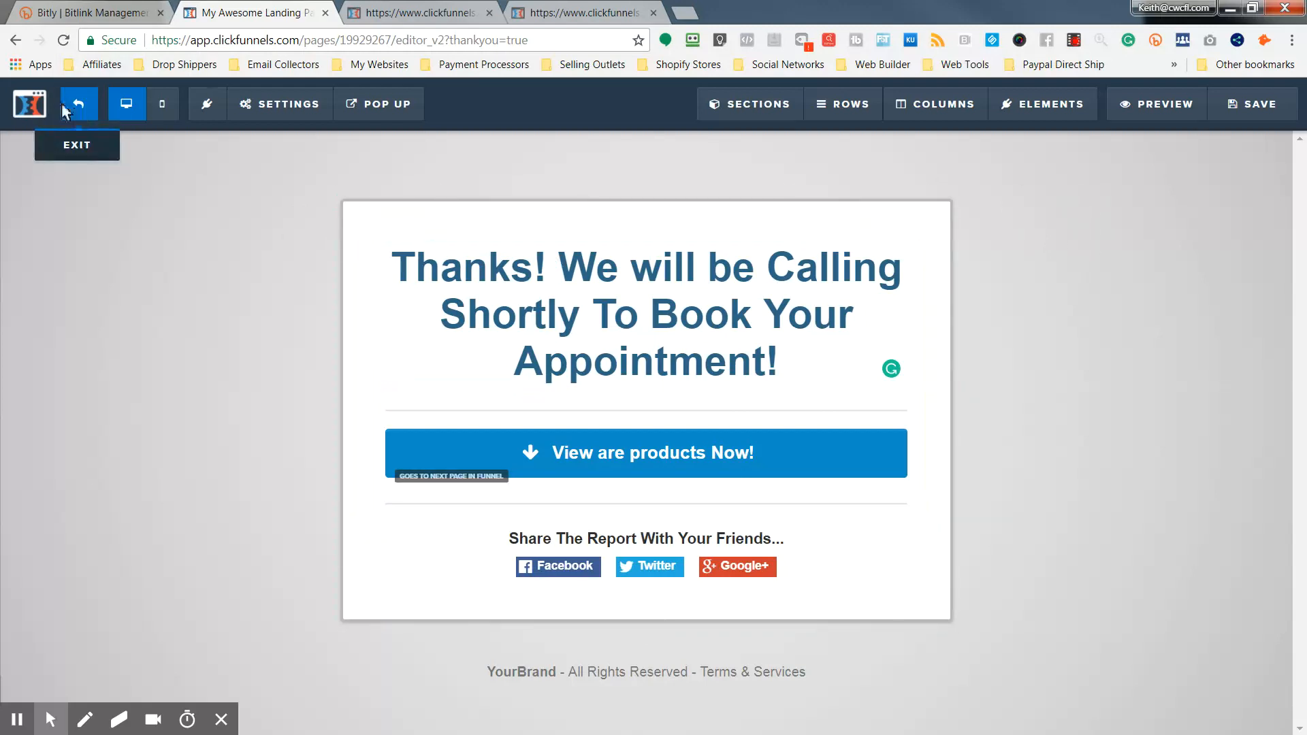
{"action": "left_click", "coordinate": [78, 107]}
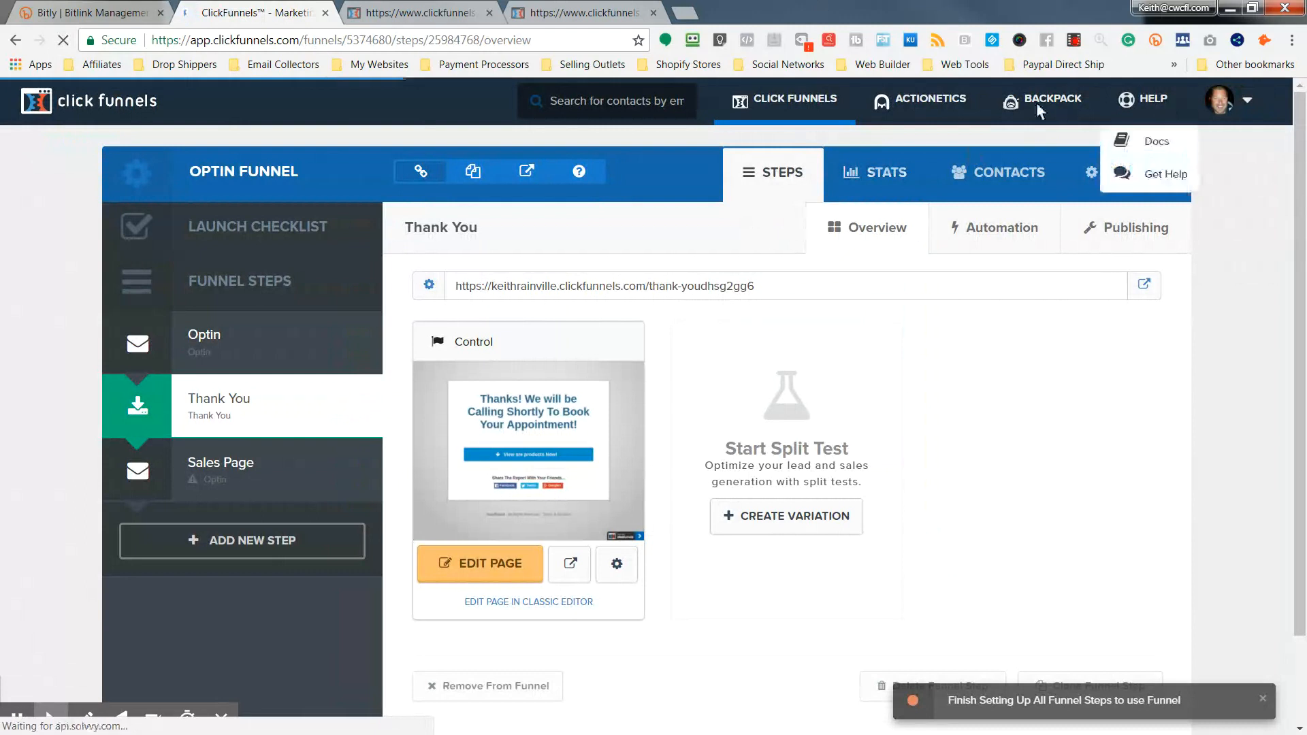
- Go to the account's API integrations settings and review the connected services
{"action": "mouse_move", "coordinate": [1227, 101]}
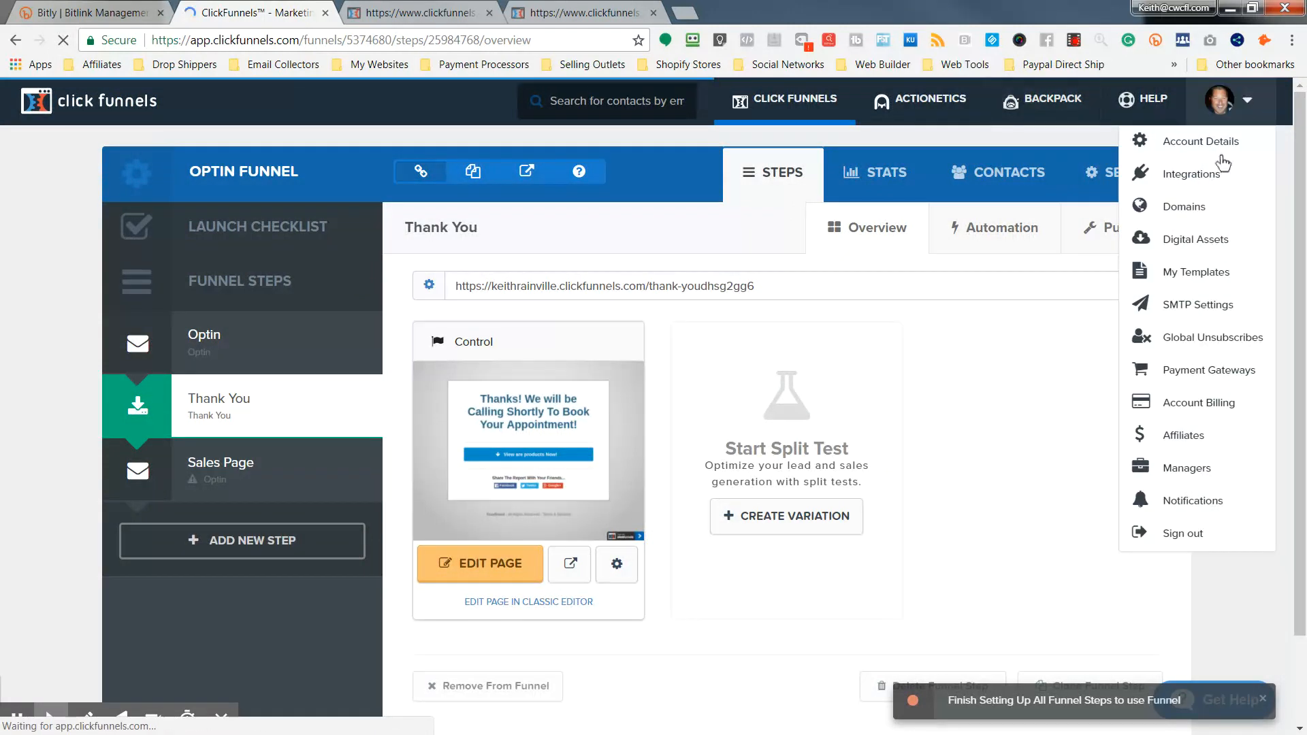
{"action": "left_click", "coordinate": [1161, 141]}
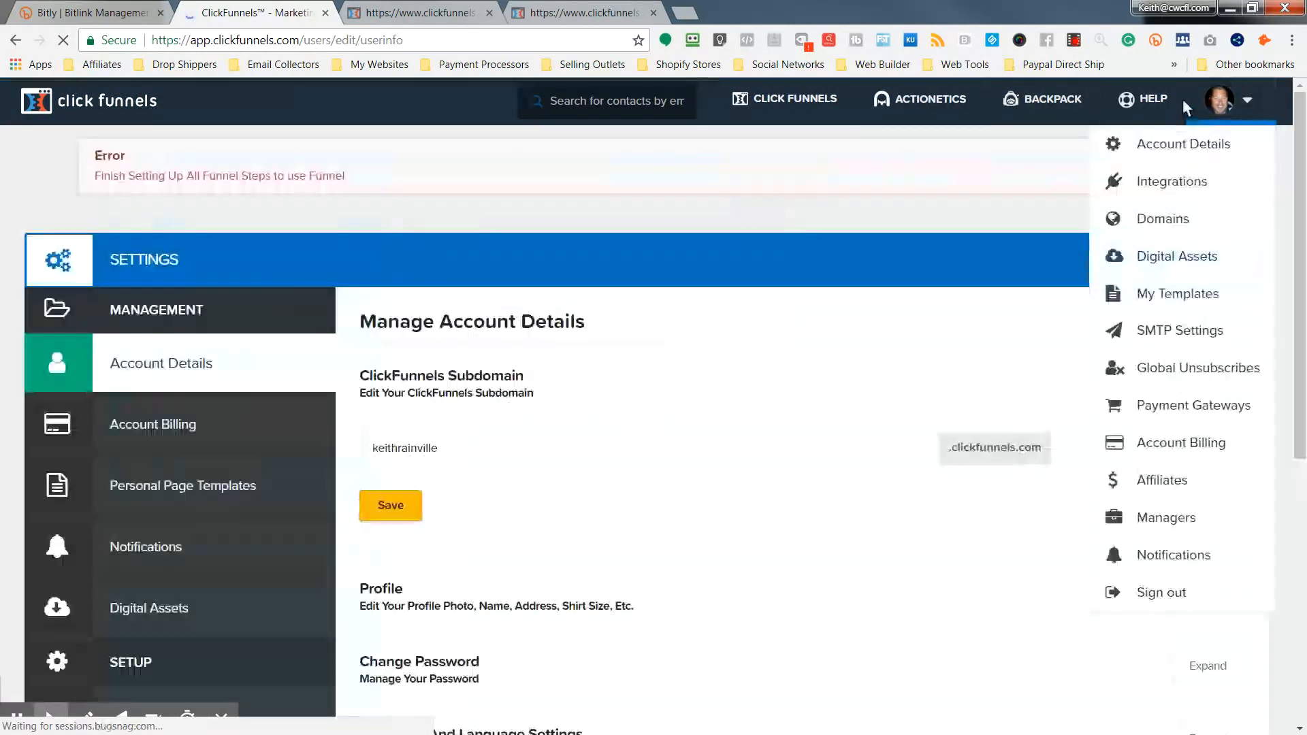
{"action": "mouse_move", "coordinate": [1218, 104]}
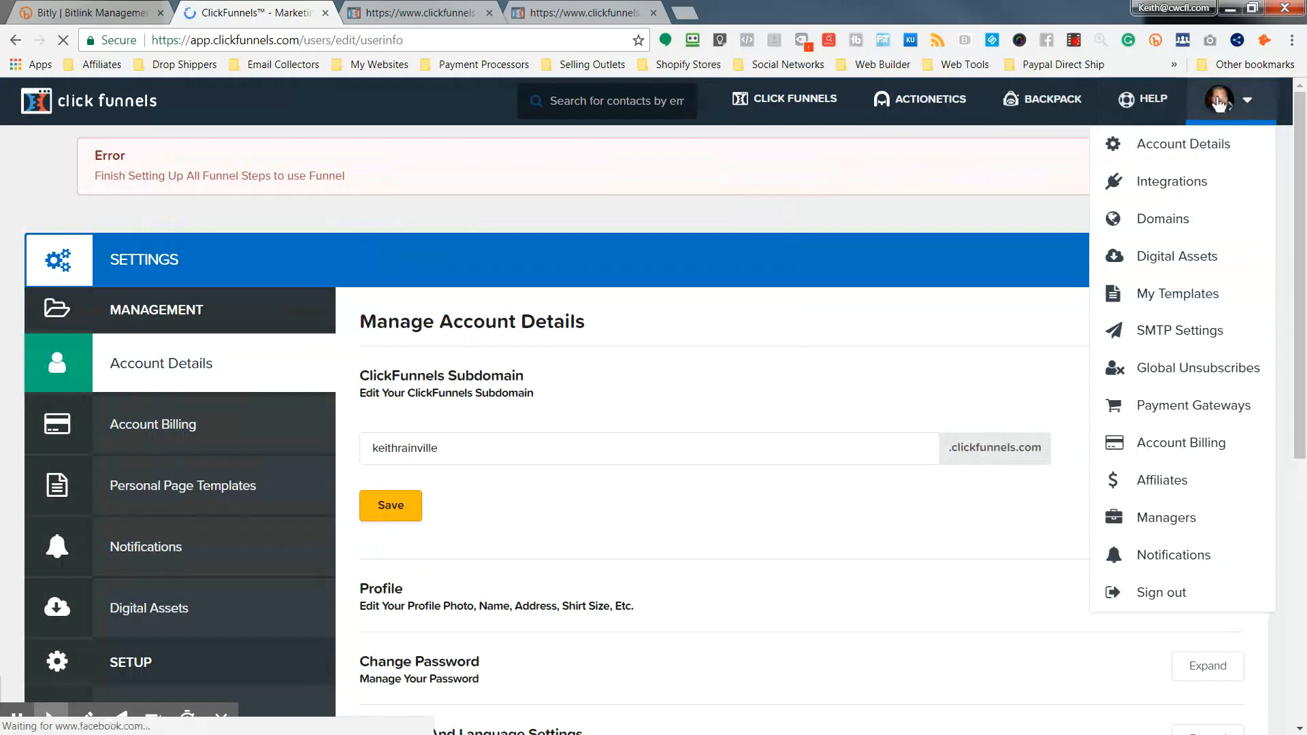
{"action": "left_click", "coordinate": [1157, 185]}
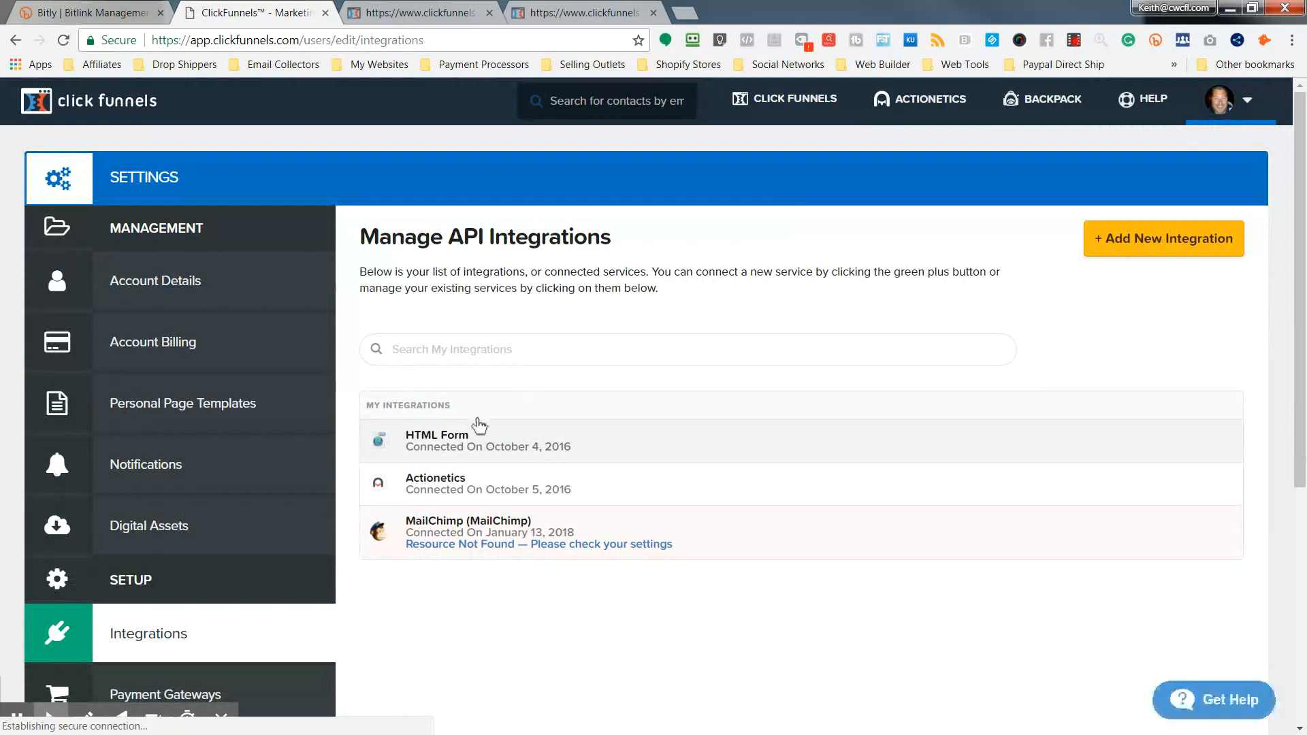
{"action": "scroll", "coordinate": [175, 547], "scroll_direction": "down", "scroll_amount": 3}
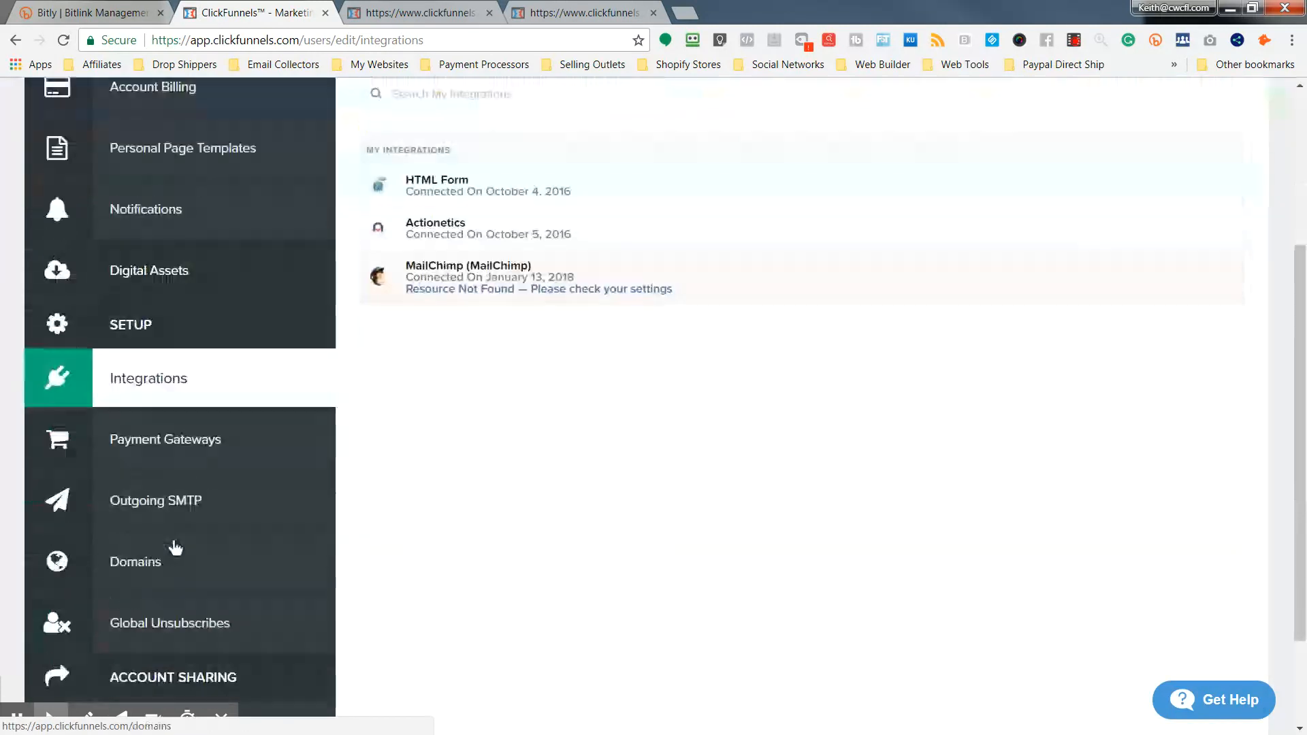
{"action": "scroll", "coordinate": [465, 291], "scroll_direction": "up", "scroll_amount": 3}
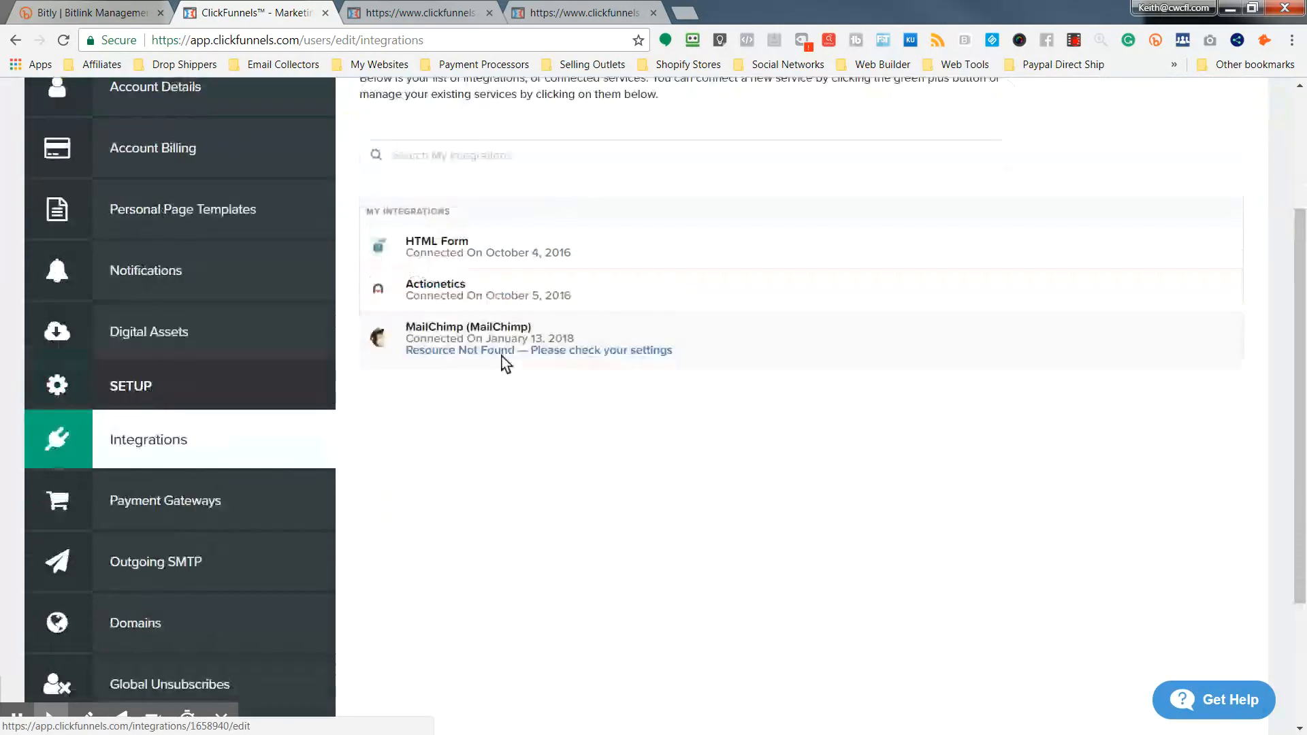
- Start adding a new integration and browse the available email, webinar and other services
{"action": "left_click", "coordinate": [1167, 241]}
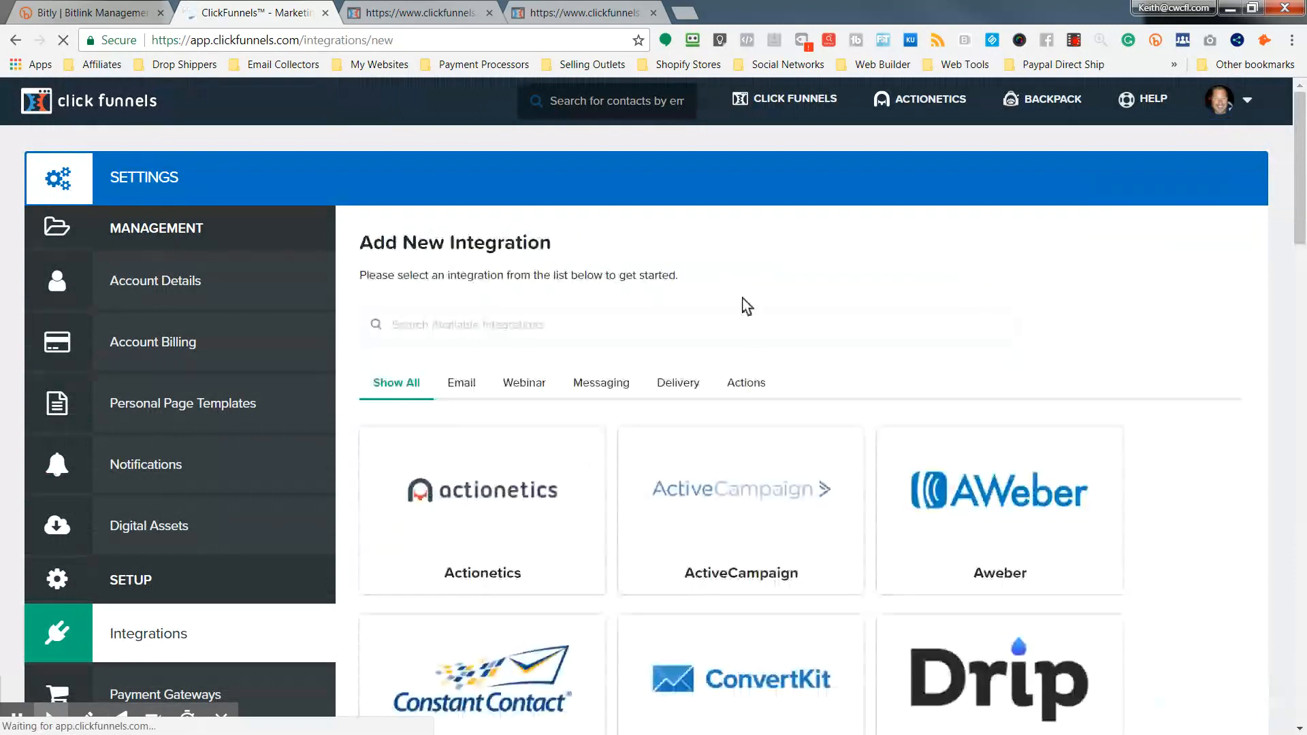
{"action": "scroll", "coordinate": [747, 490], "scroll_direction": "down", "scroll_amount": 10}
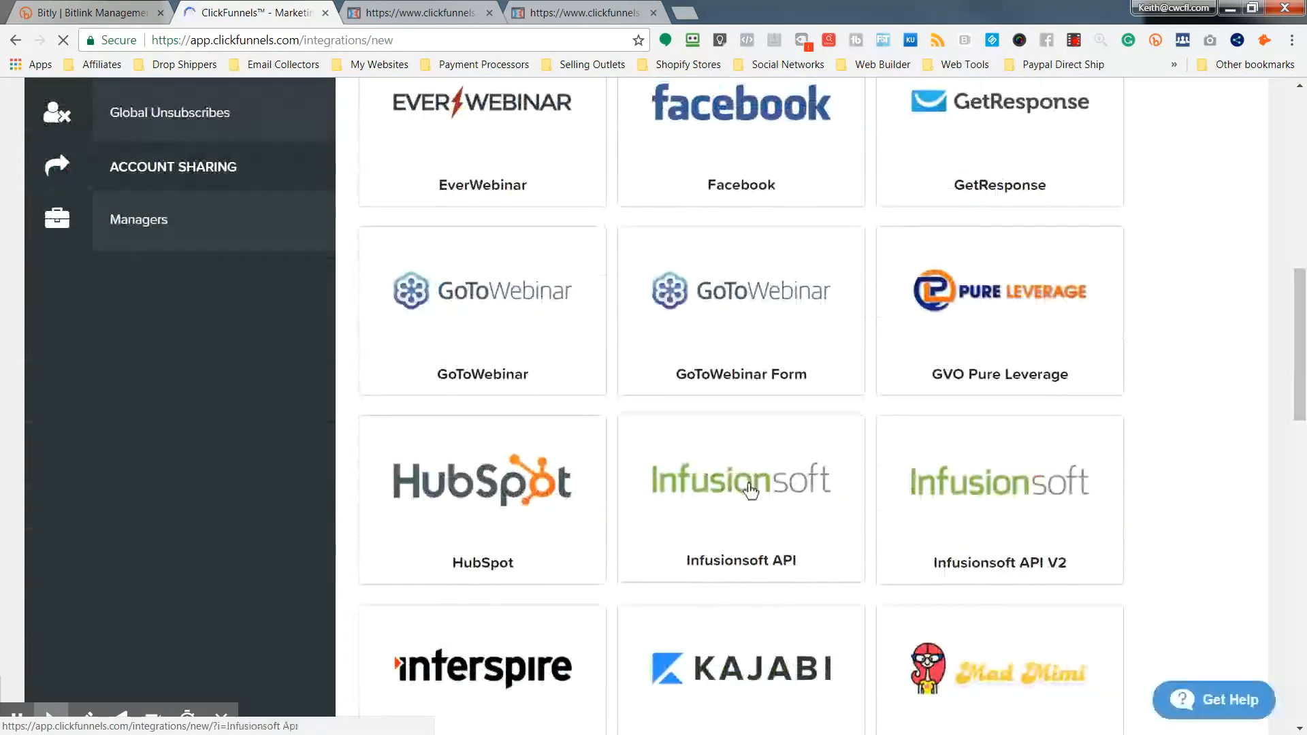
{"action": "scroll", "coordinate": [751, 490], "scroll_direction": "down", "scroll_amount": 4}
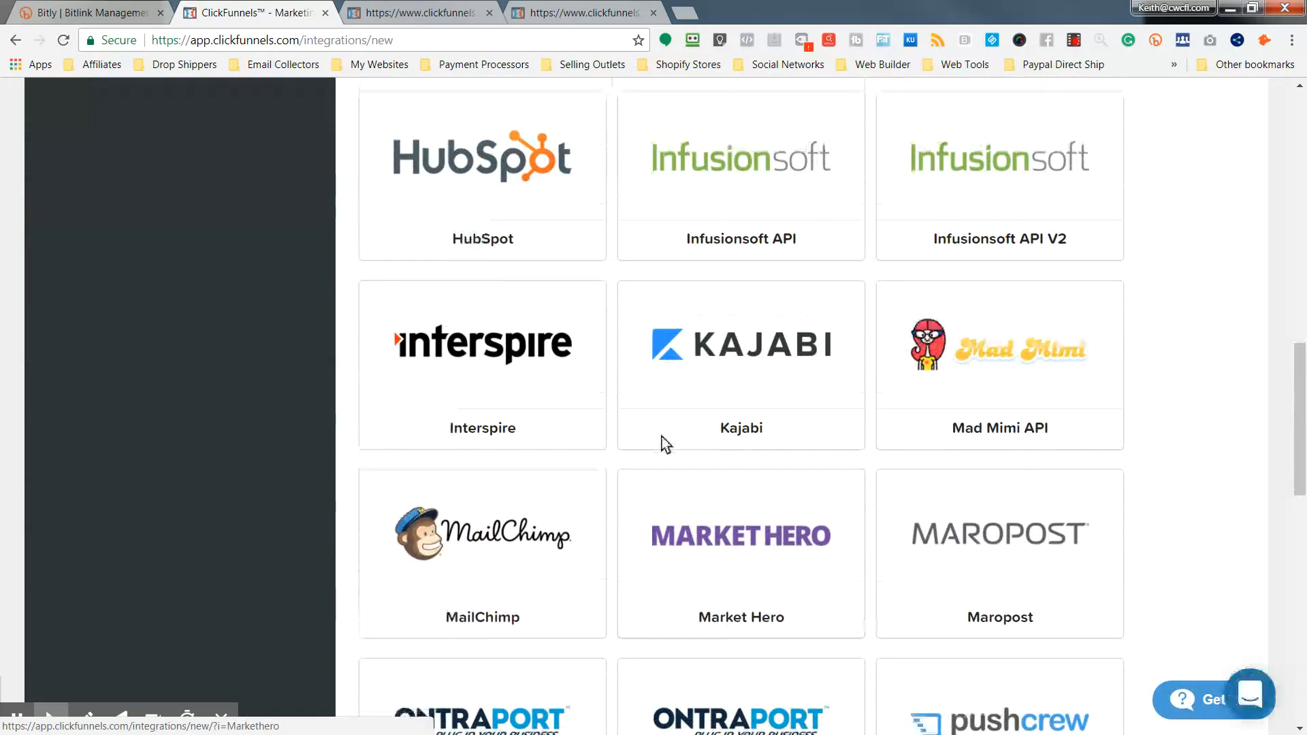
{"action": "scroll", "coordinate": [666, 443], "scroll_direction": "up", "scroll_amount": 15}
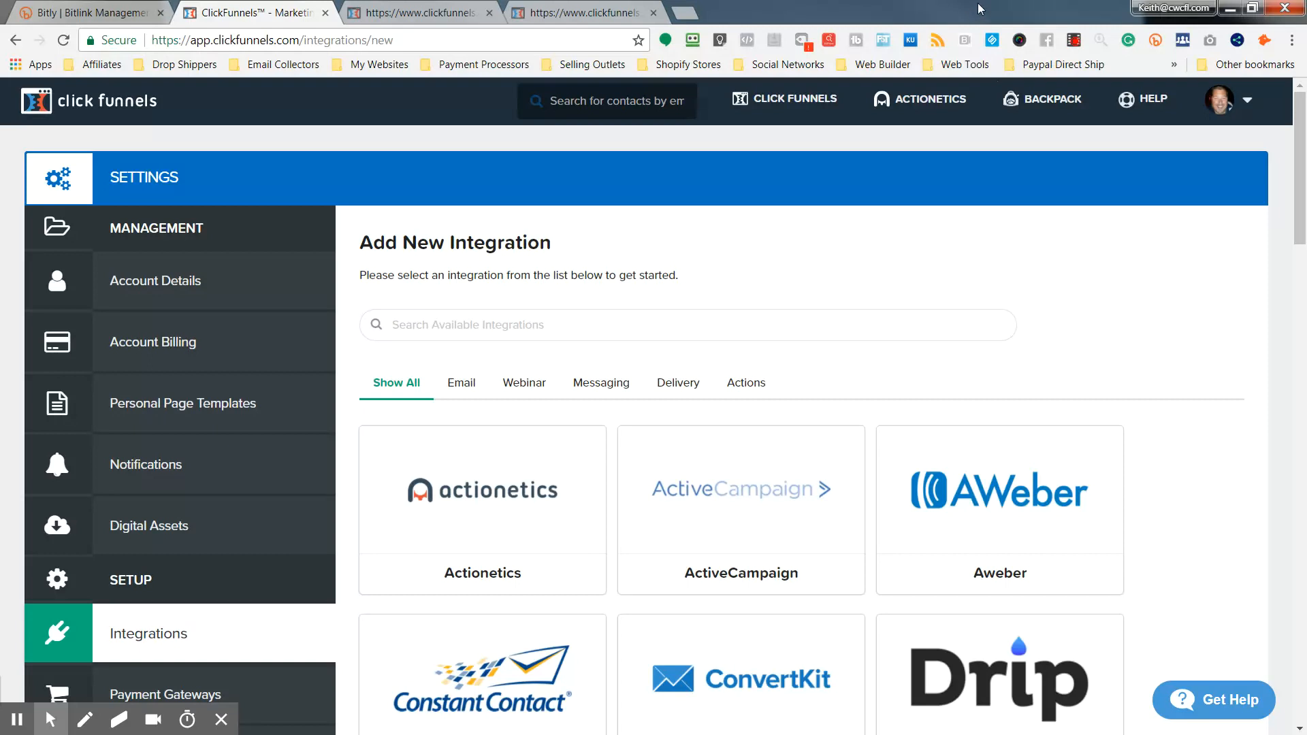
{"action": "scroll", "coordinate": [790, 272], "scroll_direction": "down", "scroll_amount": 5}
{"action": "scroll", "coordinate": [791, 279], "scroll_direction": "down", "scroll_amount": 5}
{"action": "scroll", "coordinate": [792, 279], "scroll_direction": "up", "scroll_amount": 10}
{"action": "mouse_move", "coordinate": [809, 120]}
{"action": "scroll", "coordinate": [606, 293], "scroll_direction": "down", "scroll_amount": 5}
{"action": "scroll", "coordinate": [694, 280], "scroll_direction": "up", "scroll_amount": 5}
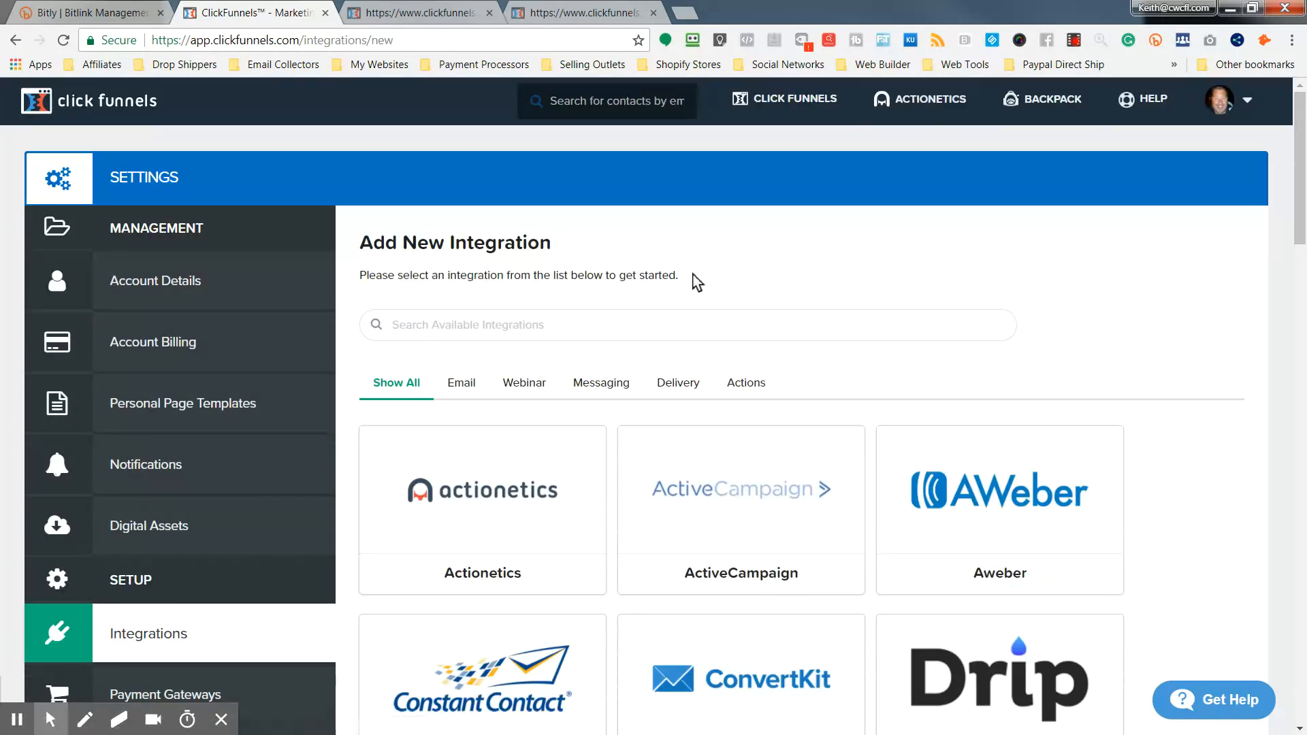